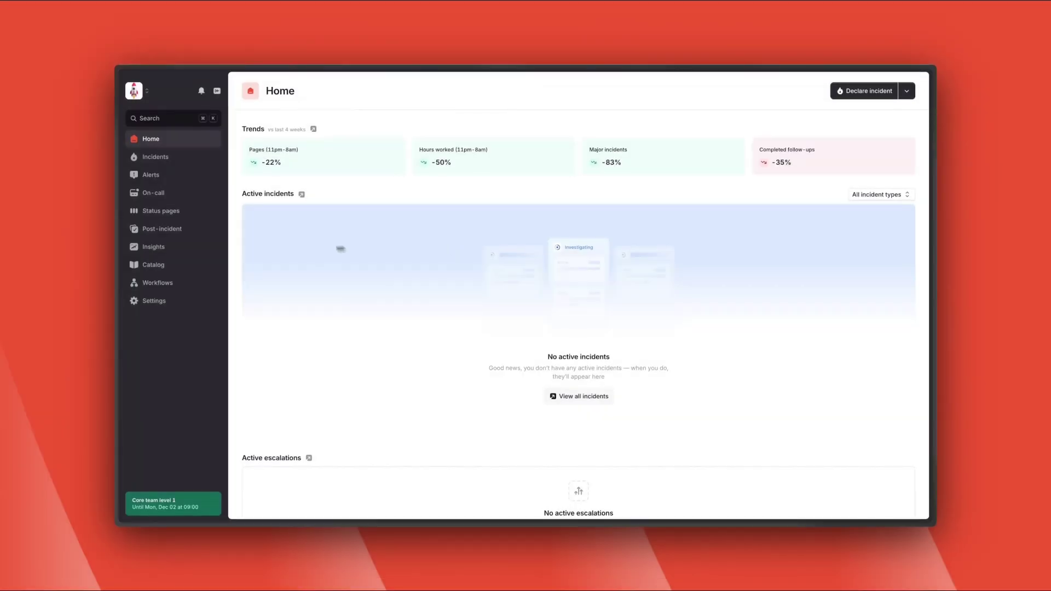
- In workspace settings, inspect the Affected services custom field, then return to the settings overview
{"action": "left_click", "coordinate": [177, 301]}
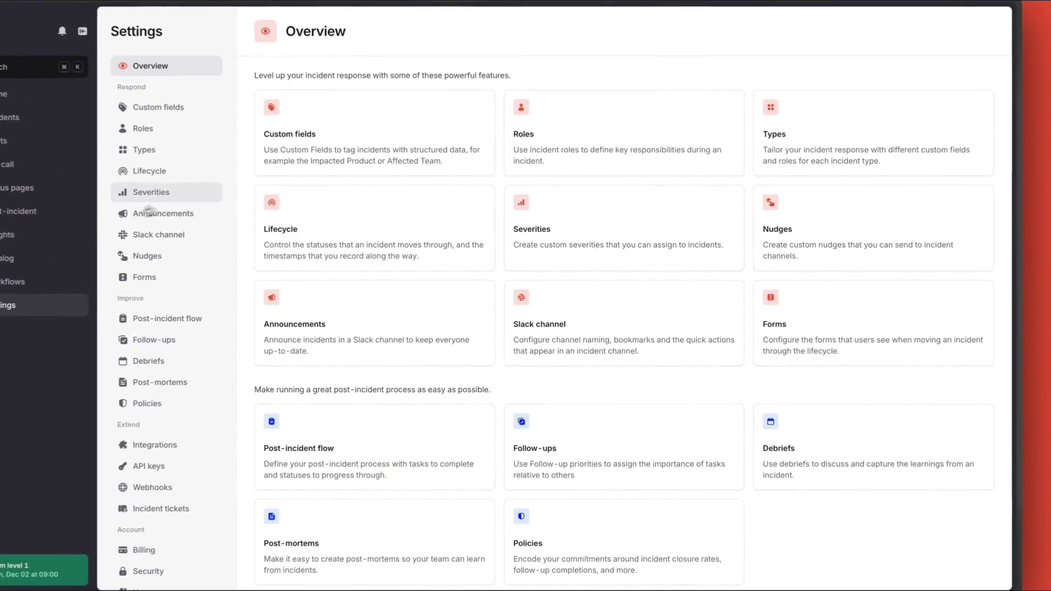
{"action": "left_click", "coordinate": [317, 162]}
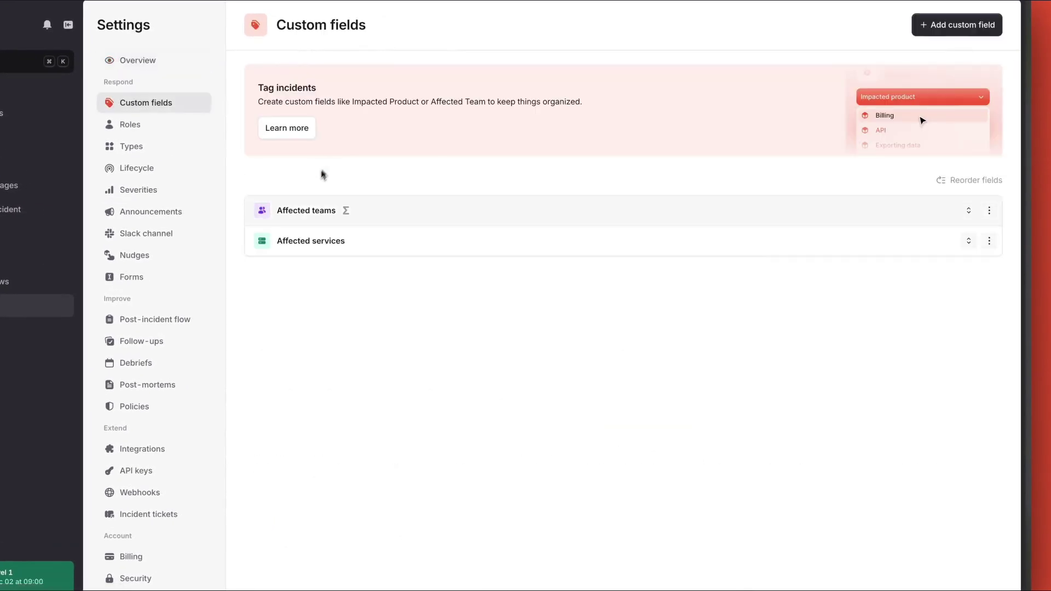
{"action": "left_click", "coordinate": [286, 252]}
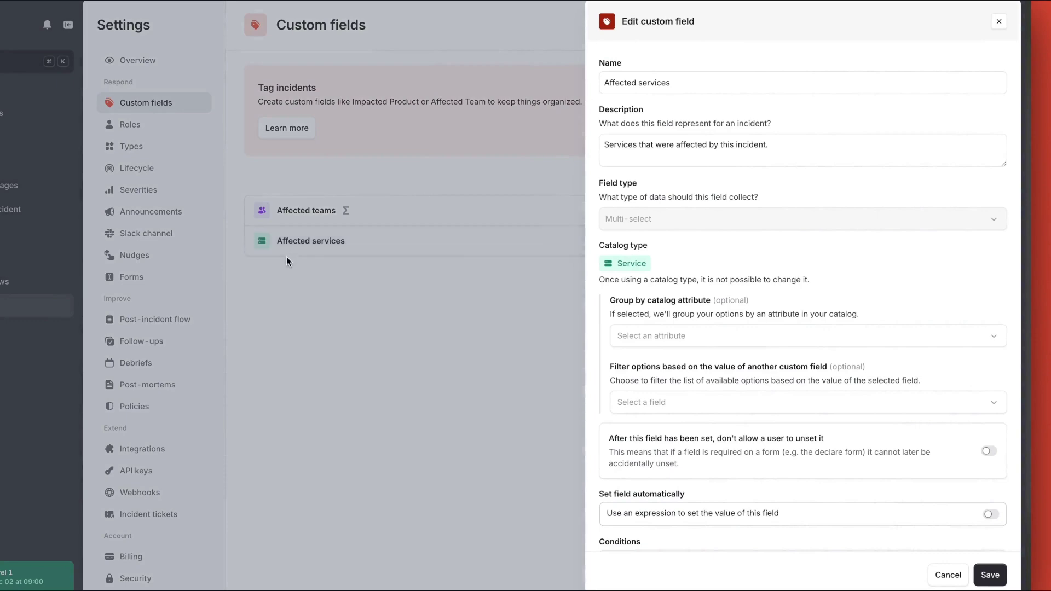
{"action": "left_click", "coordinate": [300, 296]}
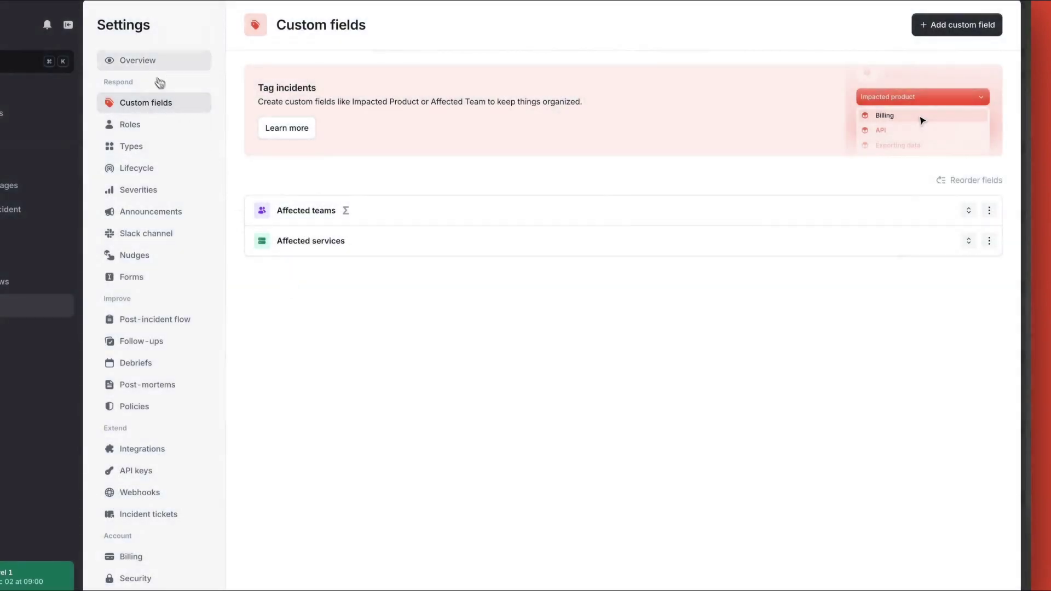
{"action": "left_click", "coordinate": [145, 65]}
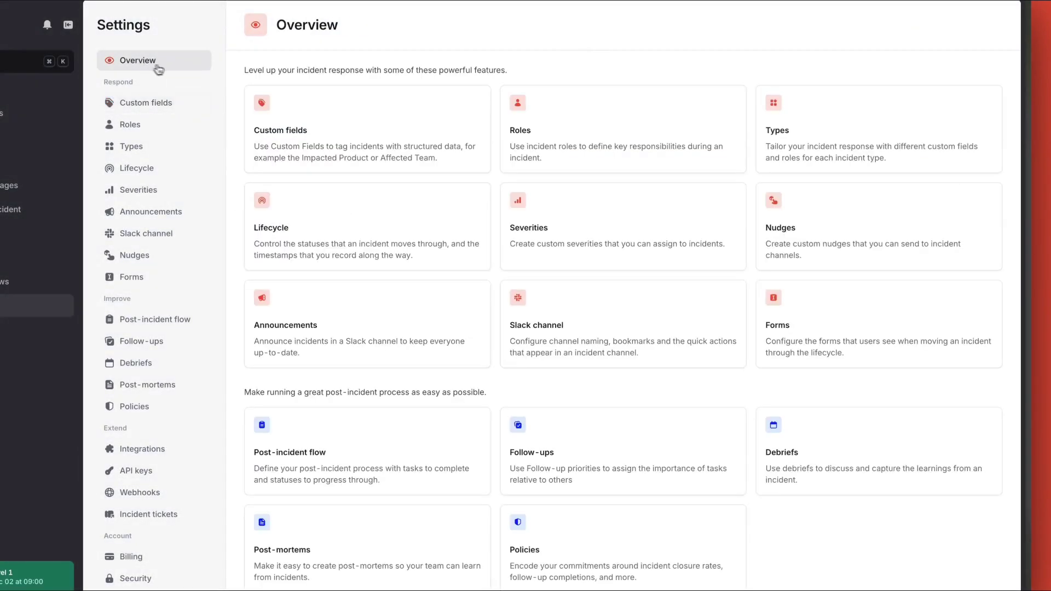
- Look through the incident Lifecycle settings, then go back to the settings Overview
{"action": "left_click", "coordinate": [310, 204]}
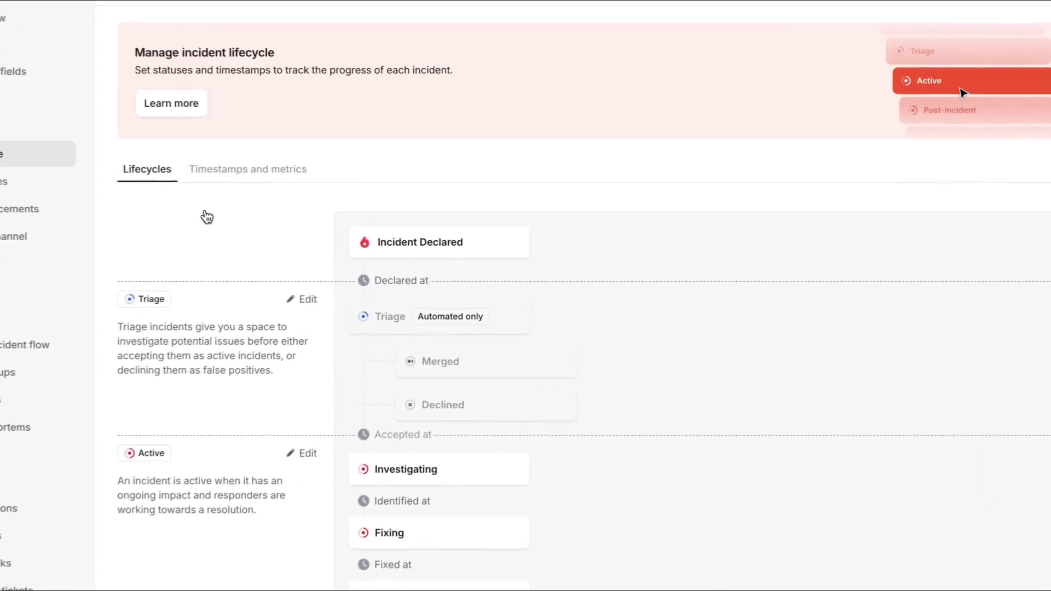
{"action": "scroll", "coordinate": [207, 217], "scroll_direction": "down", "scroll_amount": 5}
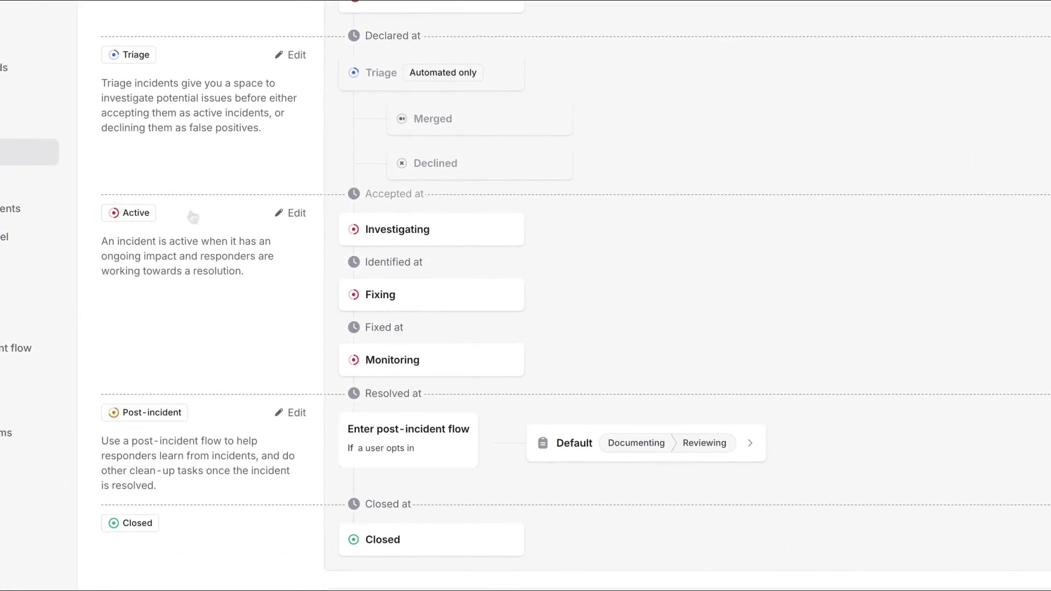
{"action": "left_click", "coordinate": [28, 13]}
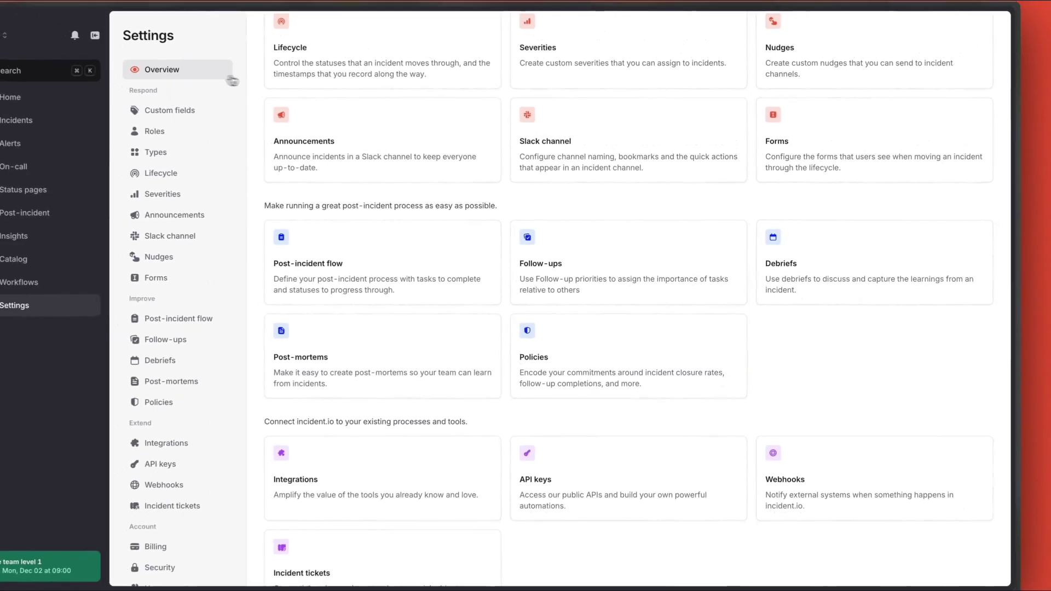
- In the declare-incident form, move Summary above Severity and back, leaving Severity first
{"action": "left_click", "coordinate": [781, 143]}
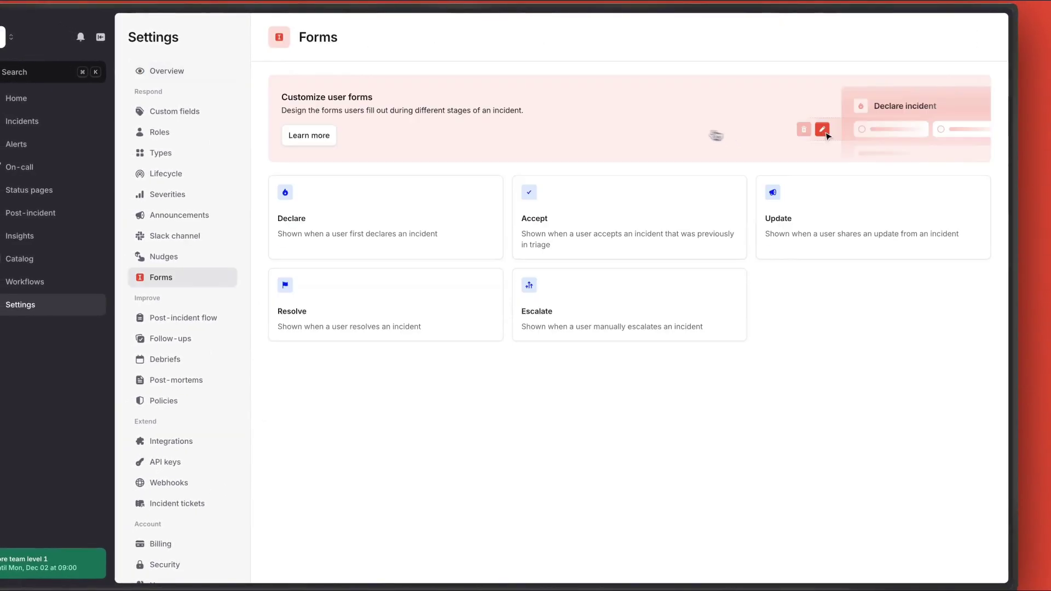
{"action": "left_click", "coordinate": [389, 225]}
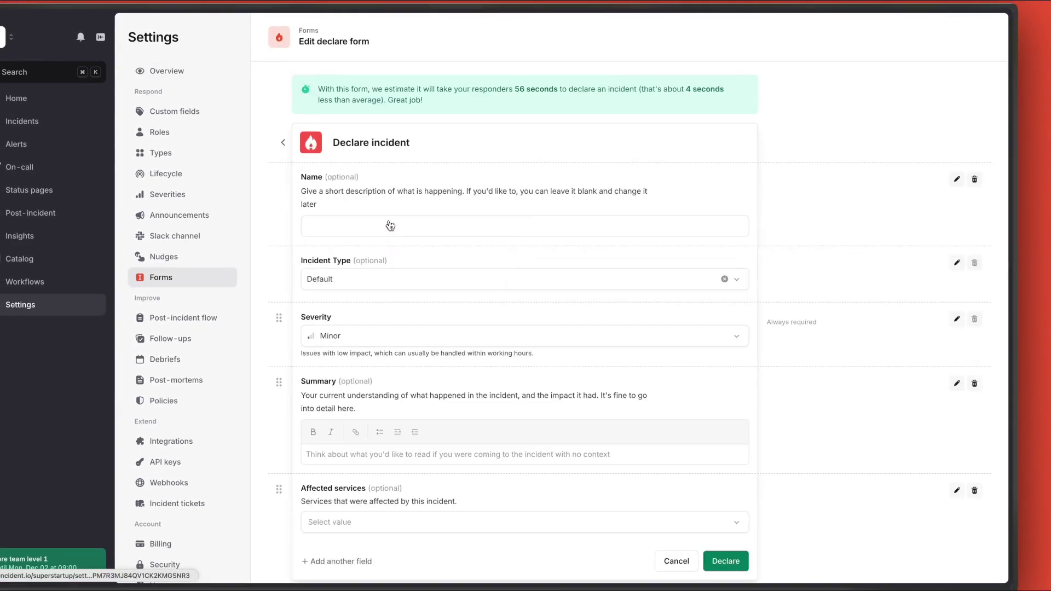
{"action": "scroll", "coordinate": [383, 274], "scroll_direction": "down", "scroll_amount": 2}
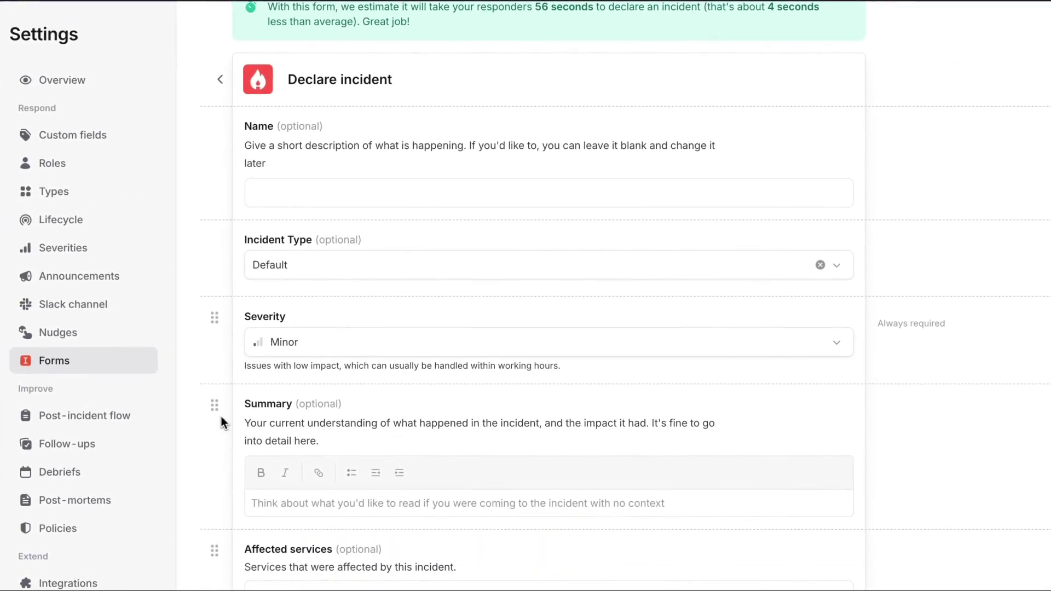
{"action": "left_click_drag", "start_coordinate": [215, 406], "coordinate": [222, 337]}
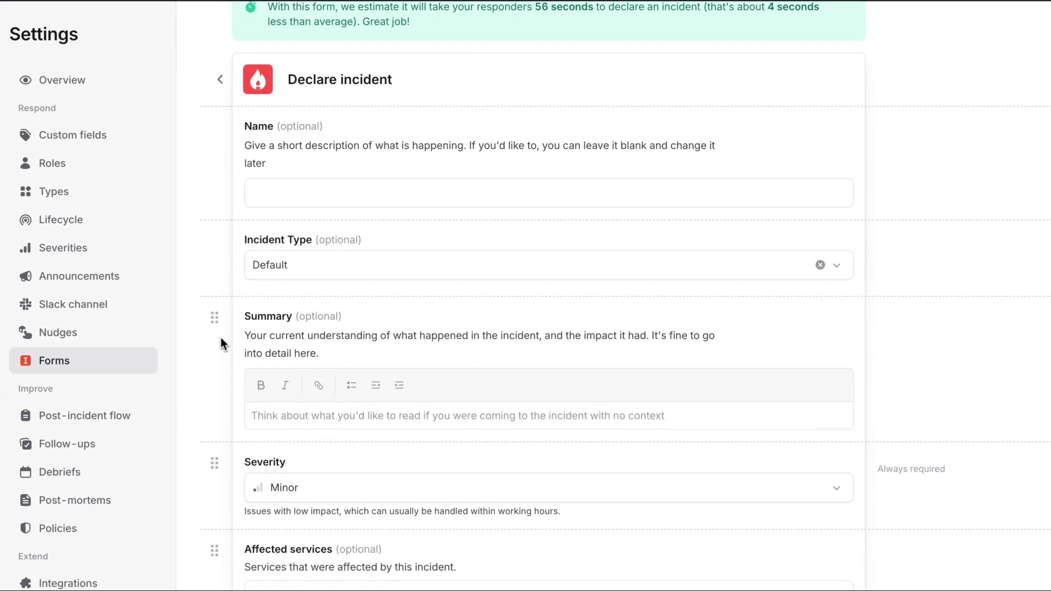
{"action": "left_click_drag", "start_coordinate": [214, 458], "coordinate": [219, 371]}
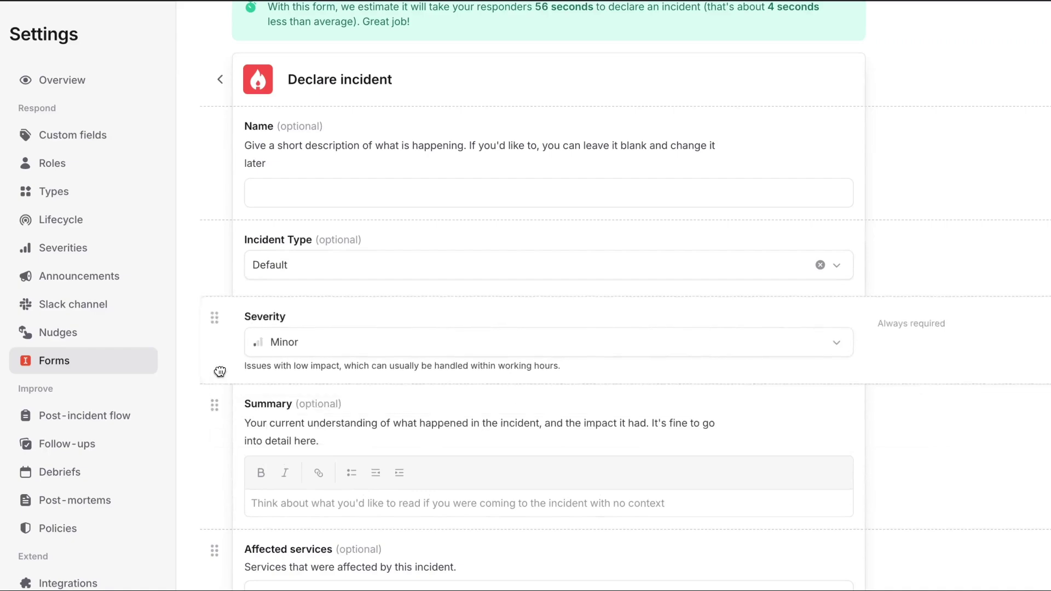
{"action": "scroll", "coordinate": [219, 372], "scroll_direction": "up", "scroll_amount": 3}
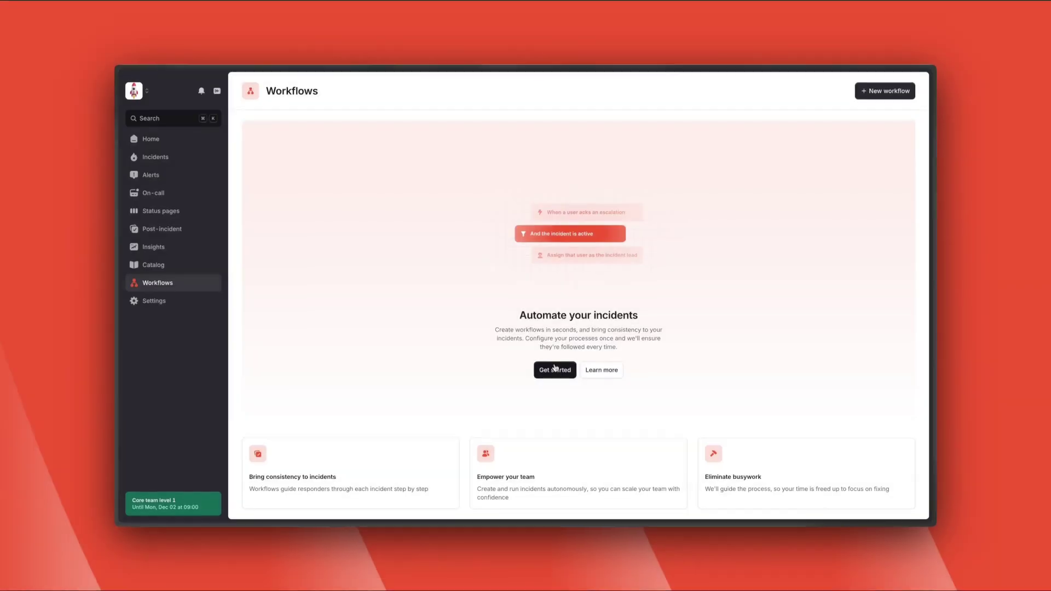
- Create a new workflow from scratch triggered by 'An incident is created or changed'
{"action": "left_click", "coordinate": [555, 371]}
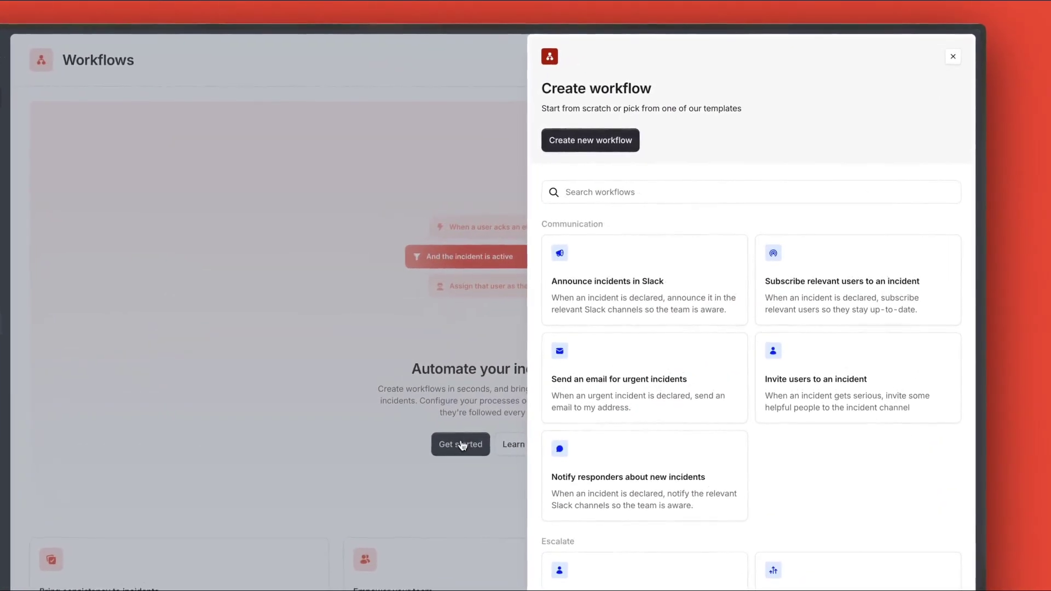
{"action": "left_click", "coordinate": [559, 141]}
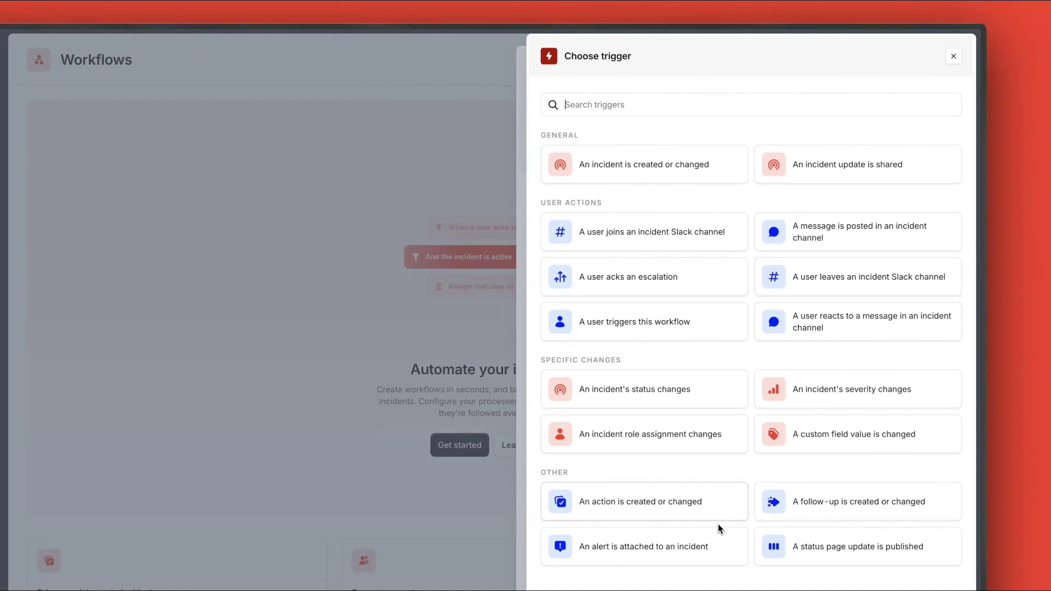
{"action": "left_click", "coordinate": [648, 164]}
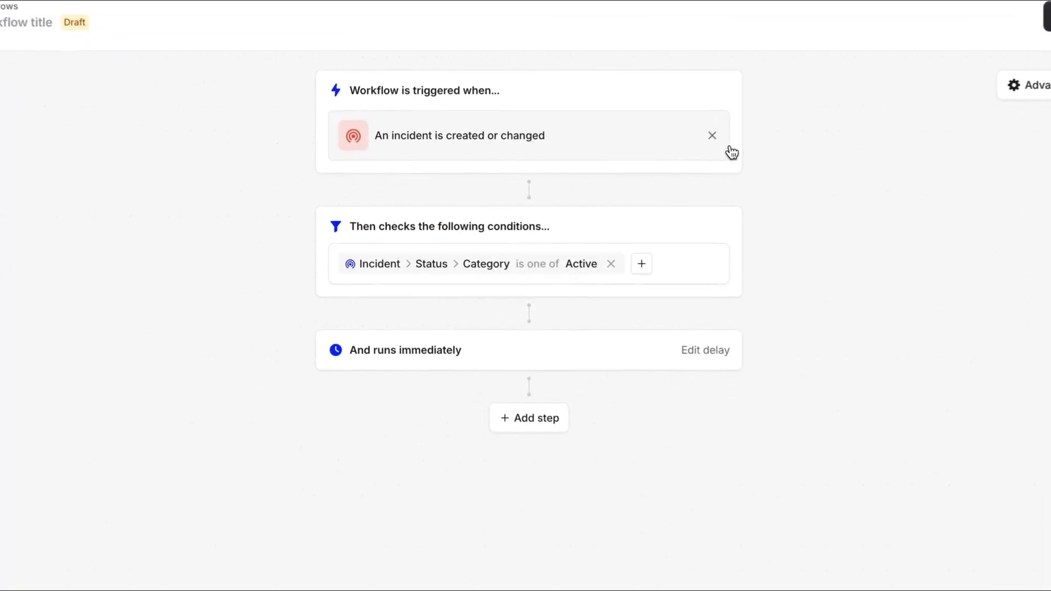
- Add a workflow condition requiring incident Severity to be at least Major
{"action": "left_click", "coordinate": [648, 265]}
{"action": "left_click", "coordinate": [693, 302]}
{"action": "left_click", "coordinate": [699, 300]}
{"action": "type", "text": "sever"}
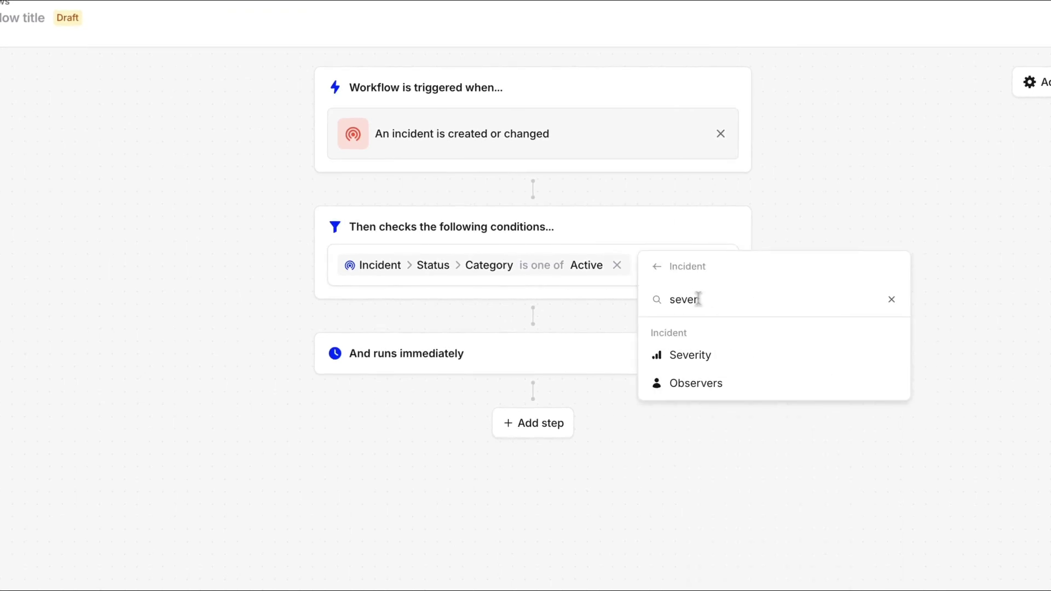
{"action": "left_click", "coordinate": [698, 353]}
{"action": "left_click", "coordinate": [702, 313]}
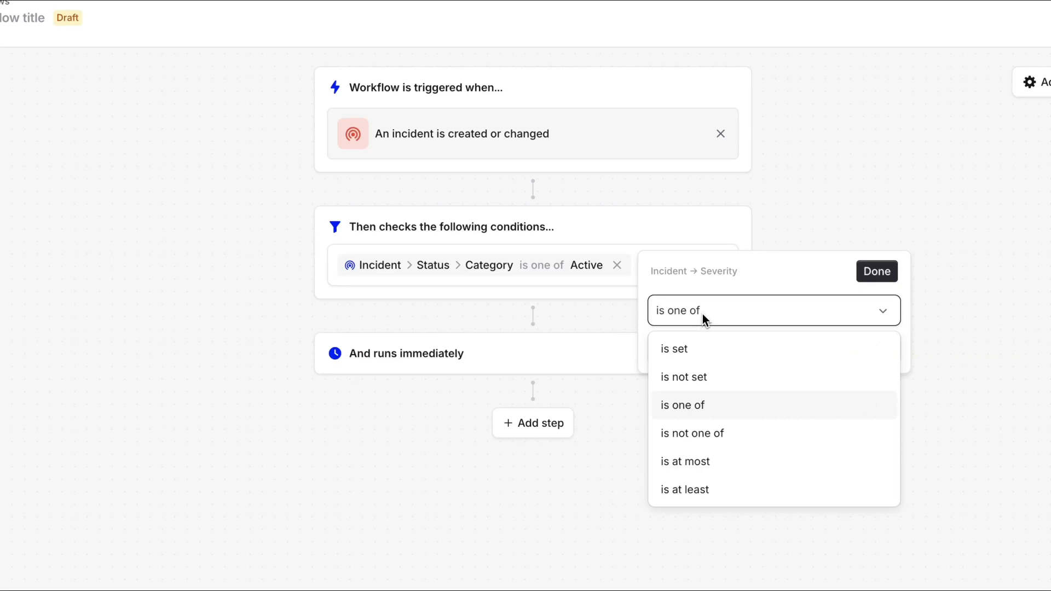
{"action": "left_click", "coordinate": [712, 483]}
{"action": "left_click", "coordinate": [706, 346]}
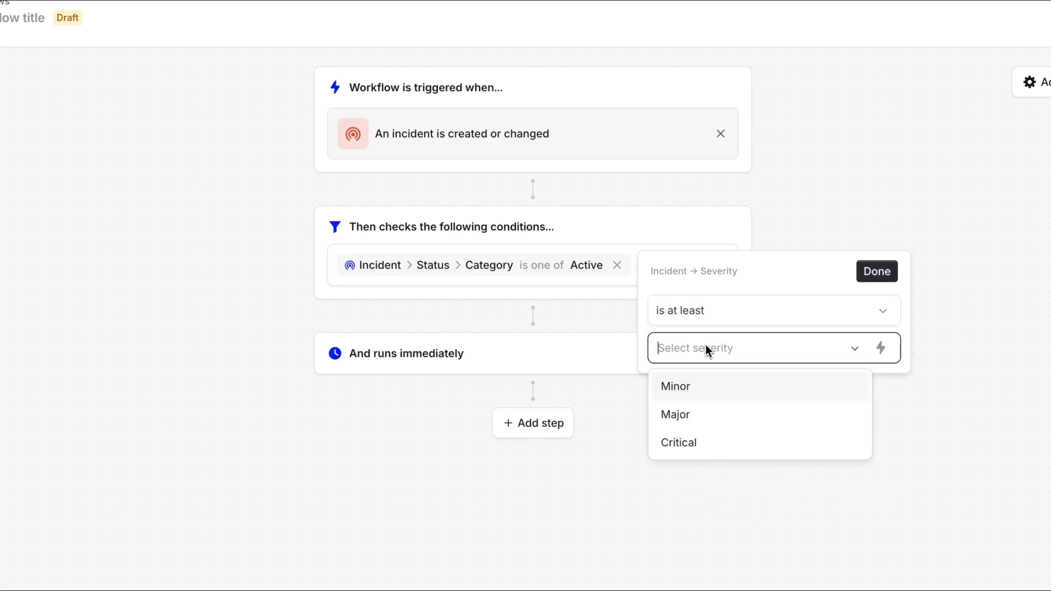
{"action": "left_click", "coordinate": [703, 412]}
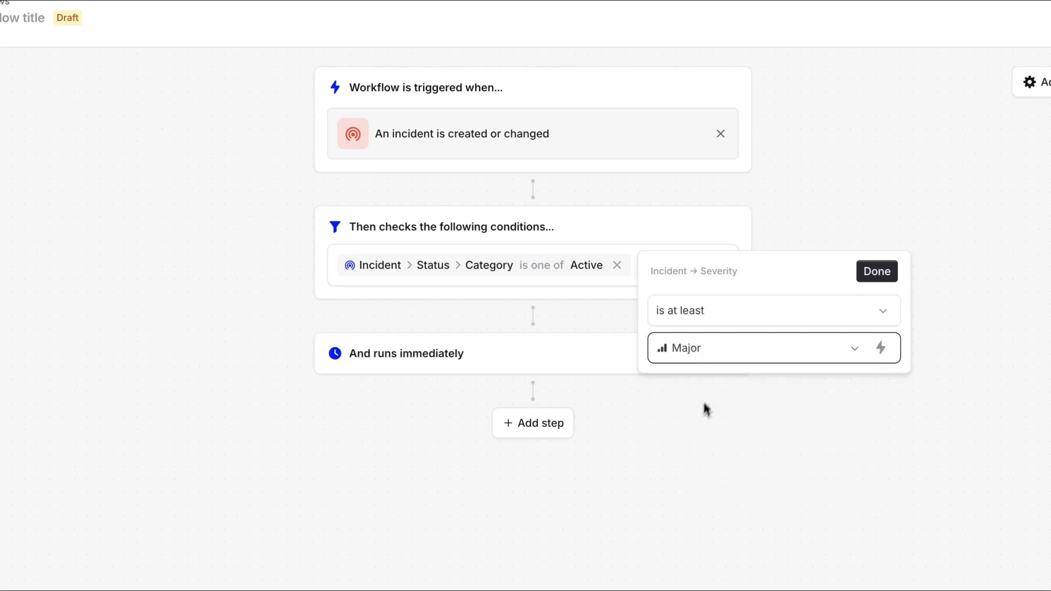
{"action": "left_click", "coordinate": [884, 272]}
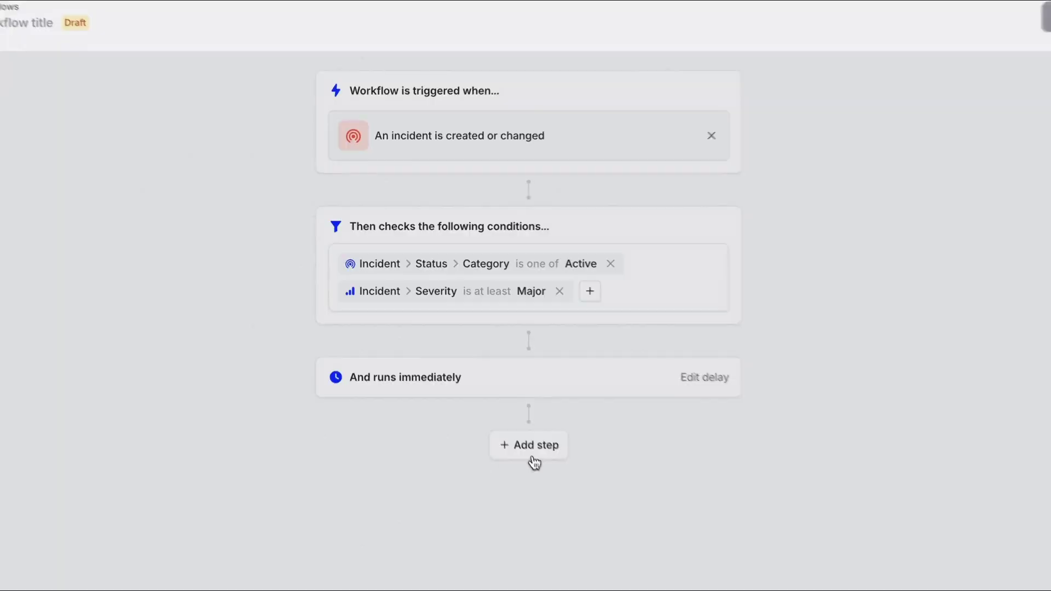
{"action": "left_click", "coordinate": [542, 454]}
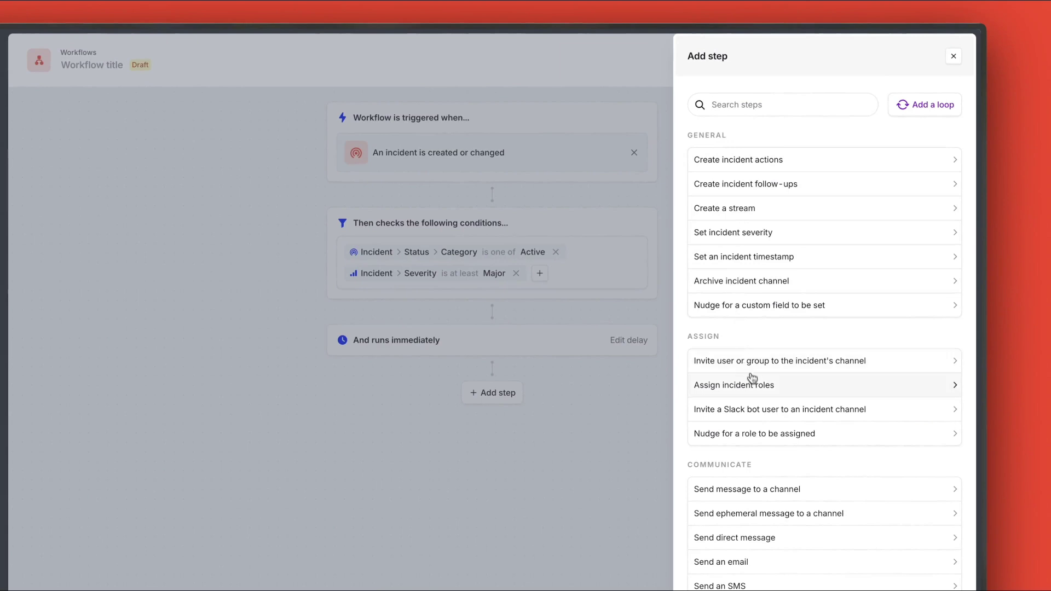
- Add a status-page reminder step asking 'Should we update the public status page…' and save the draft
{"action": "scroll", "coordinate": [761, 422], "scroll_direction": "down", "scroll_amount": 3}
{"action": "scroll", "coordinate": [761, 421], "scroll_direction": "down", "scroll_amount": 2}
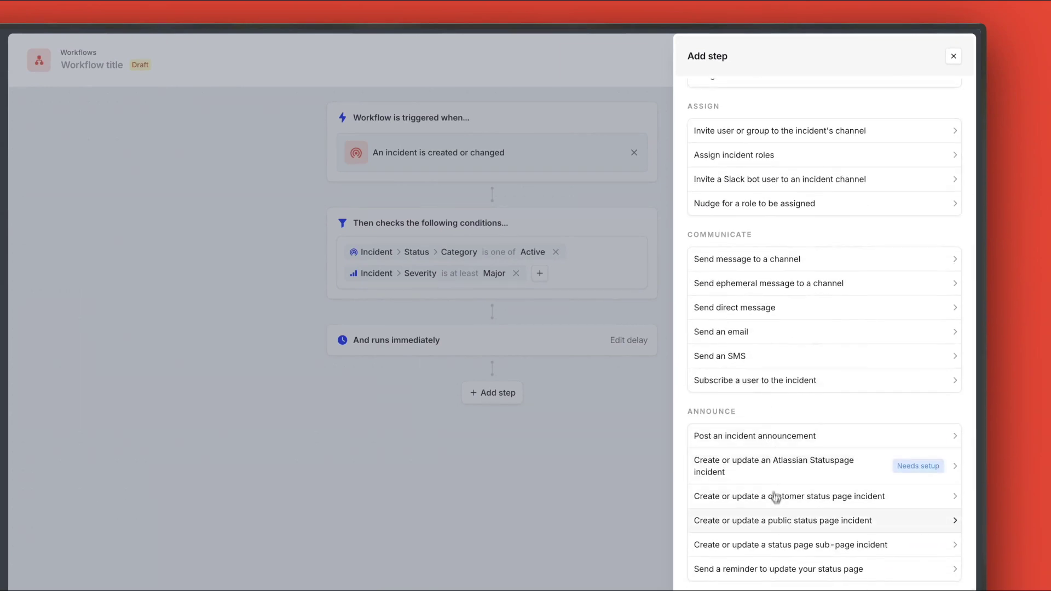
{"action": "left_click", "coordinate": [787, 568]}
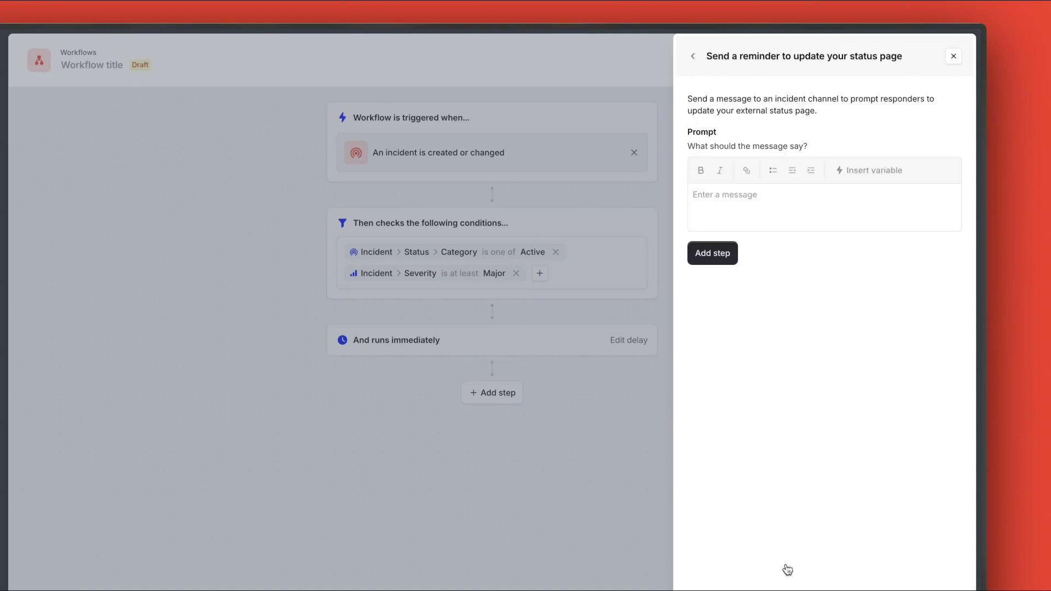
{"action": "left_click", "coordinate": [744, 210]}
{"action": "type", "text": "Hey! This seems like it's pretty serious. Should we update the public status page to let our customers know?"}
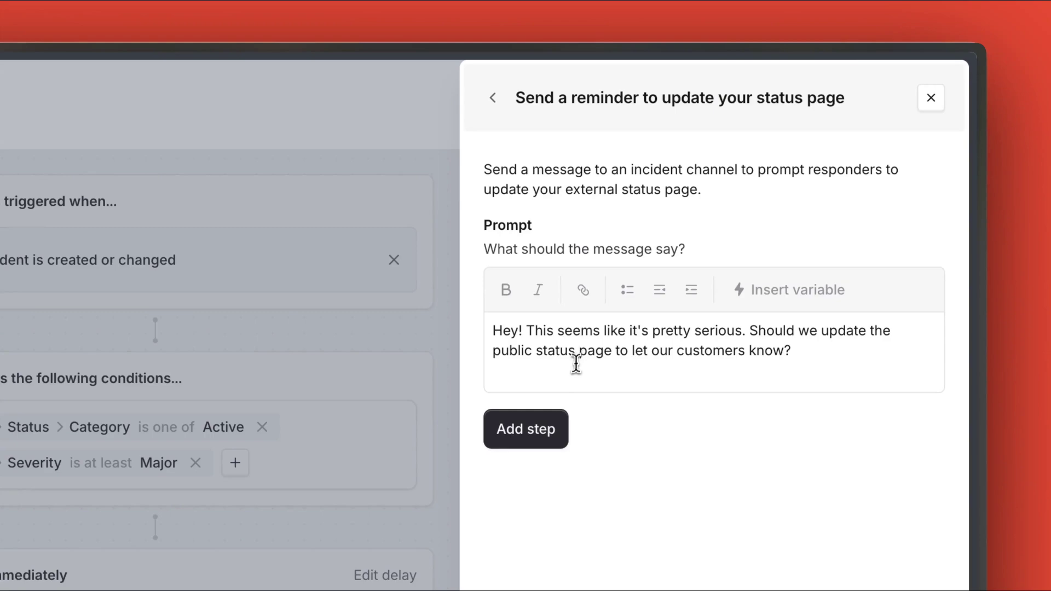
{"action": "left_click", "coordinate": [558, 430]}
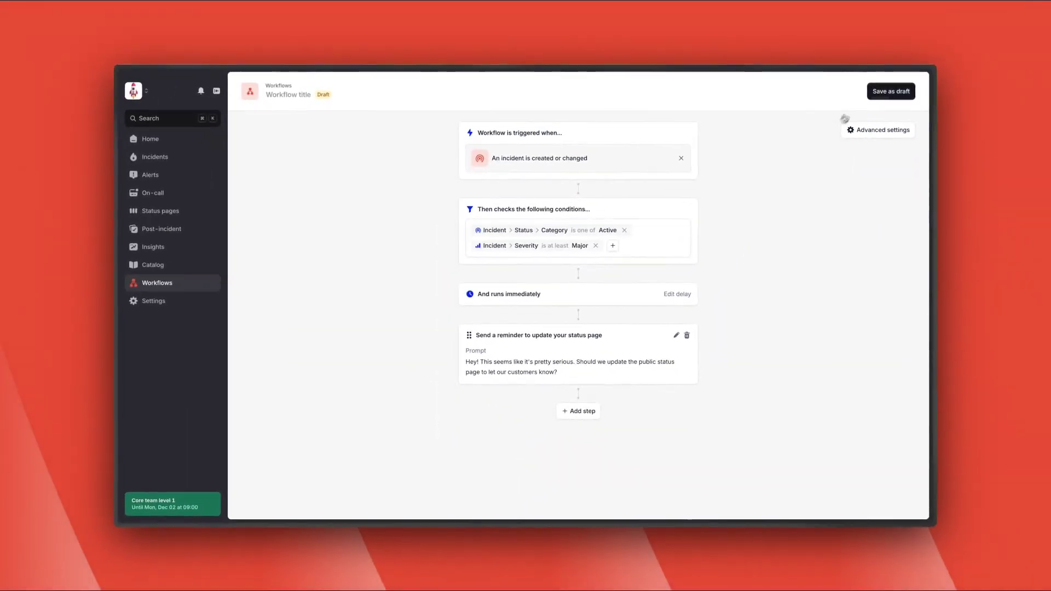
{"action": "left_click", "coordinate": [904, 91]}
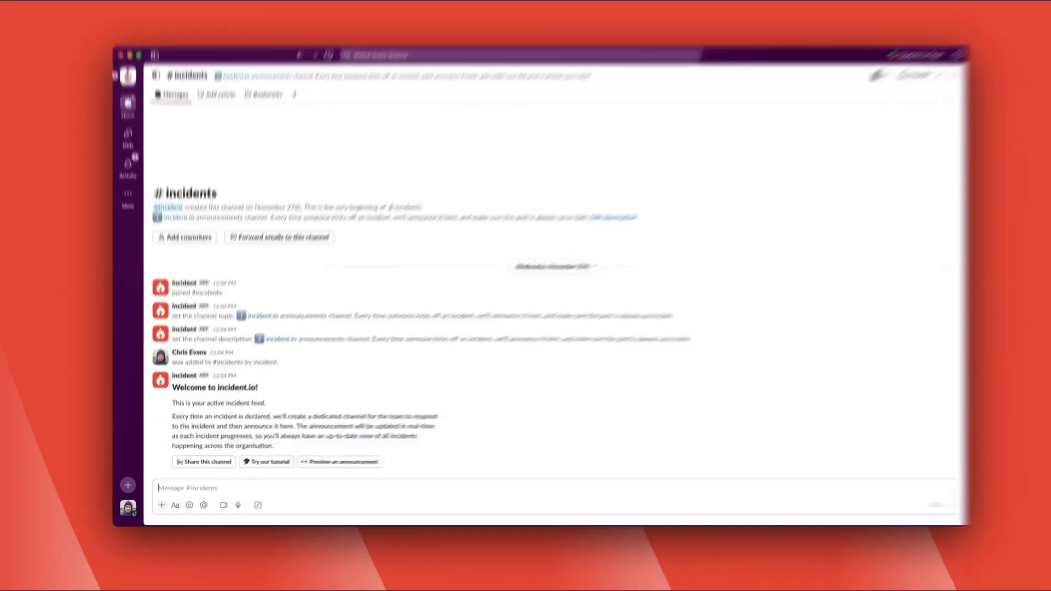
- Declare 'Login might be broken on the dashboard' via /inc with Login as the affected service
{"action": "type", "text": "/inc"}
{"action": "key", "text": "Return"}
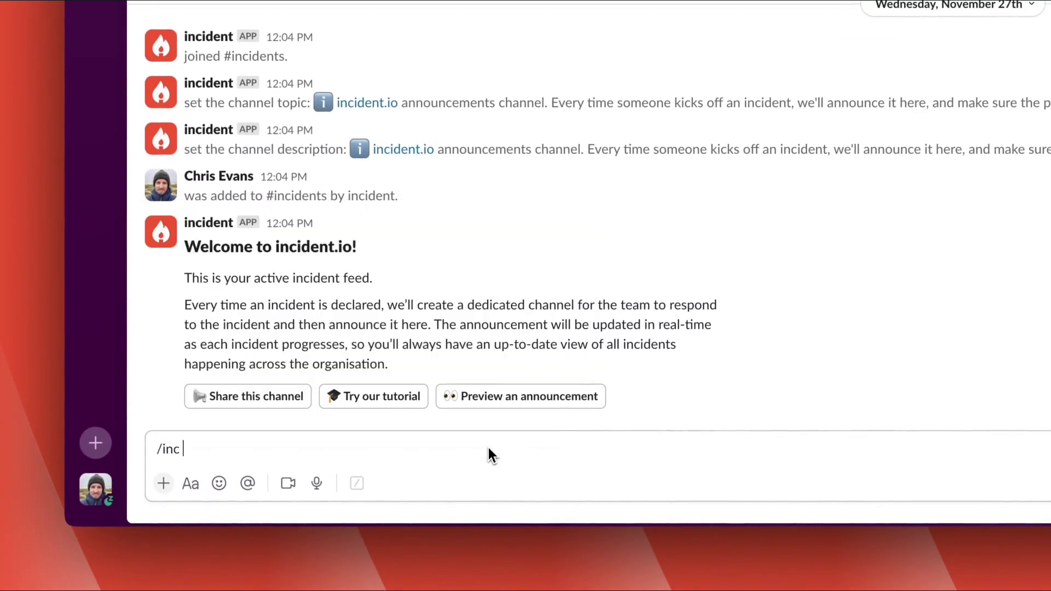
{"action": "key", "text": "Return"}
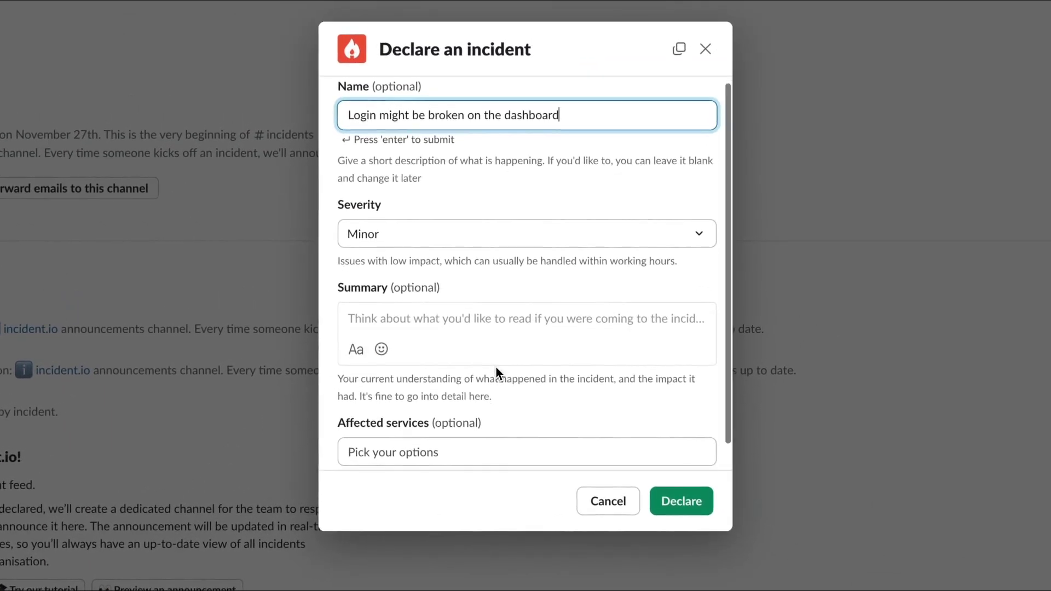
{"action": "scroll", "coordinate": [495, 366], "scroll_direction": "down", "scroll_amount": 1}
{"action": "left_click", "coordinate": [453, 426]}
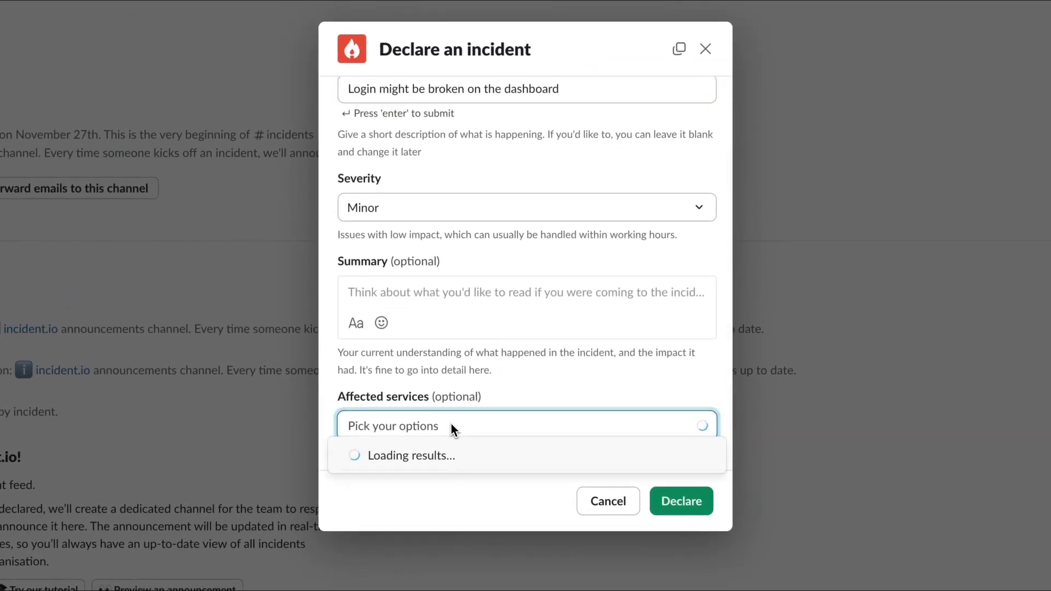
{"action": "left_click", "coordinate": [401, 524]}
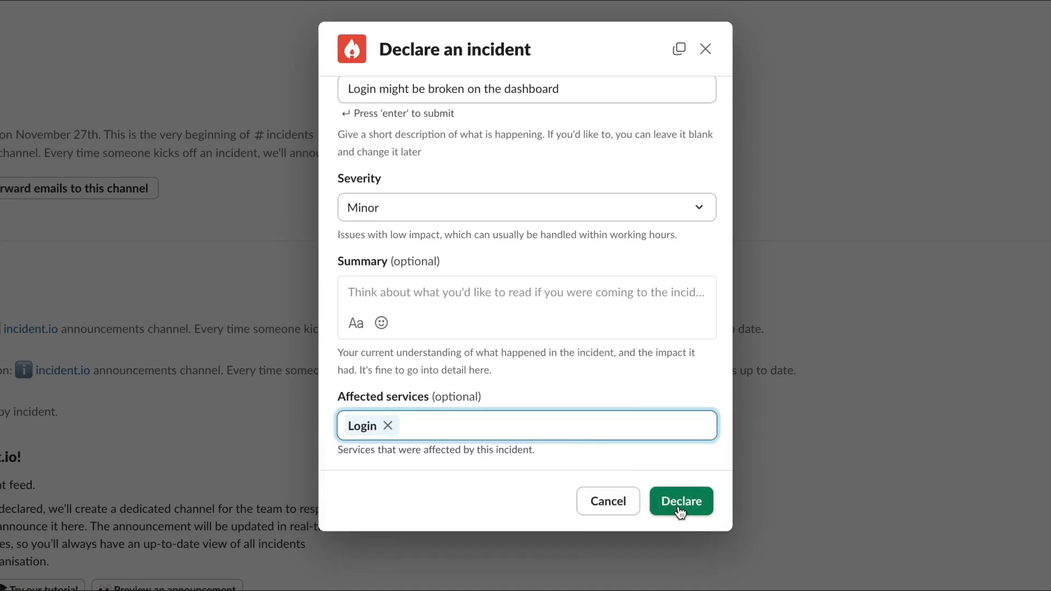
{"action": "left_click", "coordinate": [680, 513]}
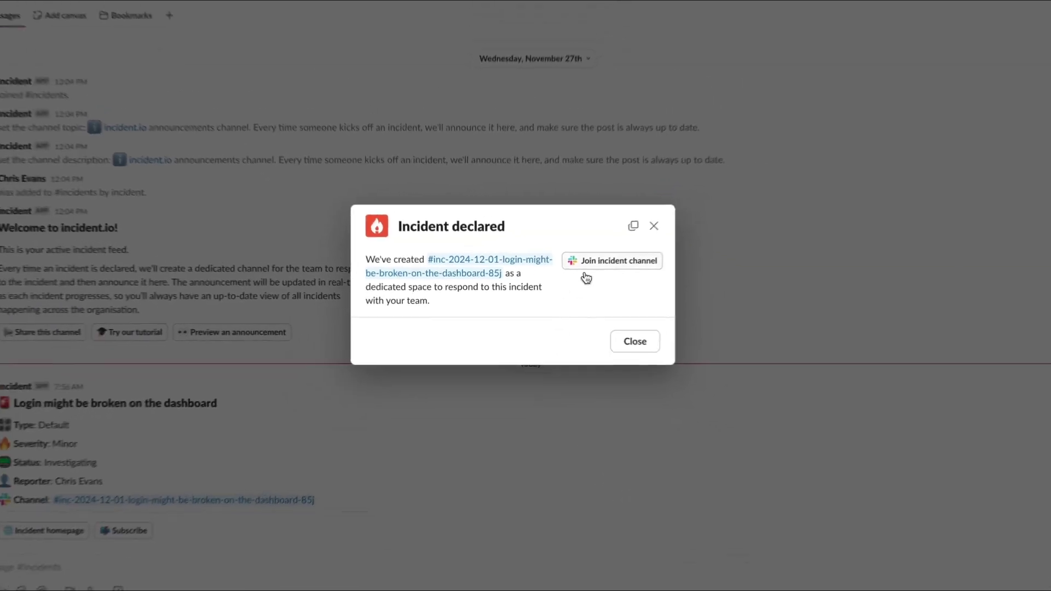
- Join the incident channel, become Incident Lead, and post 'Going to page the Core team to help.'
{"action": "left_click", "coordinate": [586, 265]}
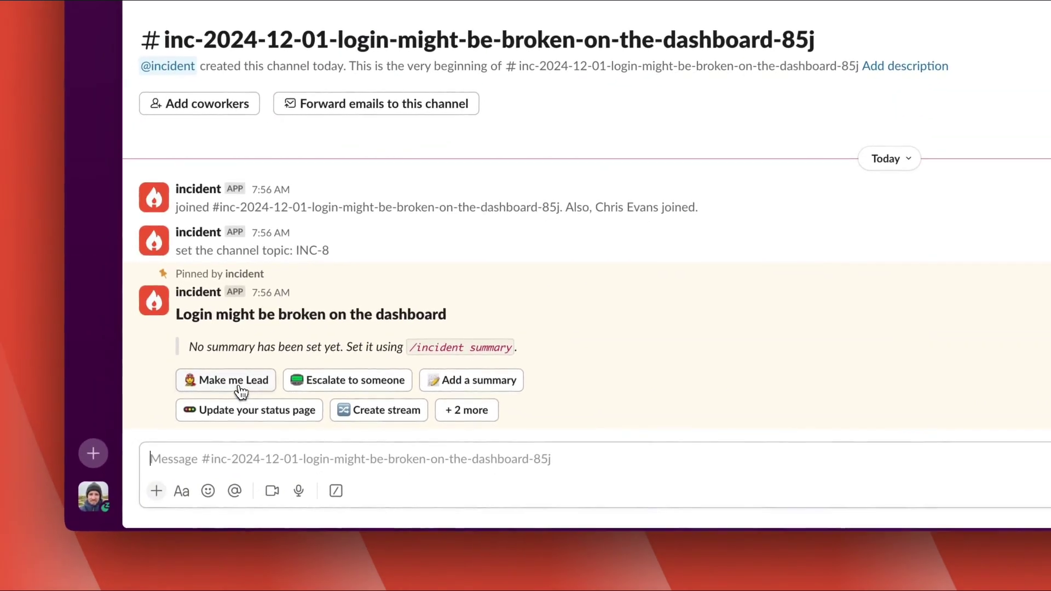
{"action": "left_click", "coordinate": [240, 392]}
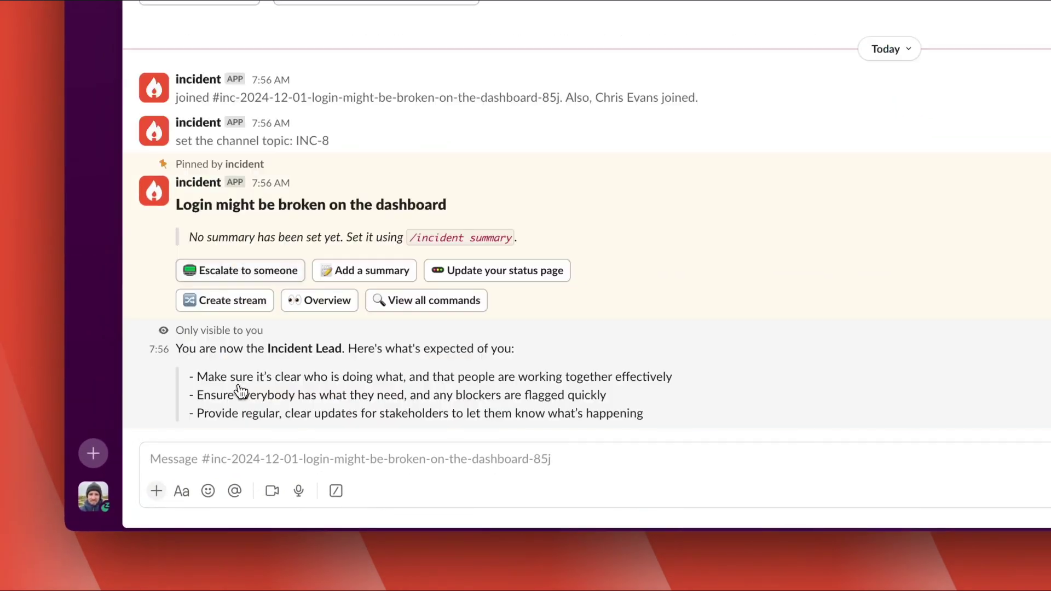
{"action": "left_click", "coordinate": [426, 461]}
{"action": "type", "text": "I'm not sure what's up. Going to page the Core team to help."}
{"action": "key", "text": "Return"}
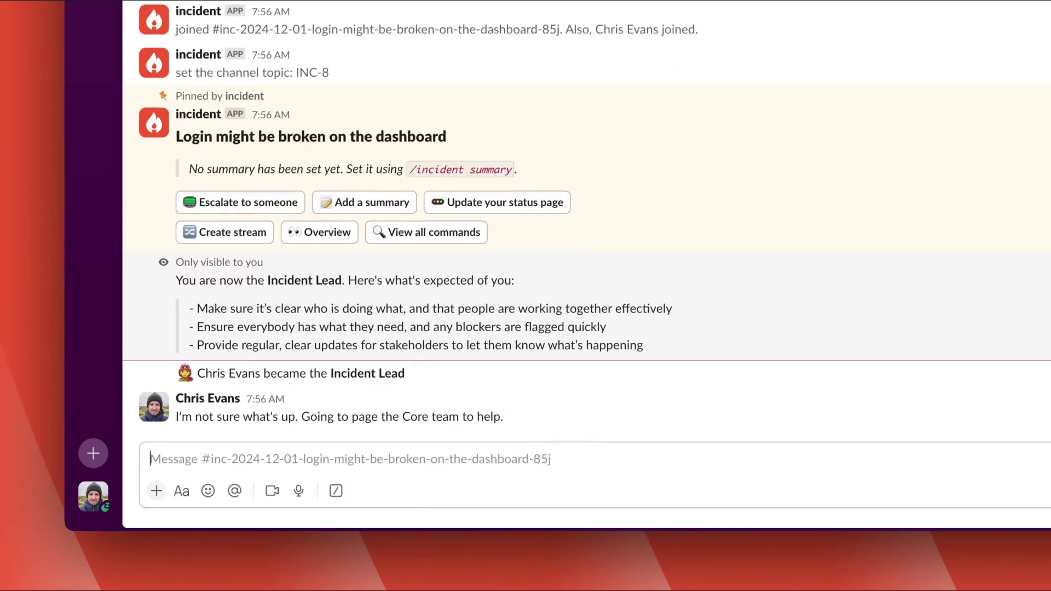
{"action": "type", "text": "/inc"}
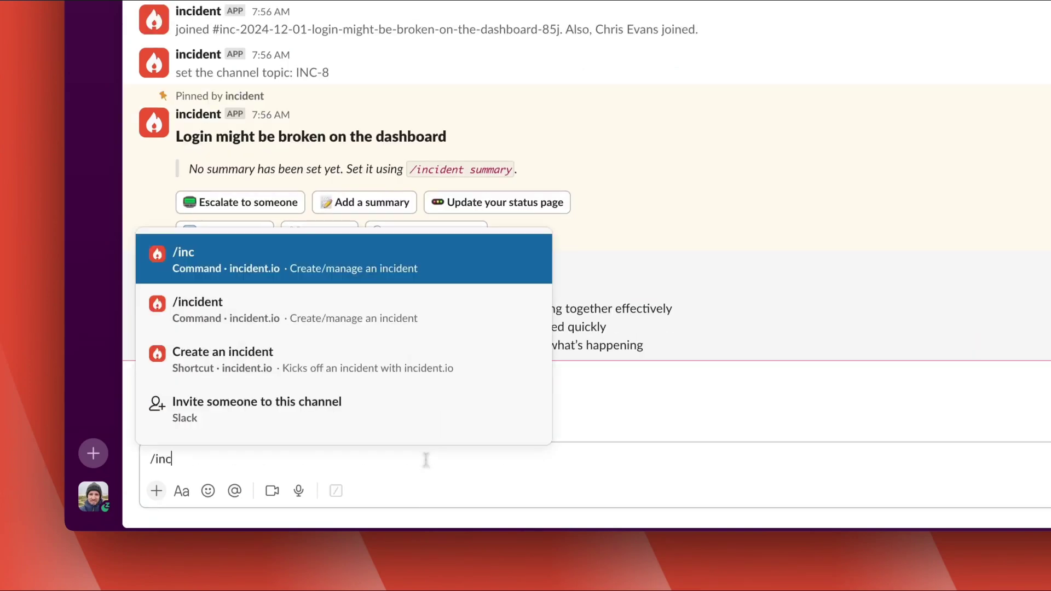
- Escalate the incident through /inc using the Core team escalation path
{"action": "key", "text": "Return"}
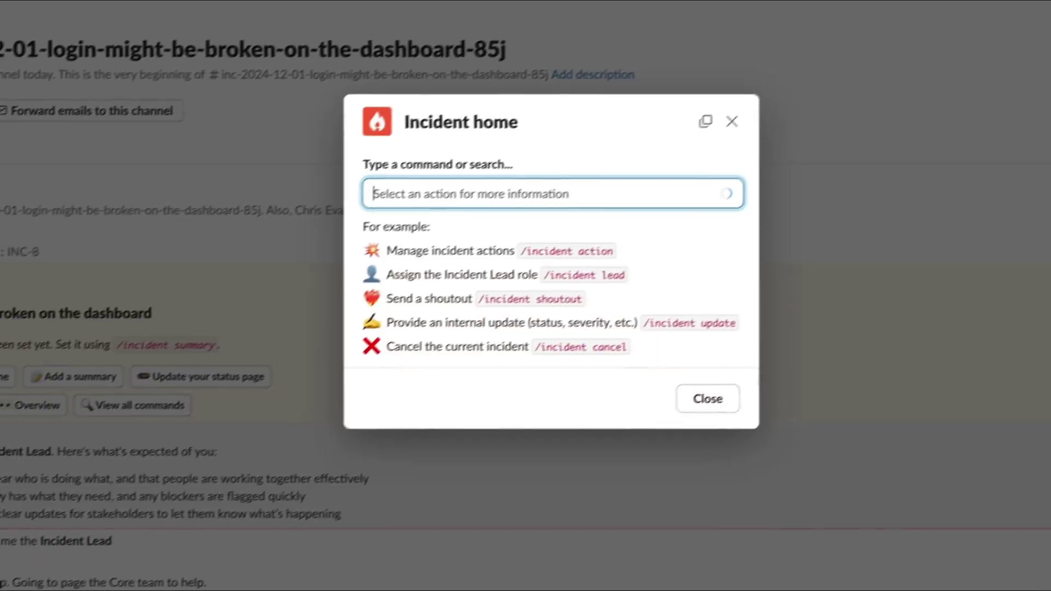
{"action": "type", "text": "escalate"}
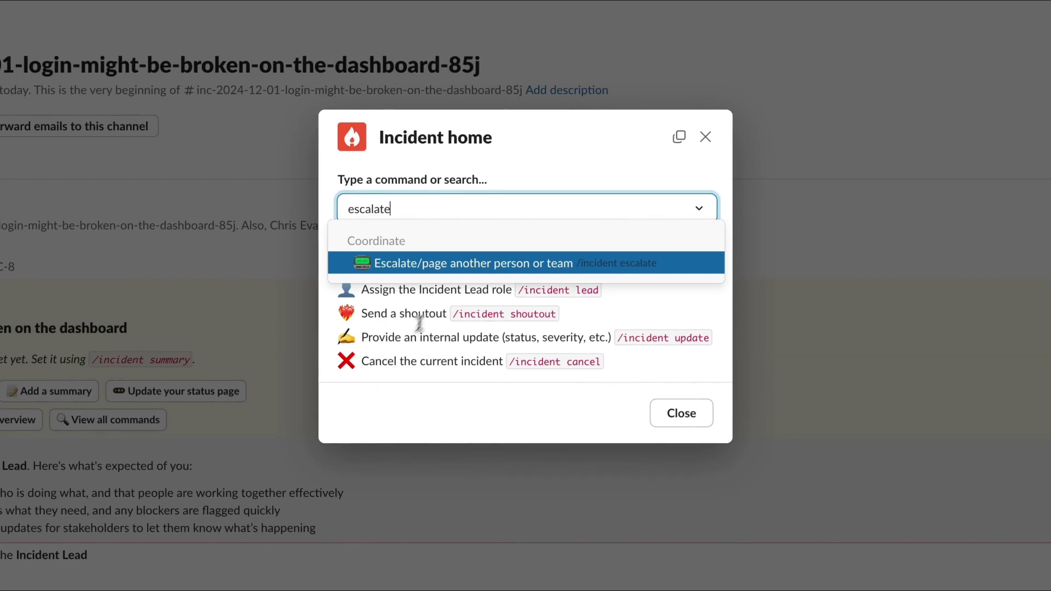
{"action": "left_click", "coordinate": [490, 270]}
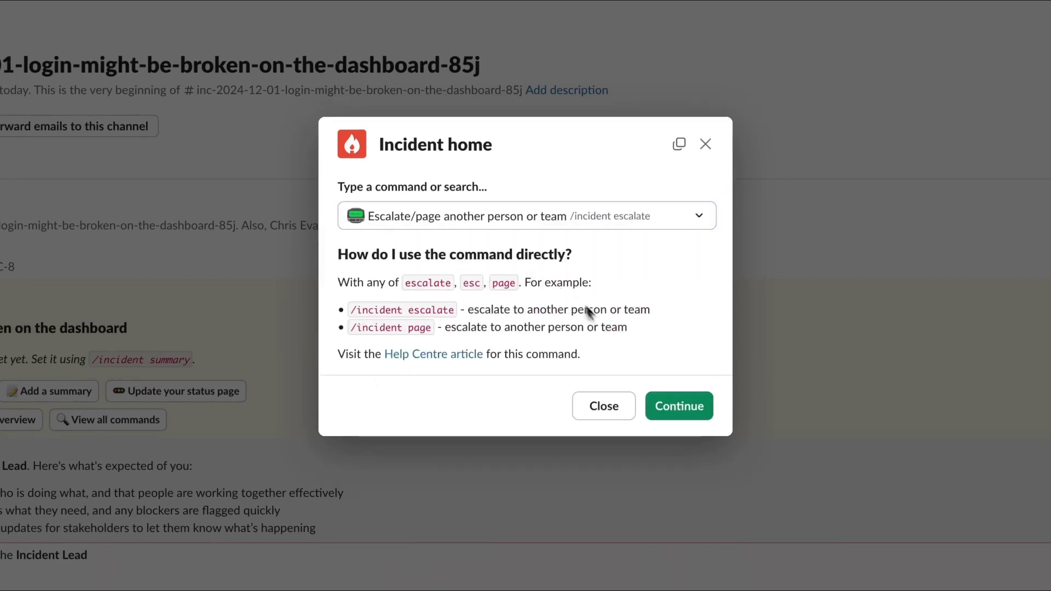
{"action": "left_click", "coordinate": [686, 418]}
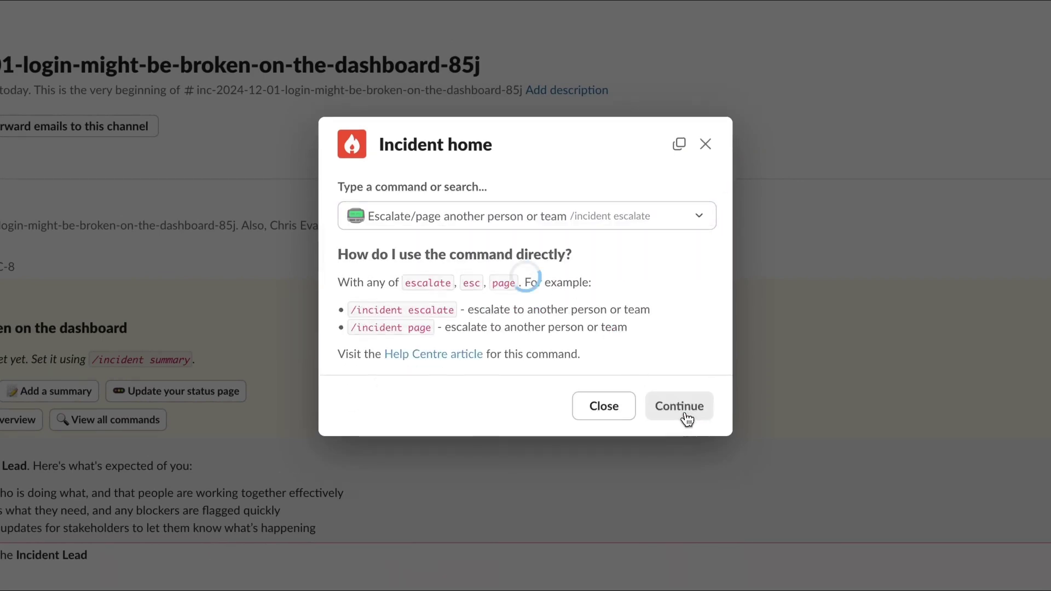
{"action": "left_click", "coordinate": [504, 215]}
{"action": "left_click", "coordinate": [479, 243]}
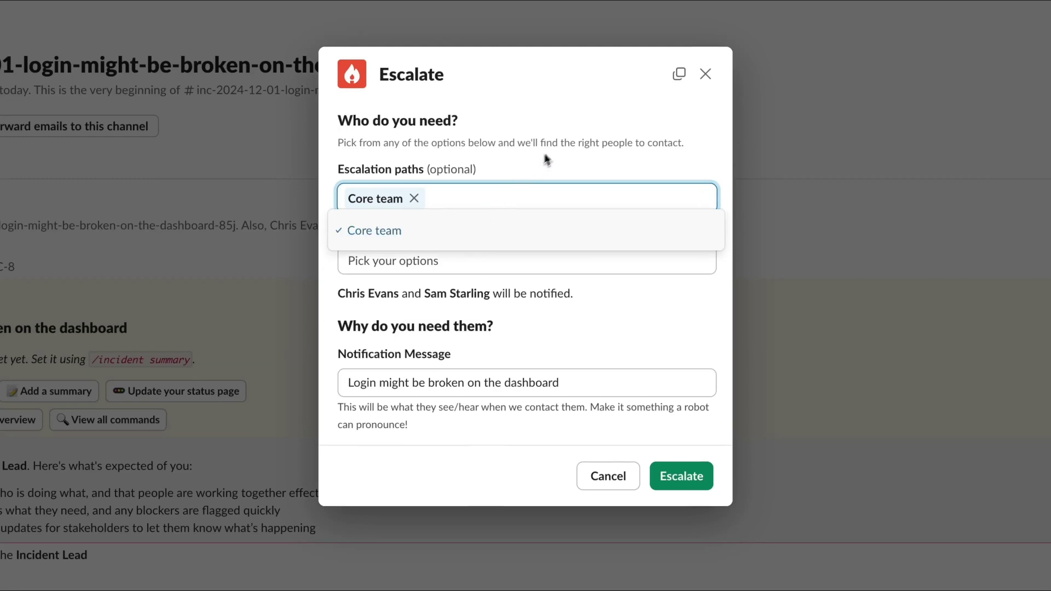
{"action": "left_click", "coordinate": [551, 168]}
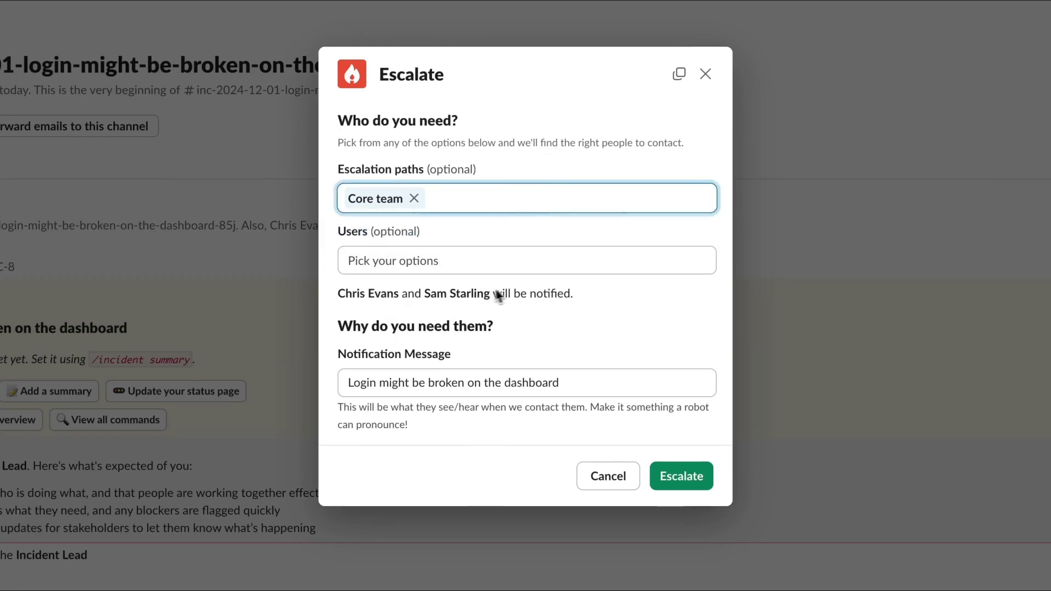
{"action": "left_click", "coordinate": [681, 491]}
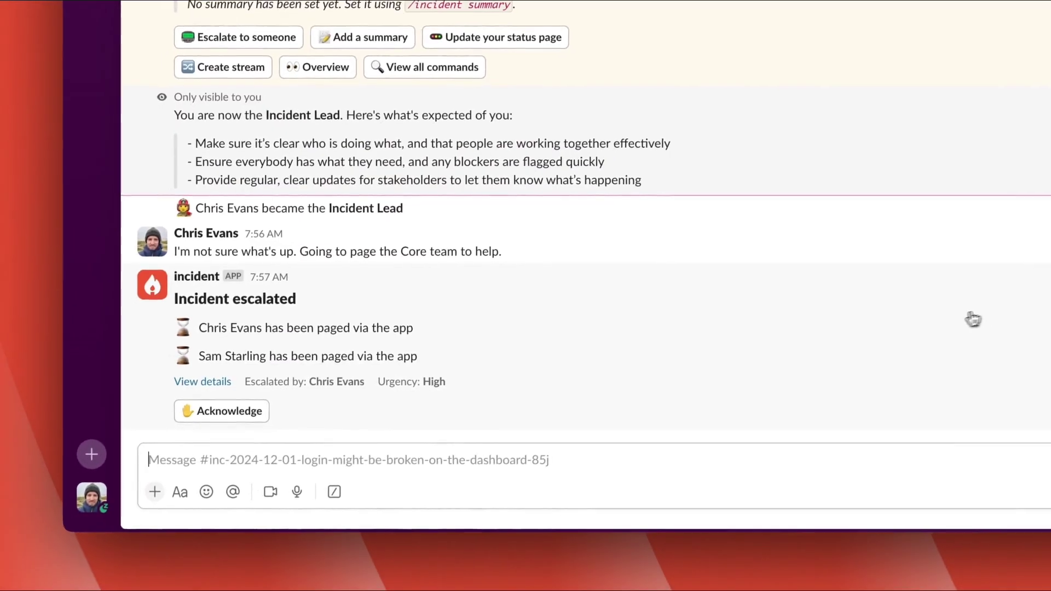
- Post the message about HTTP500 errors and upgrading to major, then run /inc update
{"action": "left_click", "coordinate": [573, 449]}
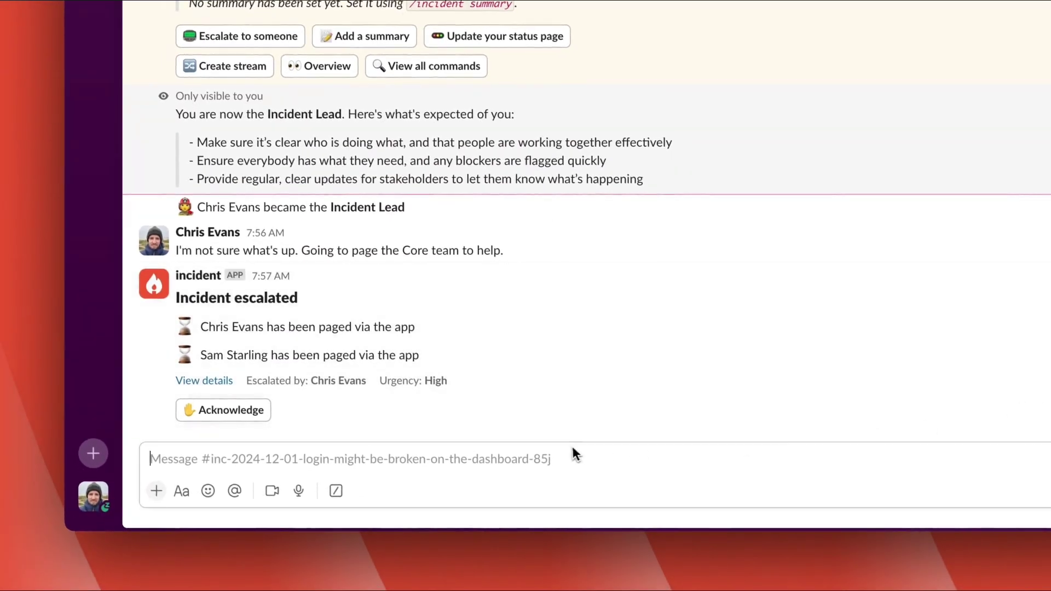
{"action": "type", "text": "This looks pretty bad. Getting HTTP500 errors every time now. Going to upgrade to major severity."}
{"action": "key", "text": "Return"}
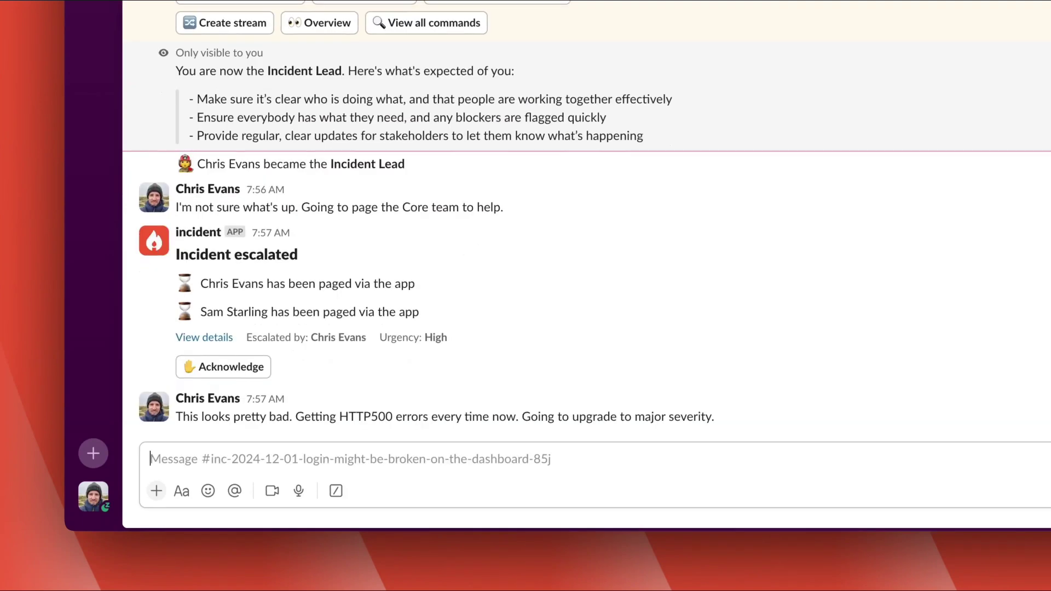
{"action": "type", "text": "/inc "}
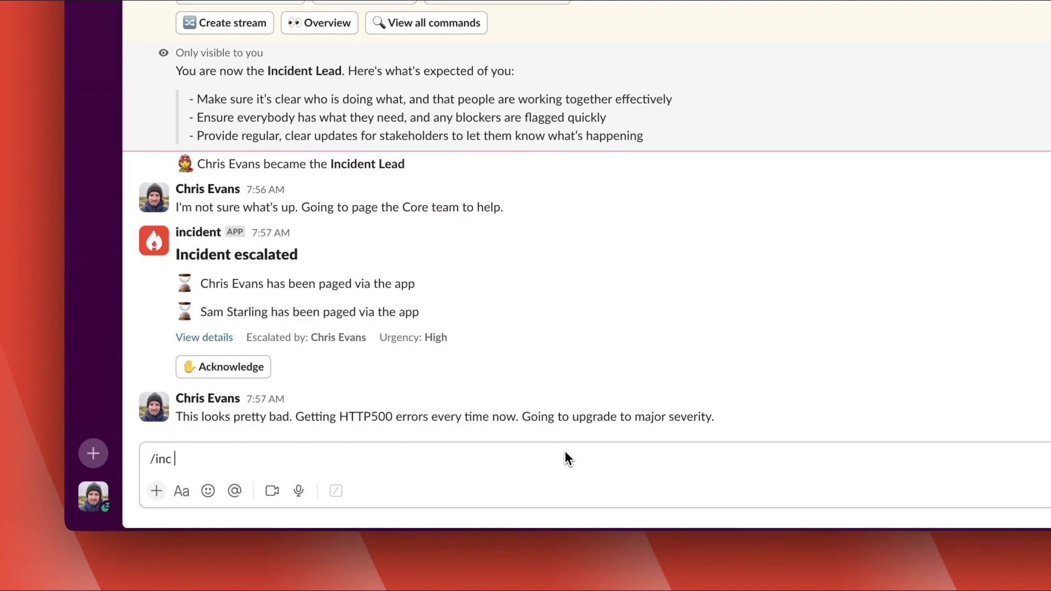
{"action": "type", "text": "update"}
{"action": "key", "text": "Return"}
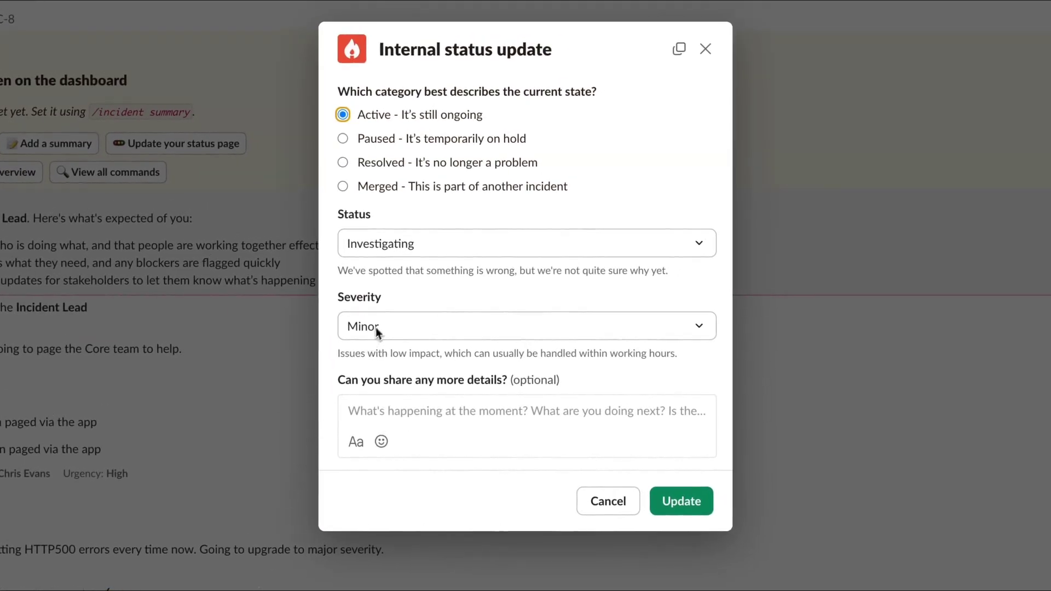
- Raise the incident severity from Minor to Major with pasted details in the internal update
{"action": "left_click", "coordinate": [376, 331]}
{"action": "left_click", "coordinate": [375, 377]}
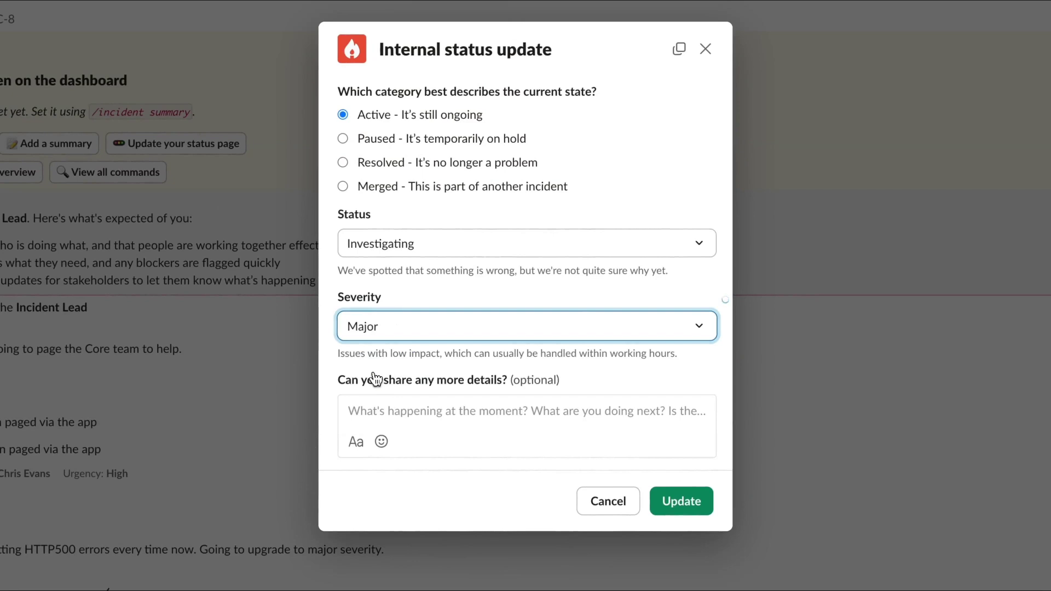
{"action": "scroll", "coordinate": [457, 382], "scroll_direction": "down", "scroll_amount": 2}
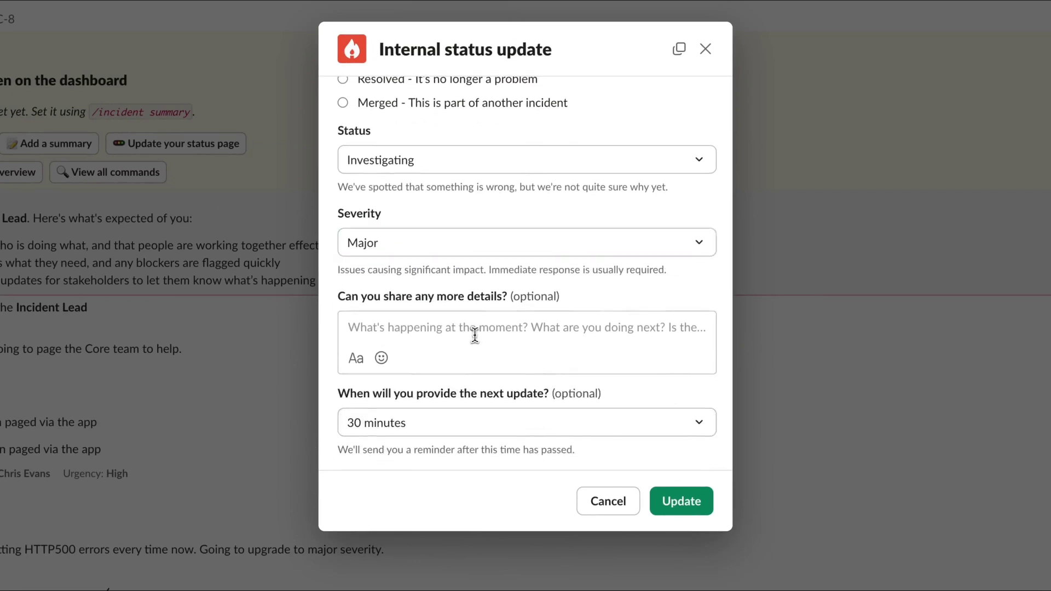
{"action": "type", "text": "This looks pretty bad. Getting HTTP500 errors every time now. Going to upgrade to major severity."}
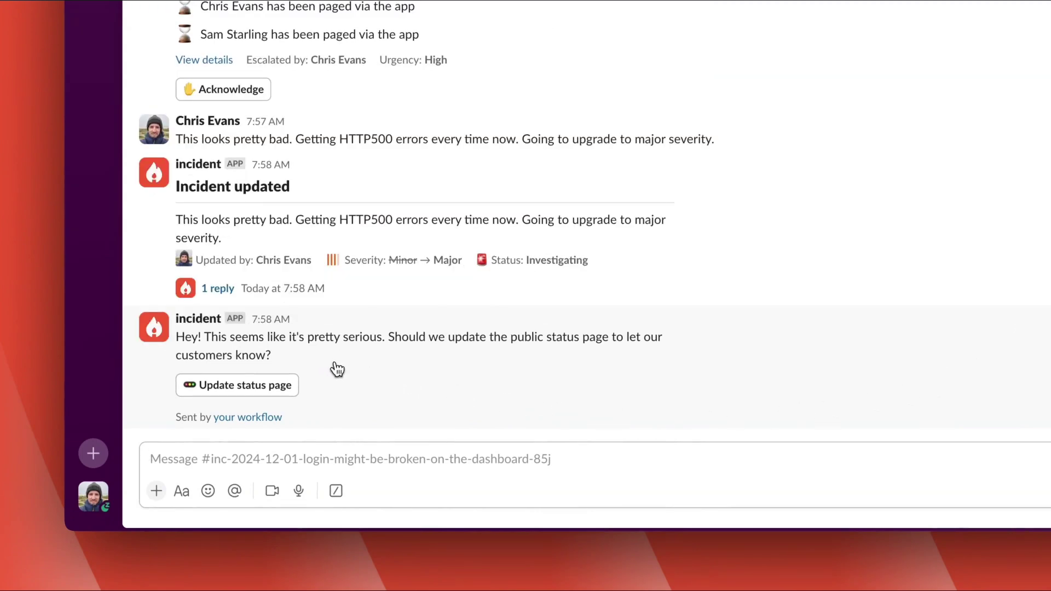
- Start a Super Startup status page incident and paste the customer-facing message
{"action": "left_click", "coordinate": [270, 392]}
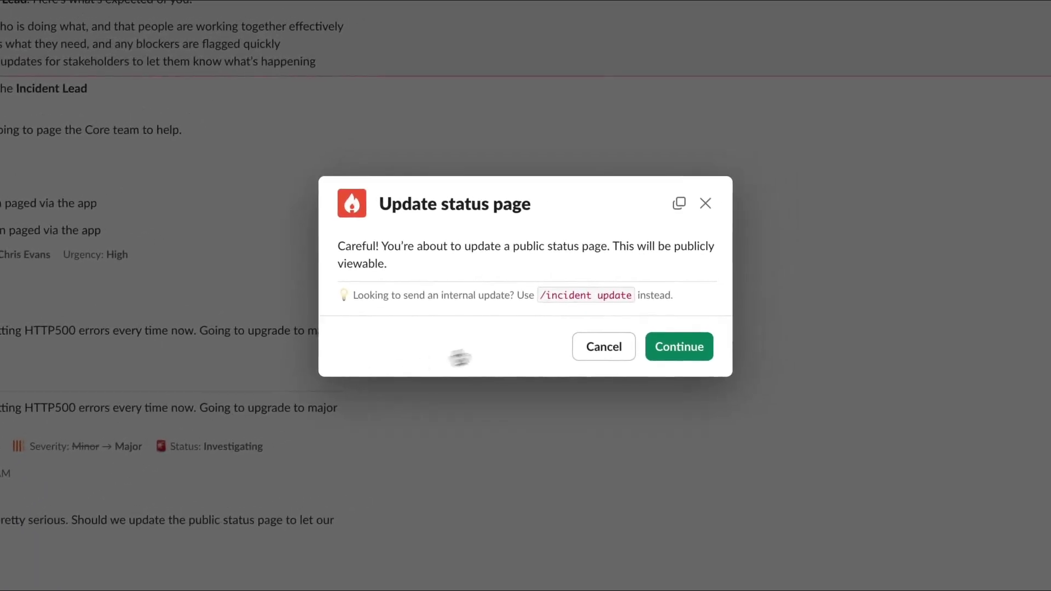
{"action": "left_click", "coordinate": [689, 356]}
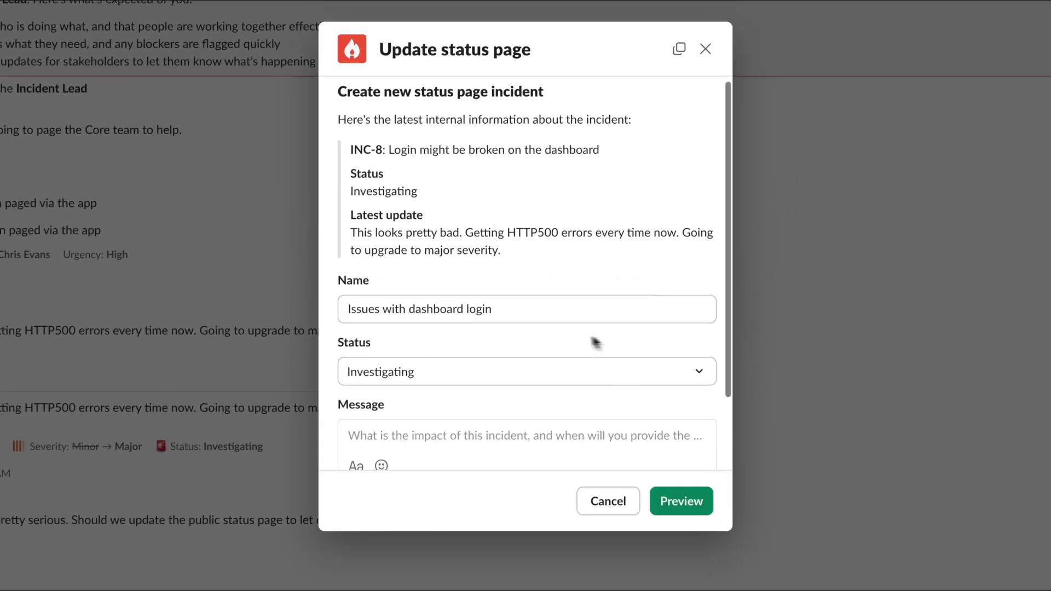
{"action": "scroll", "coordinate": [548, 334], "scroll_direction": "down", "scroll_amount": 3}
{"action": "left_click", "coordinate": [514, 356]}
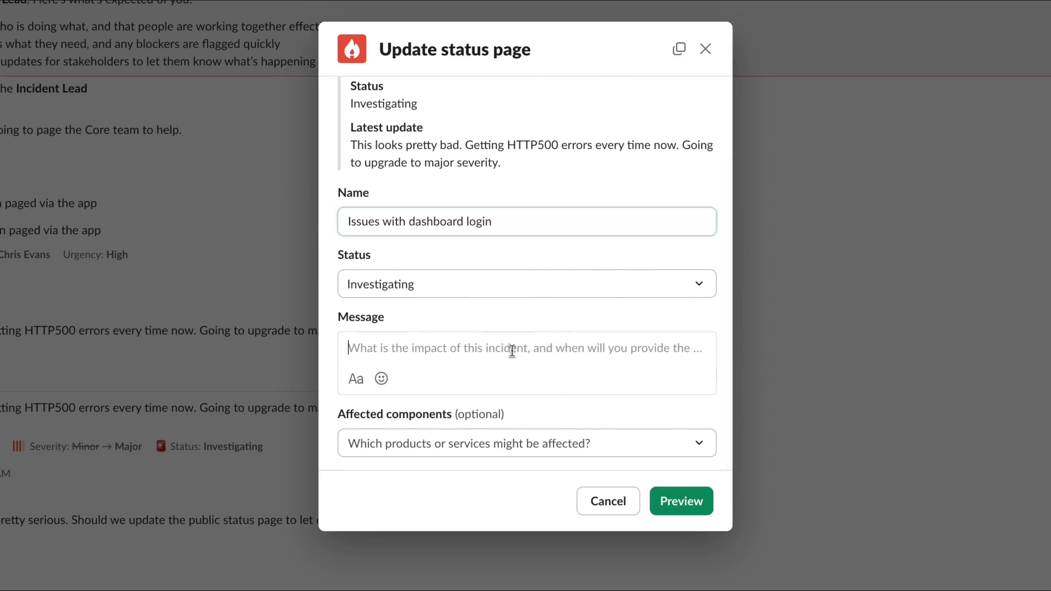
{"action": "type", "text": "We’re investigating issues some customers are having whilst logging into the dashboard. We’re on it, and will provide updates as soon as we know more."}
- Mark App as degraded performance, then preview and publish 'Issues with dashboard login'
{"action": "scroll", "coordinate": [513, 351], "scroll_direction": "down", "scroll_amount": 1}
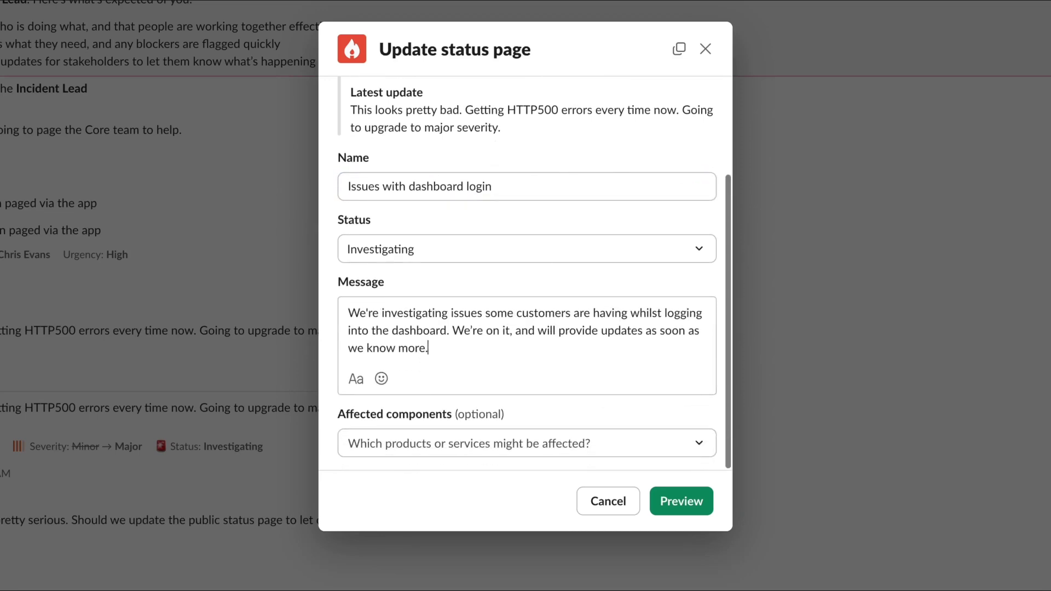
{"action": "left_click", "coordinate": [504, 439]}
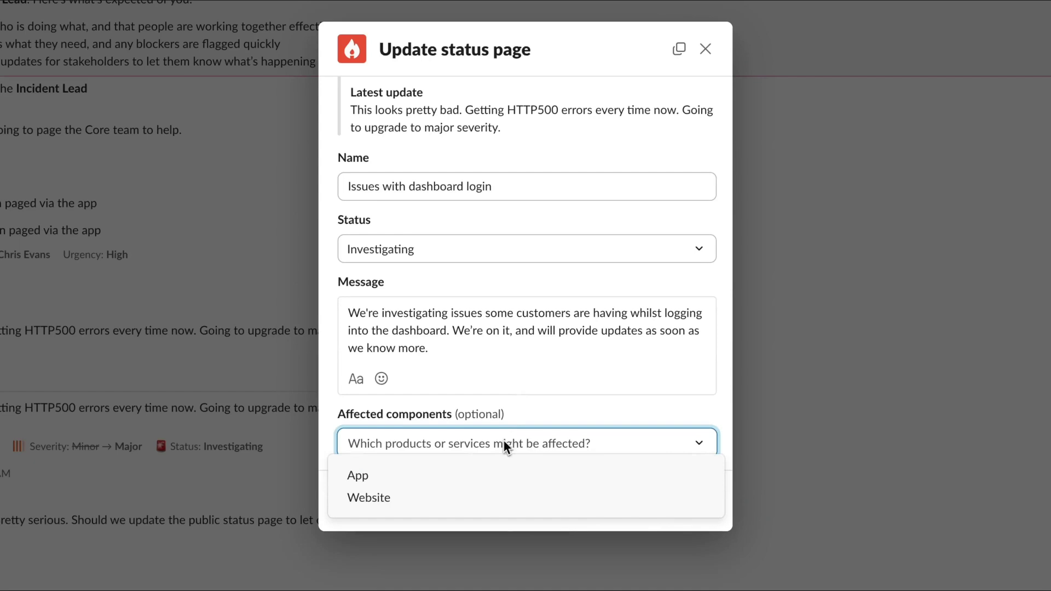
{"action": "left_click", "coordinate": [482, 472]}
{"action": "scroll", "coordinate": [645, 407], "scroll_direction": "down", "scroll_amount": 2}
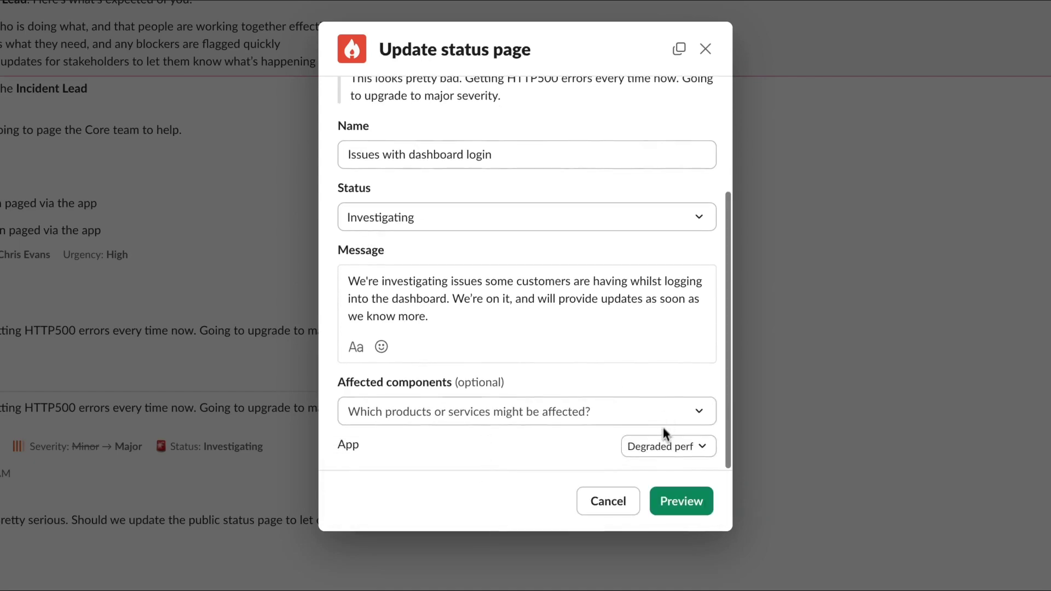
{"action": "left_click", "coordinate": [683, 502]}
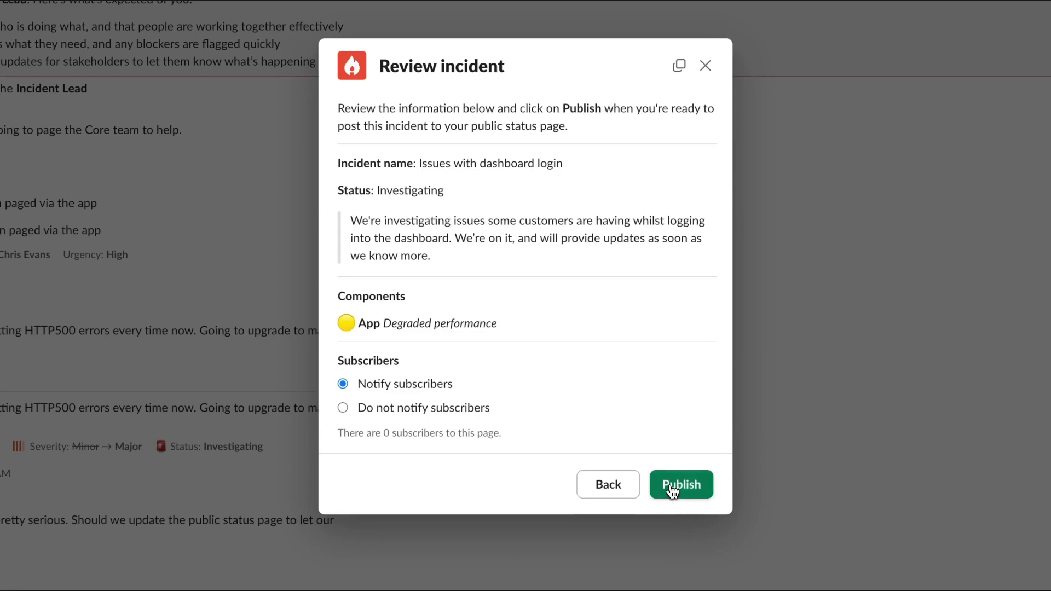
{"action": "left_click", "coordinate": [673, 490]}
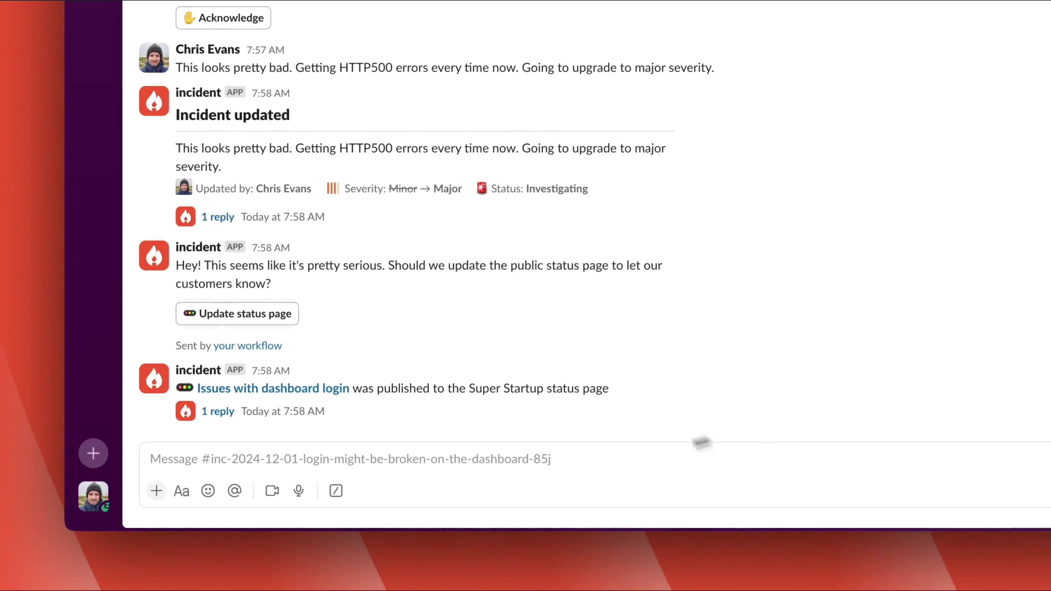
- Post a note about scaling out the overwhelmed authentication pods, then move the incident to Fixing at Major severity
{"action": "type", "text": "It looks like the our authentication pods are pretty overwhelmed right now. Not sure why, but I’m going to scale them out to distribute the load."}
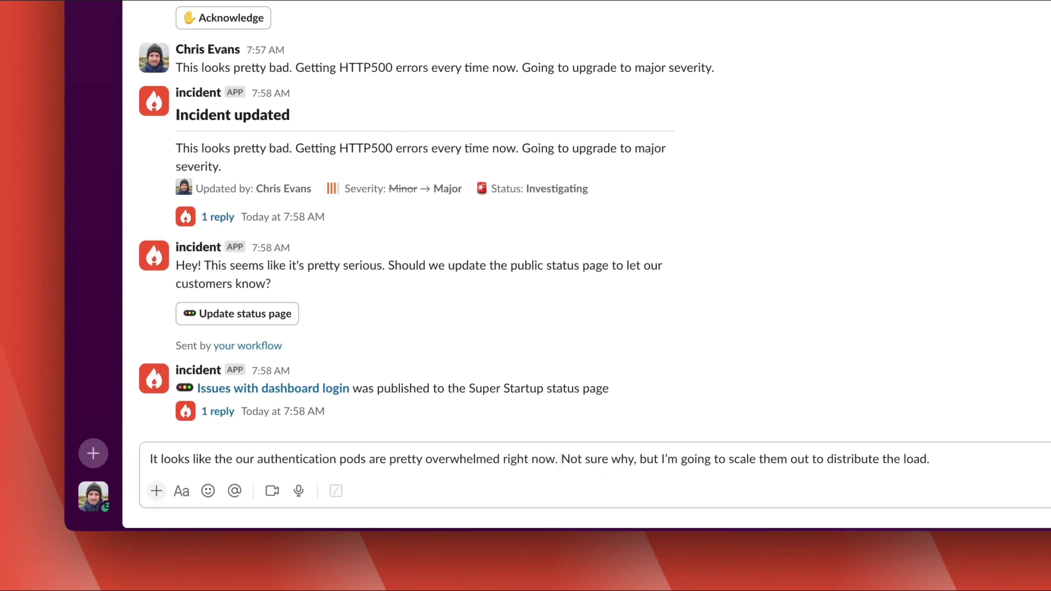
{"action": "key", "text": "Return"}
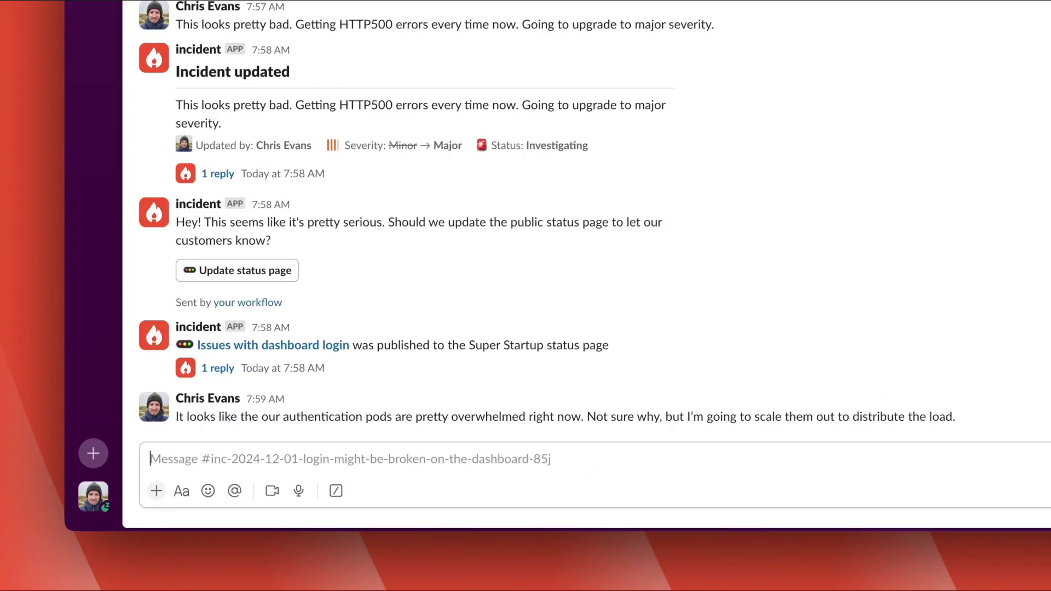
{"action": "type", "text": "/inc update"}
{"action": "key", "text": "Return"}
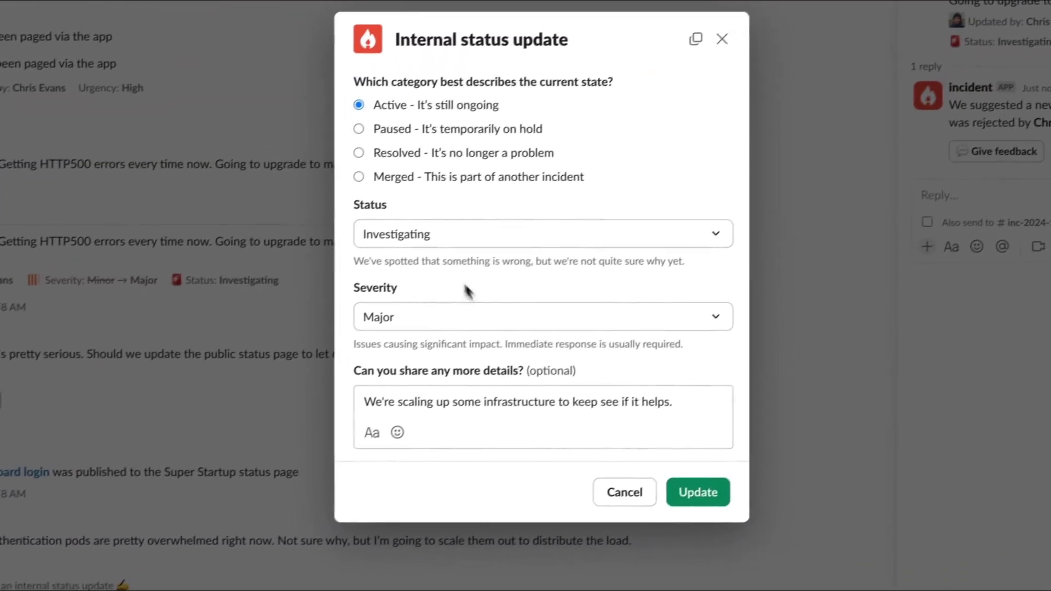
{"action": "left_click", "coordinate": [614, 248]}
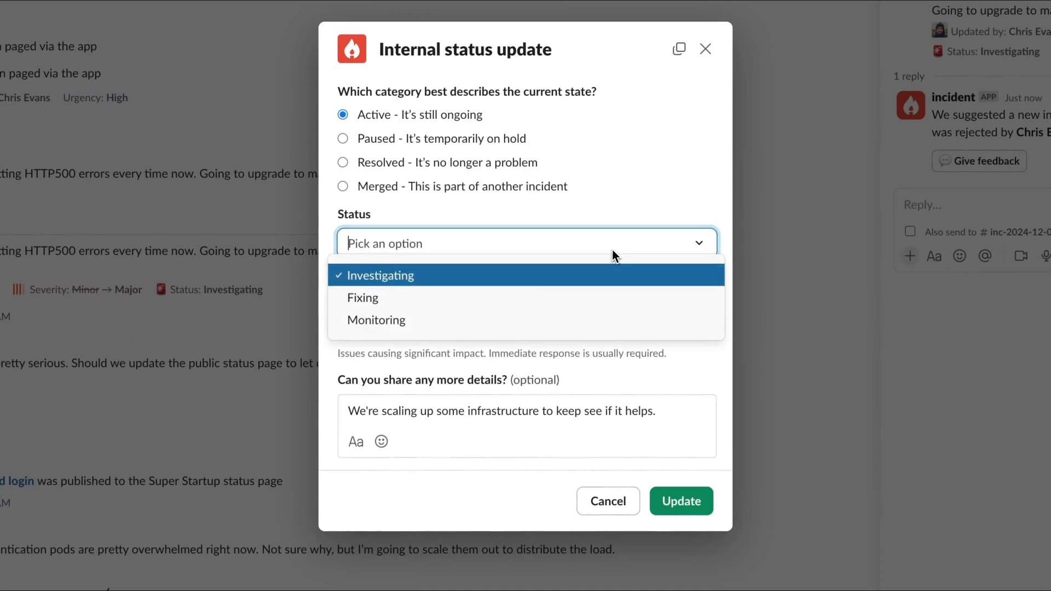
{"action": "left_click", "coordinate": [578, 290]}
{"action": "scroll", "coordinate": [659, 337], "scroll_direction": "down", "scroll_amount": 2}
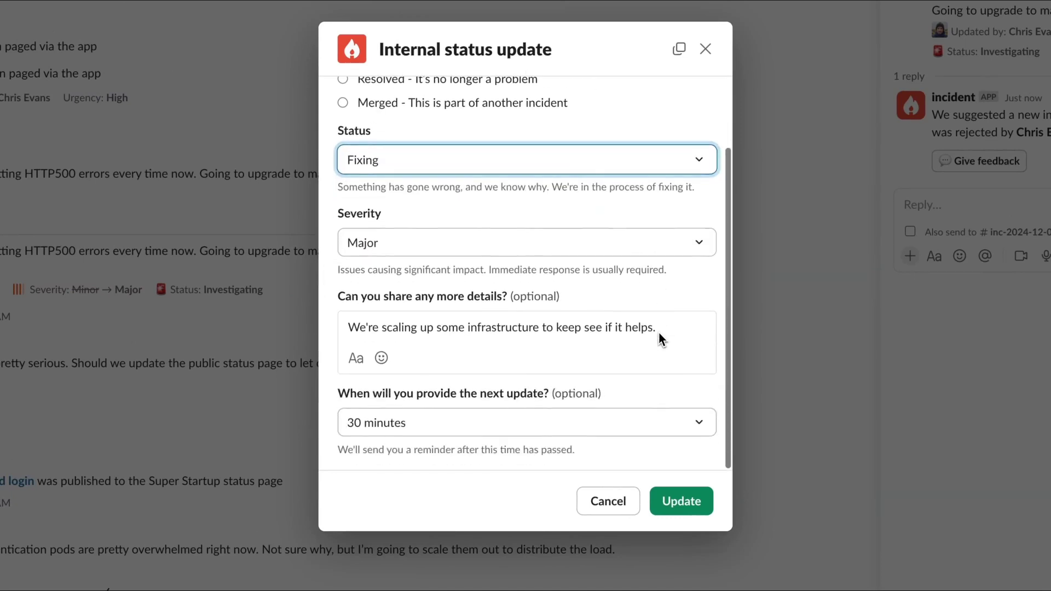
{"action": "left_click", "coordinate": [684, 502]}
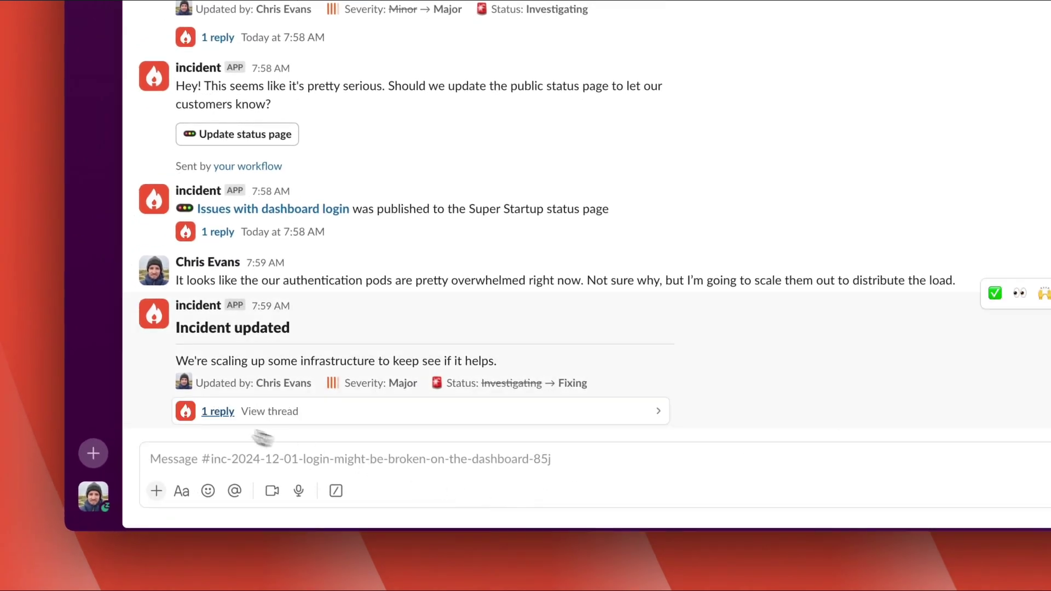
{"action": "left_click", "coordinate": [237, 426]}
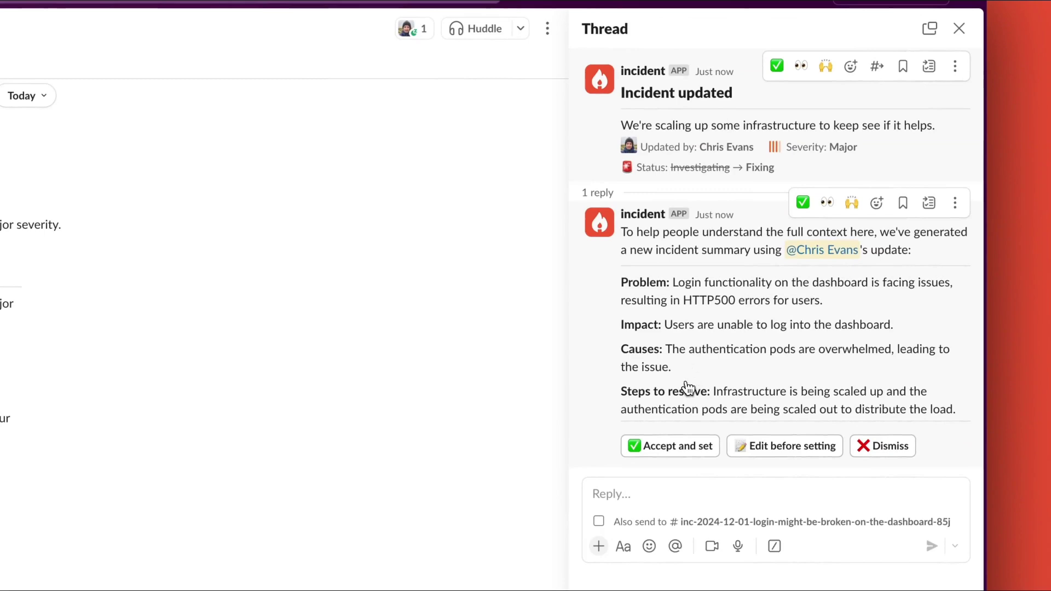
- Accept the suggested incident summary and post that login works again
{"action": "left_click", "coordinate": [667, 456]}
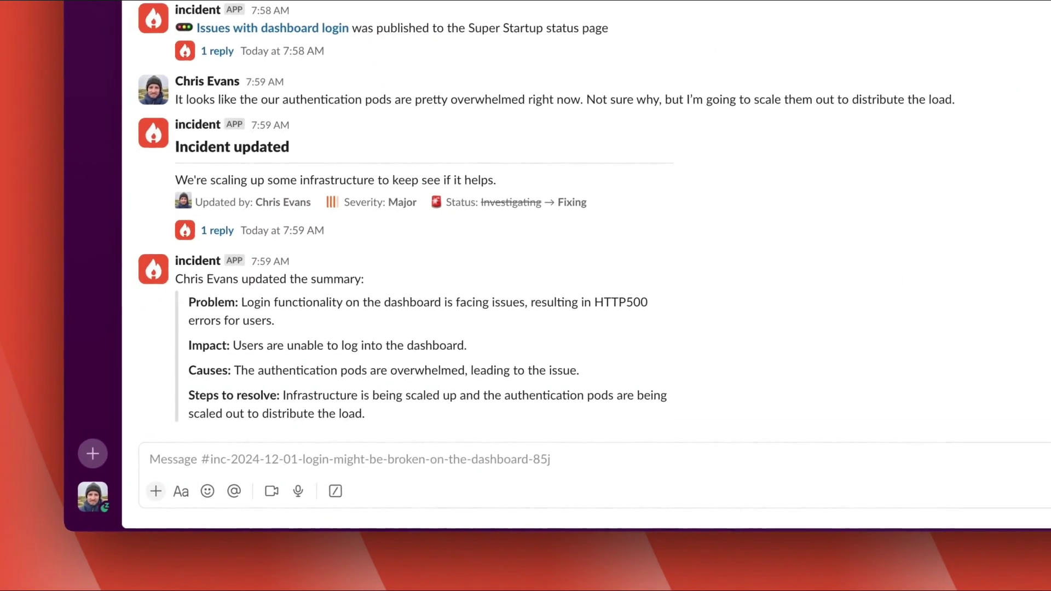
{"action": "type", "text": "Right, things looking much better after that. And it looks like I can login now."}
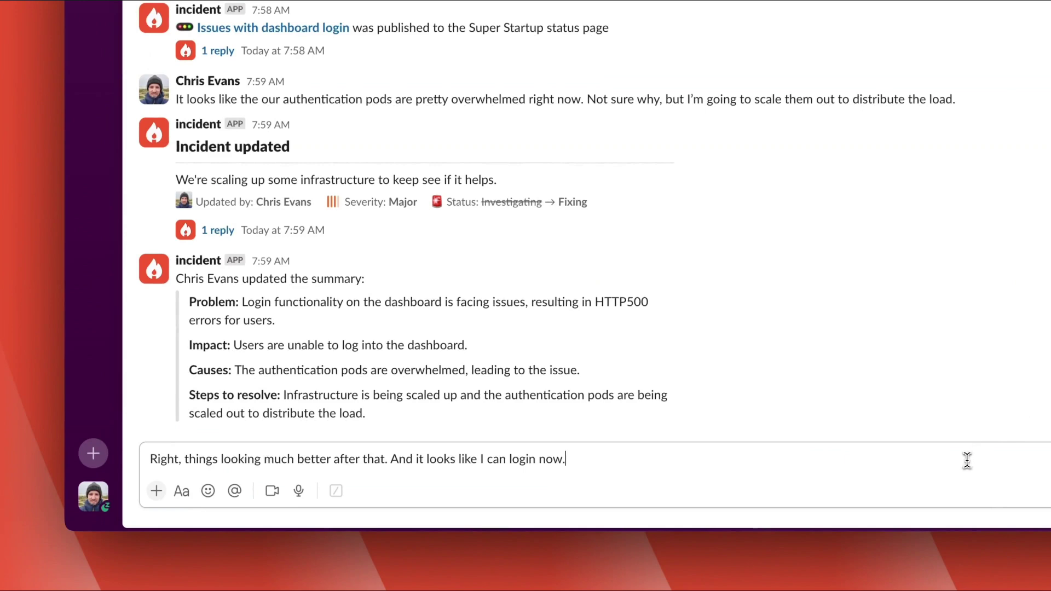
{"action": "key", "text": "Return"}
- Post a channel message proposing to close the incident
{"action": "type", "text": "Let's close this out for"}
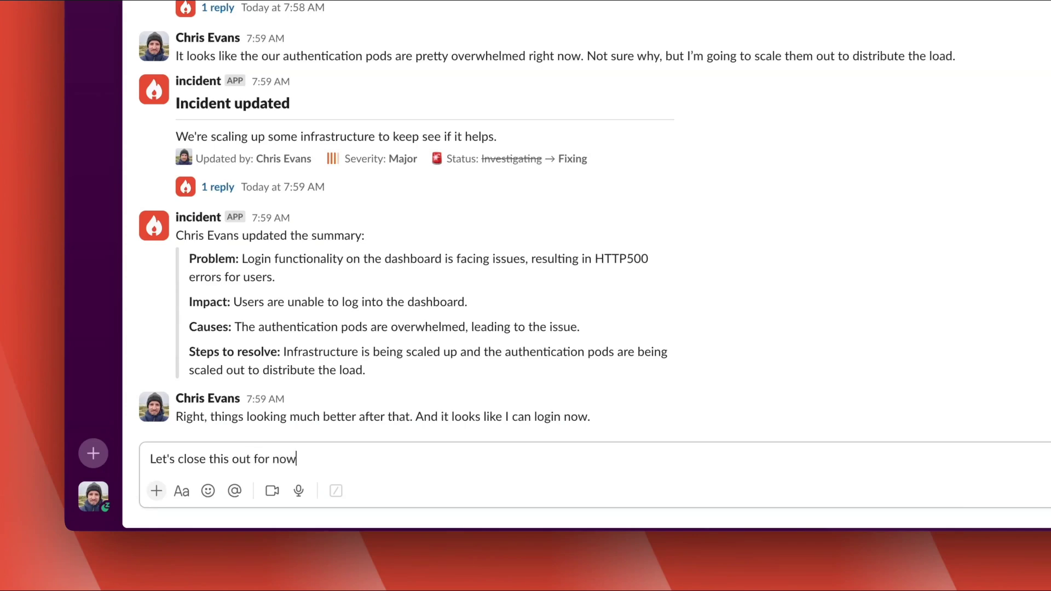
{"action": "key", "text": "Return"}
{"action": "type", "text": "/inc close"}
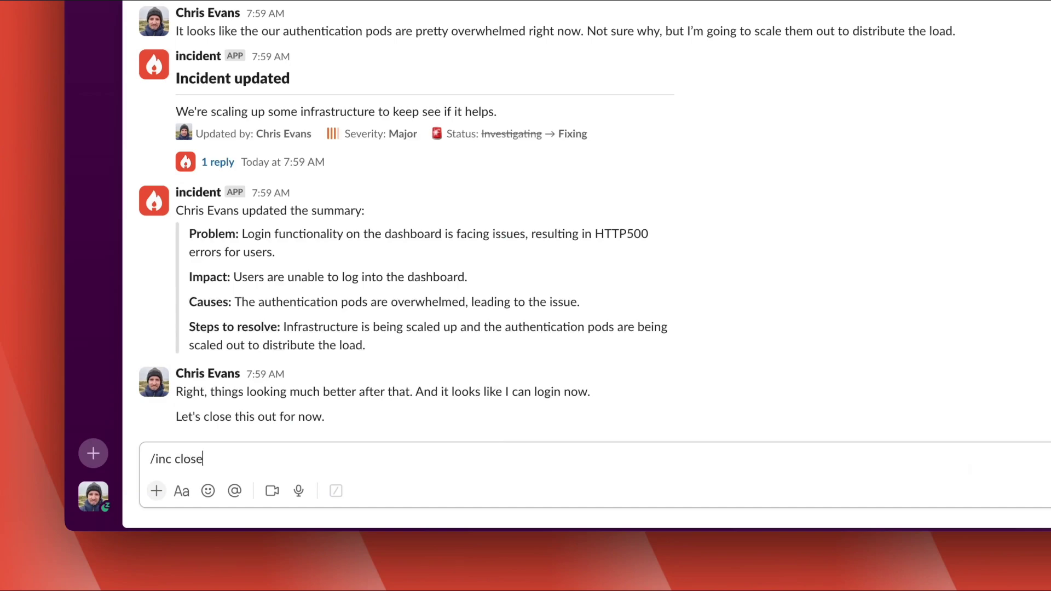
- Close the incident via /inc close with a freshly generated summary, starting the post-incident flow
{"action": "key", "text": "Return"}
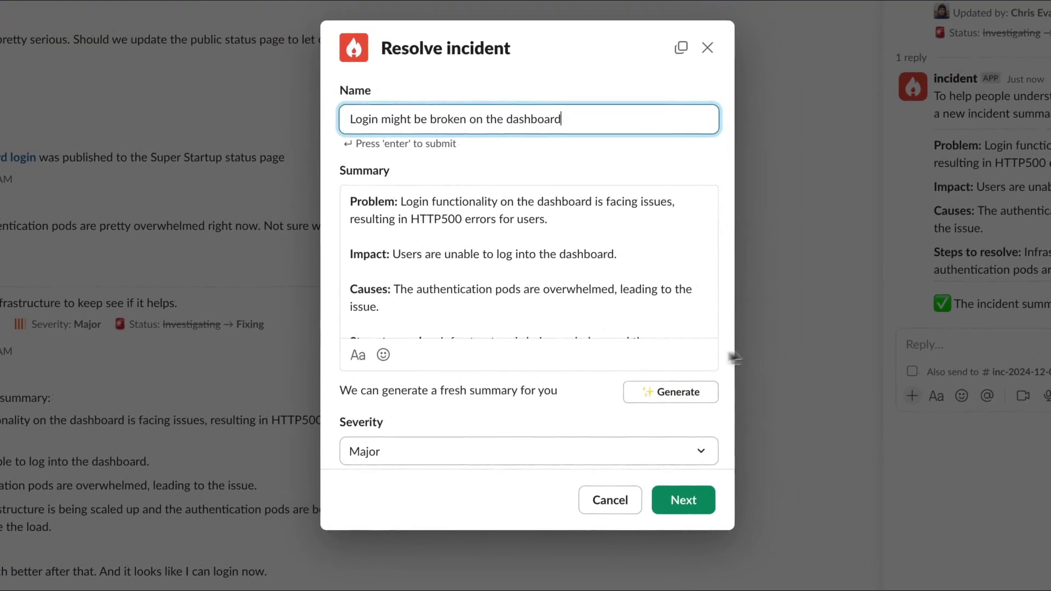
{"action": "left_click", "coordinate": [667, 393]}
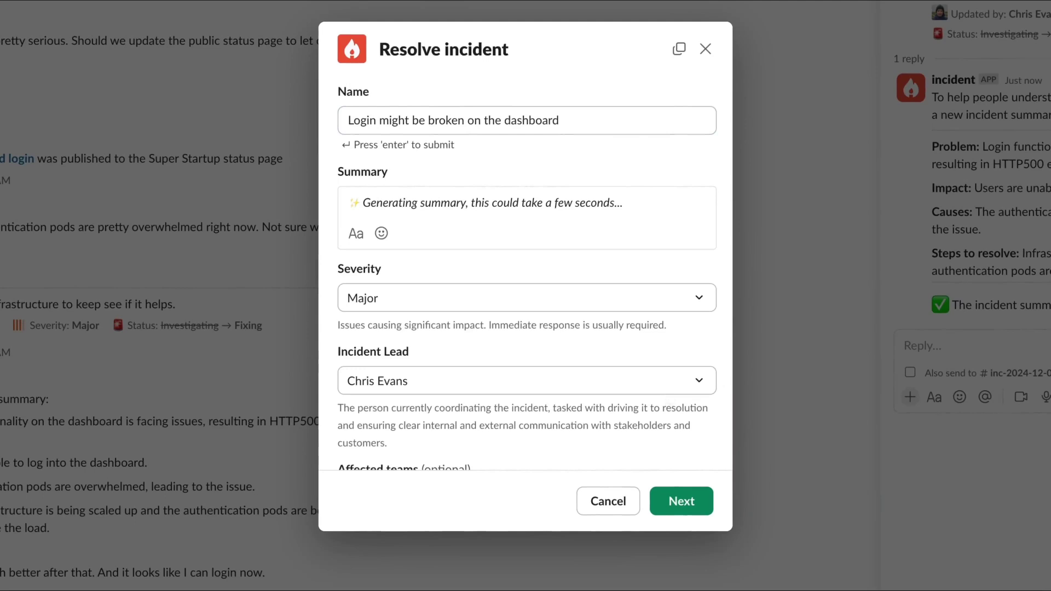
{"action": "scroll", "coordinate": [665, 393], "scroll_direction": "down", "scroll_amount": 3}
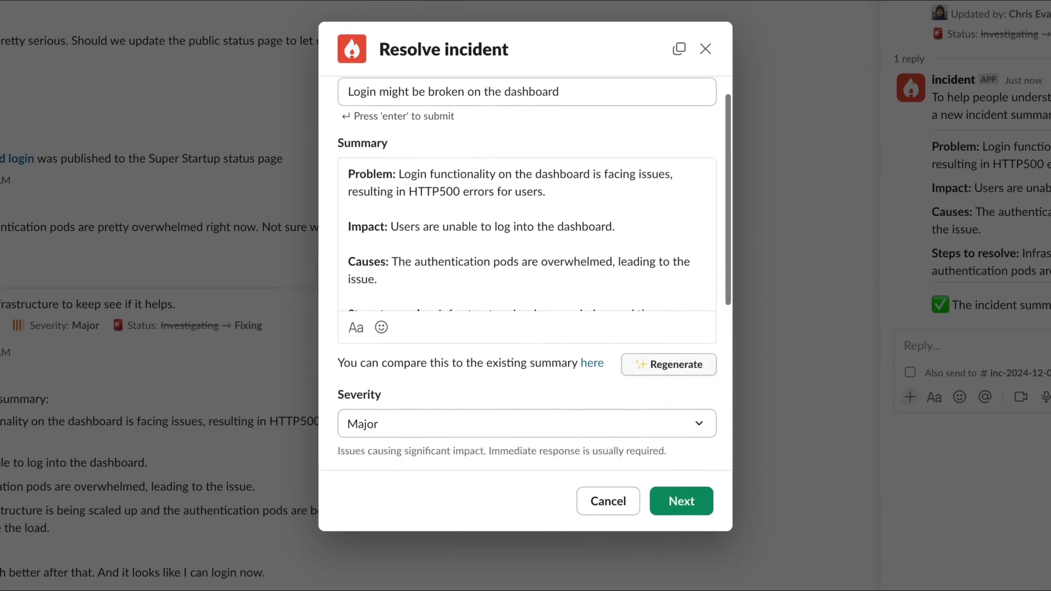
{"action": "scroll", "coordinate": [665, 393], "scroll_direction": "down", "scroll_amount": 5}
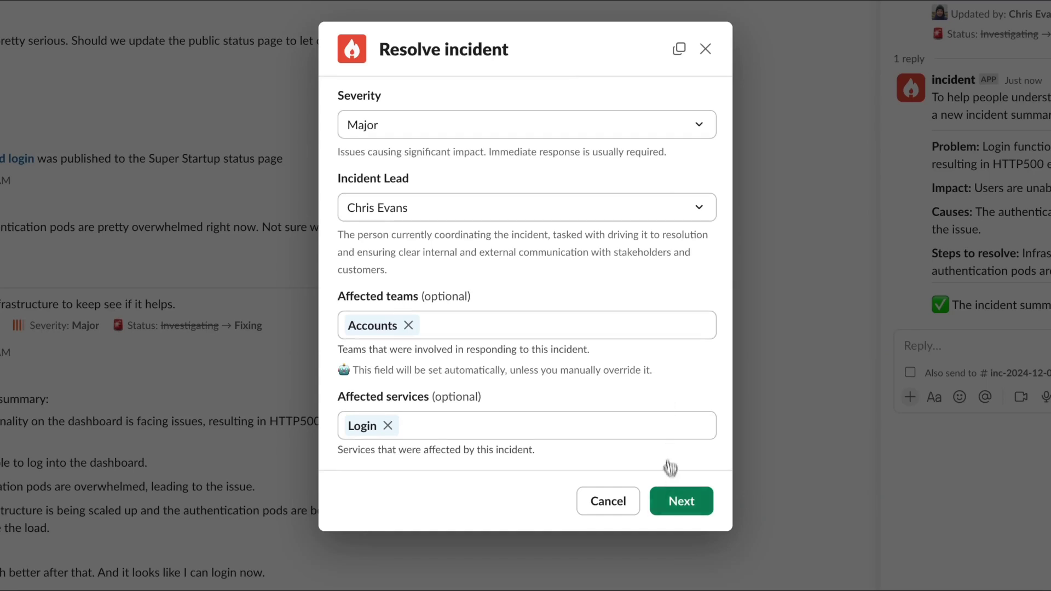
{"action": "left_click", "coordinate": [677, 501]}
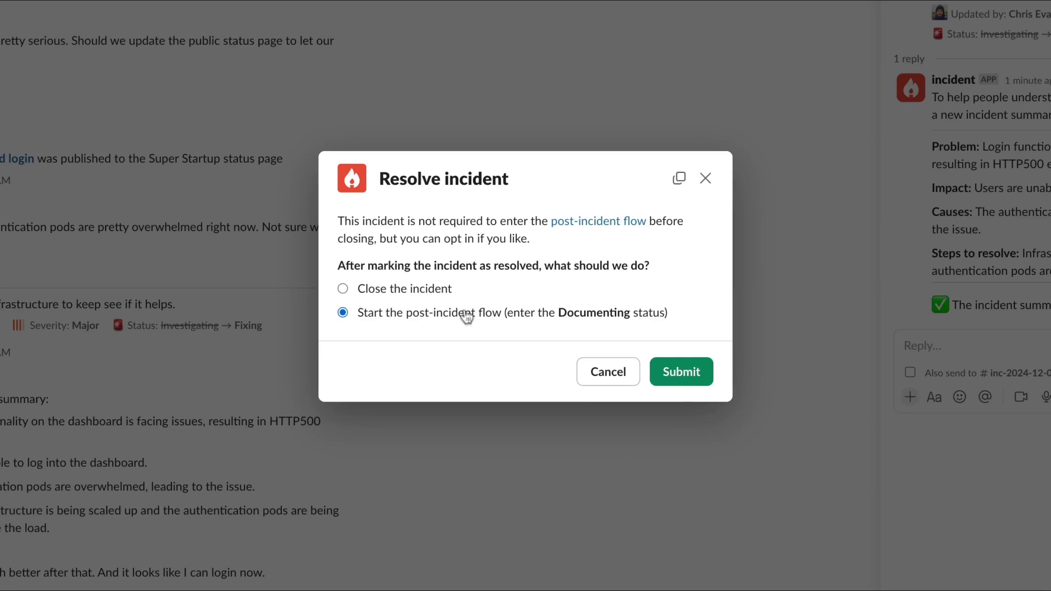
{"action": "left_click", "coordinate": [682, 372]}
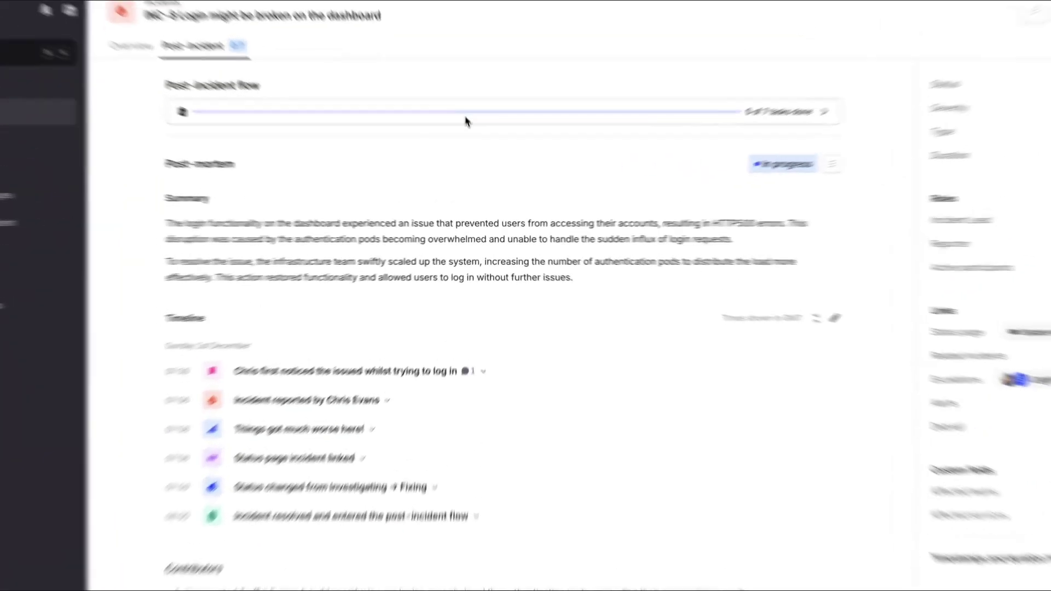
- Expand the post-incident flow and review the debrief, post-mortem, timestamps and timeline tasks
{"action": "left_click", "coordinate": [475, 157]}
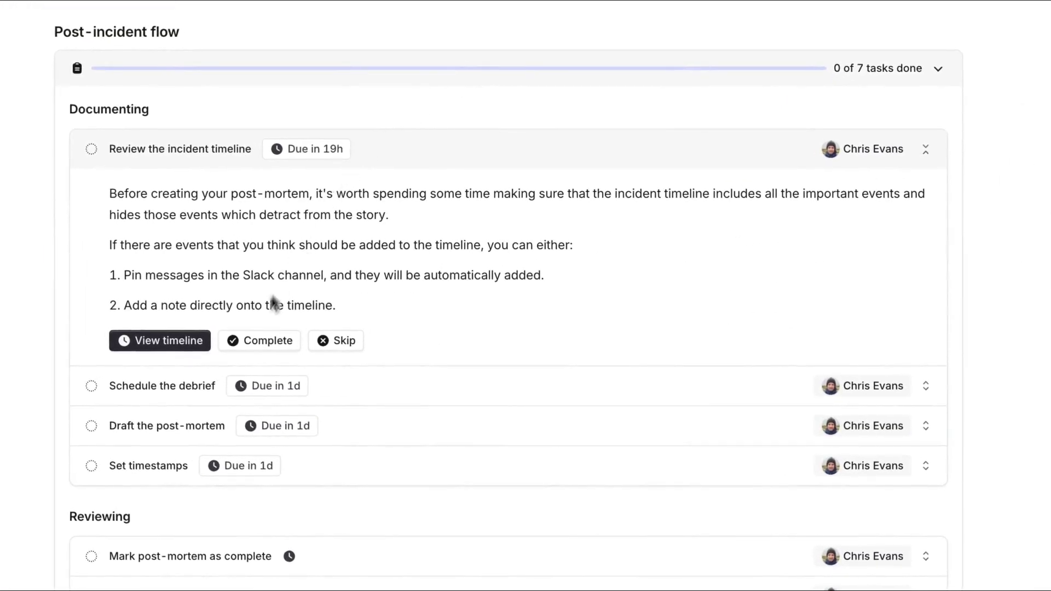
{"action": "left_click", "coordinate": [213, 379]}
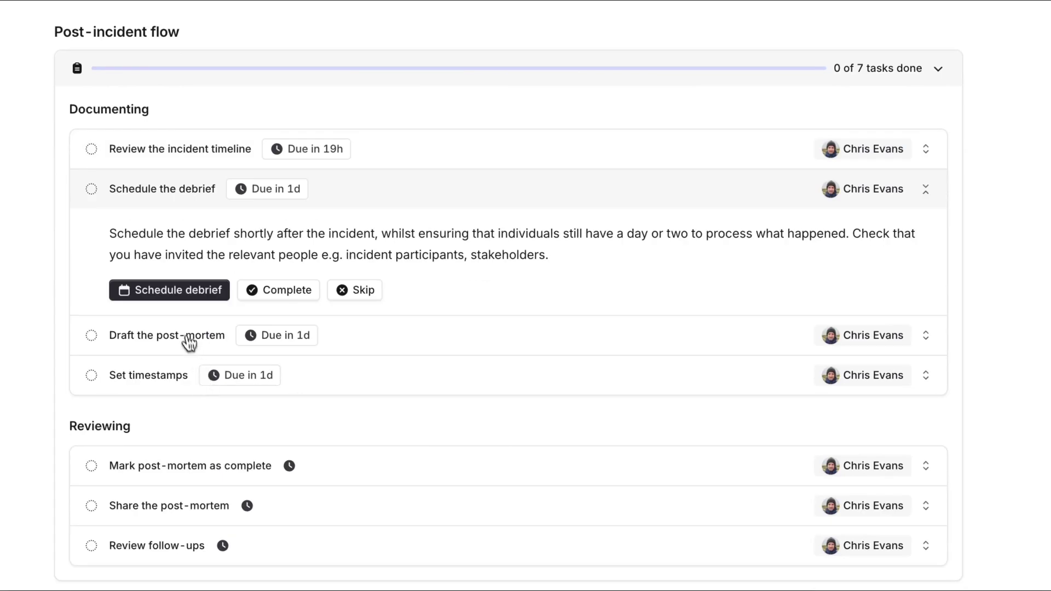
{"action": "left_click", "coordinate": [190, 346]}
{"action": "left_click", "coordinate": [175, 392]}
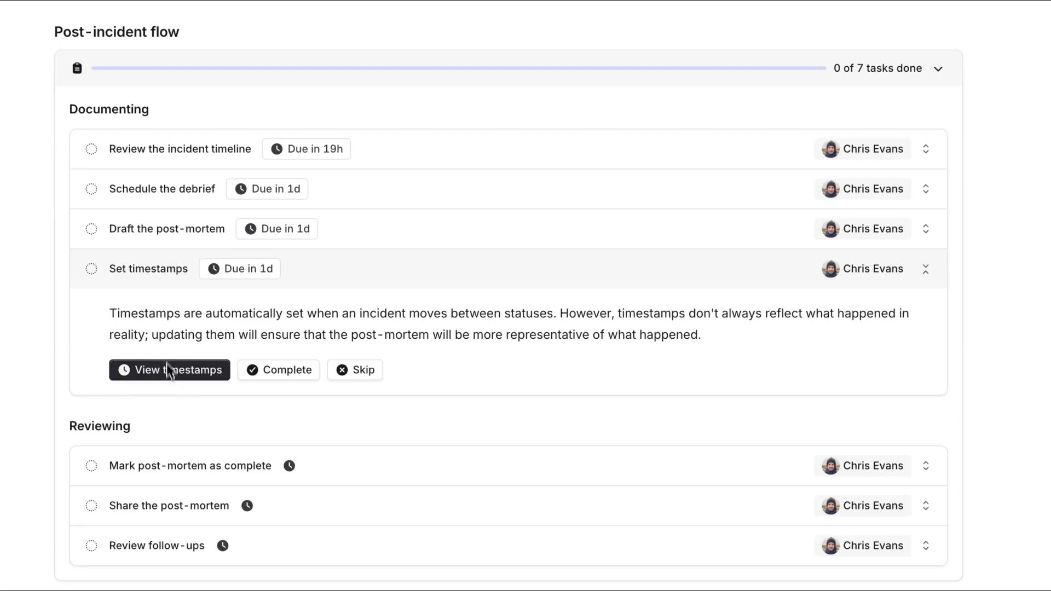
{"action": "left_click", "coordinate": [156, 164]}
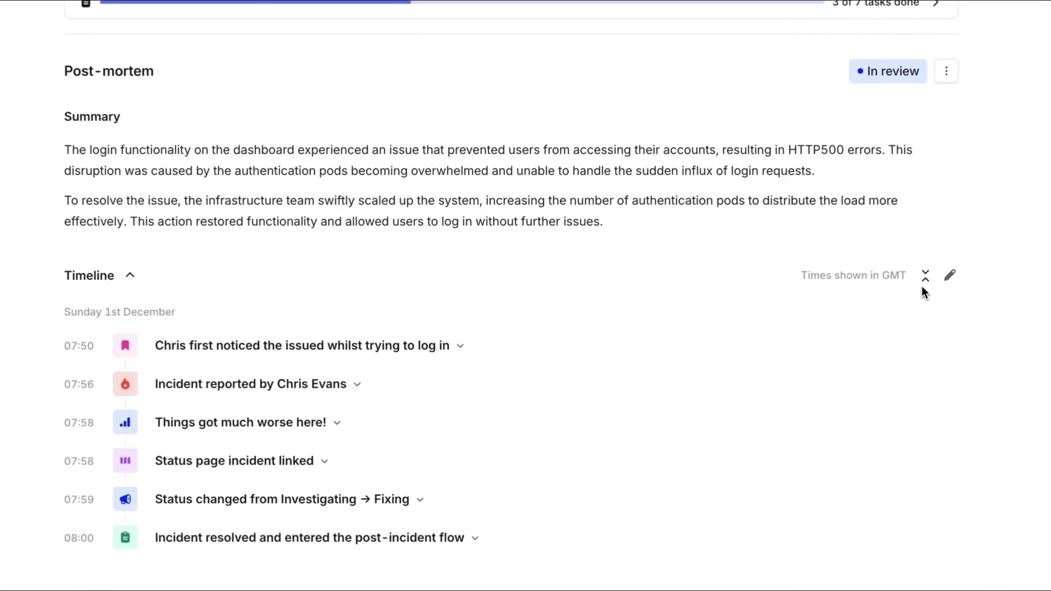
- Comment 'How did you first see this?' on the 07:50 timeline entry
{"action": "left_click", "coordinate": [702, 293]}
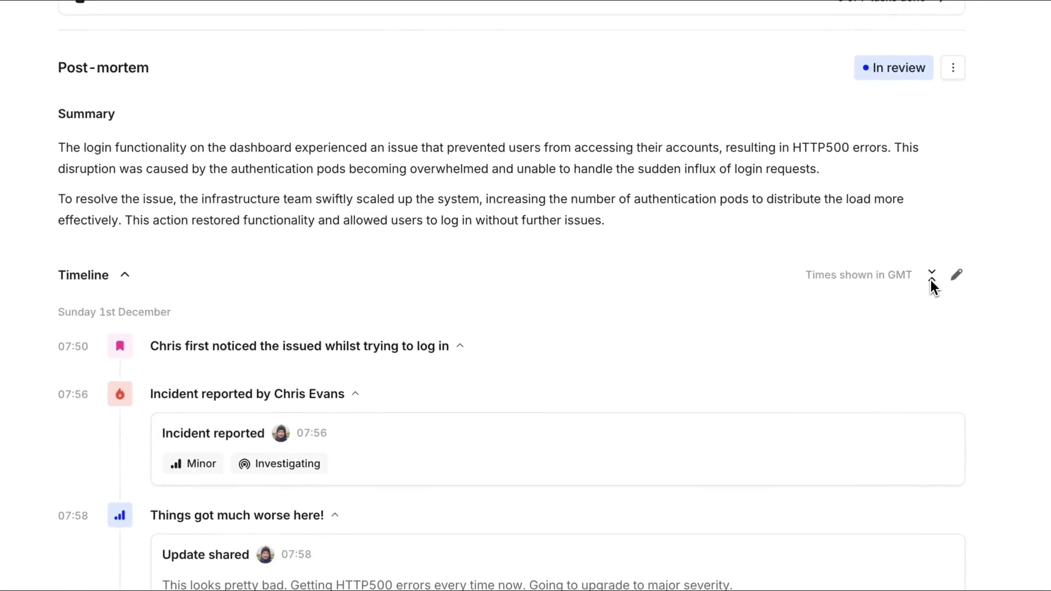
{"action": "scroll", "coordinate": [905, 305], "scroll_direction": "down", "scroll_amount": 4}
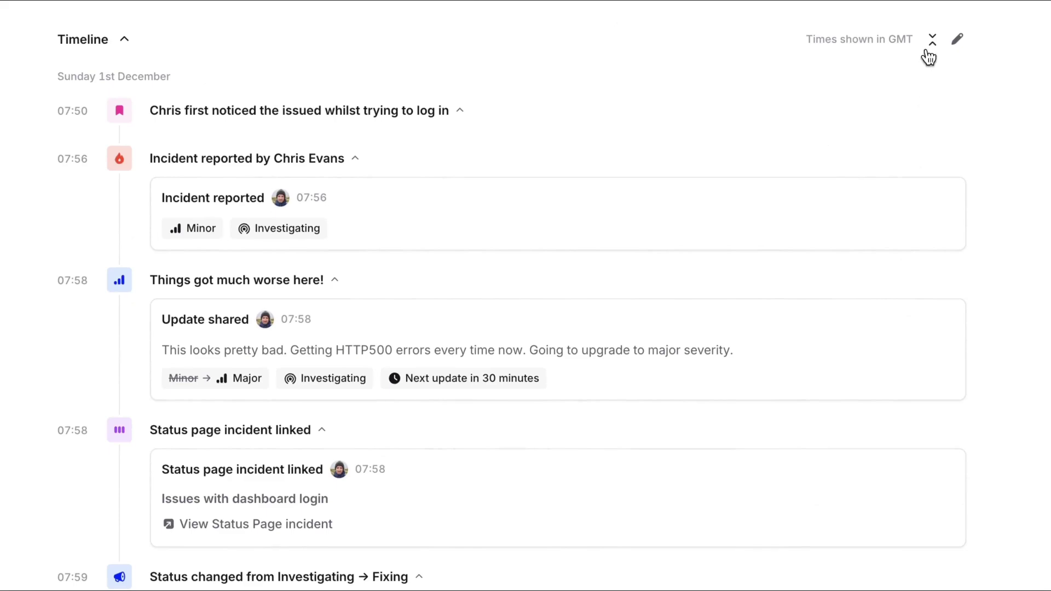
{"action": "left_click", "coordinate": [932, 39]}
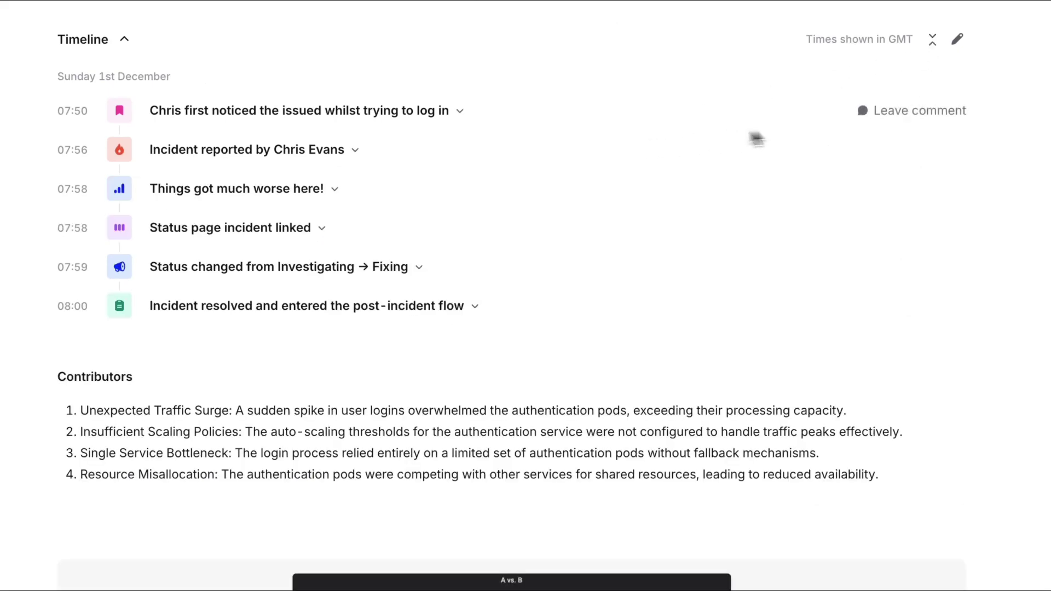
{"action": "left_click", "coordinate": [883, 116]}
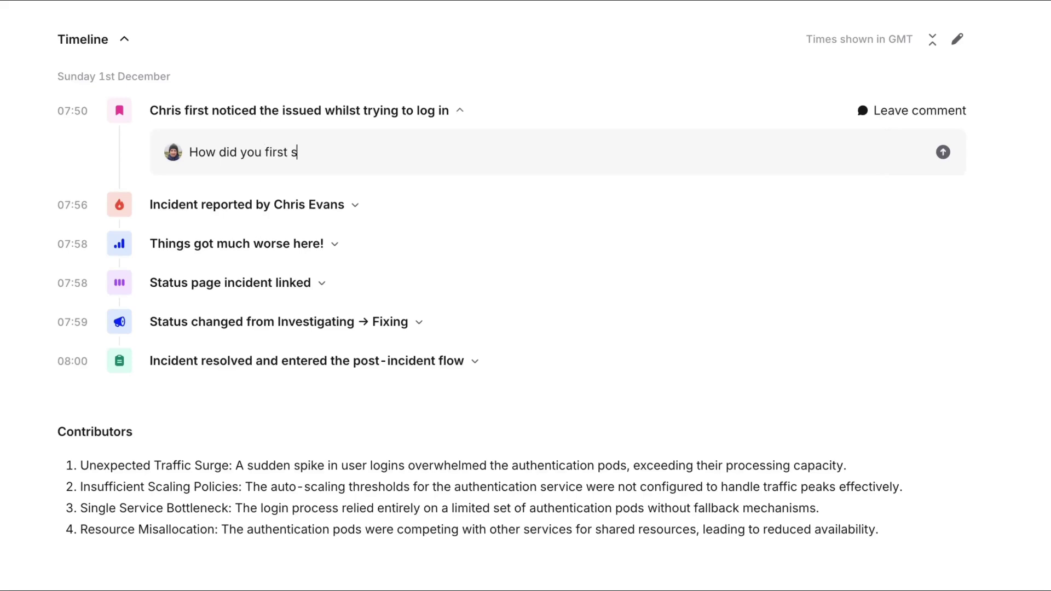
{"action": "key", "text": "Return"}
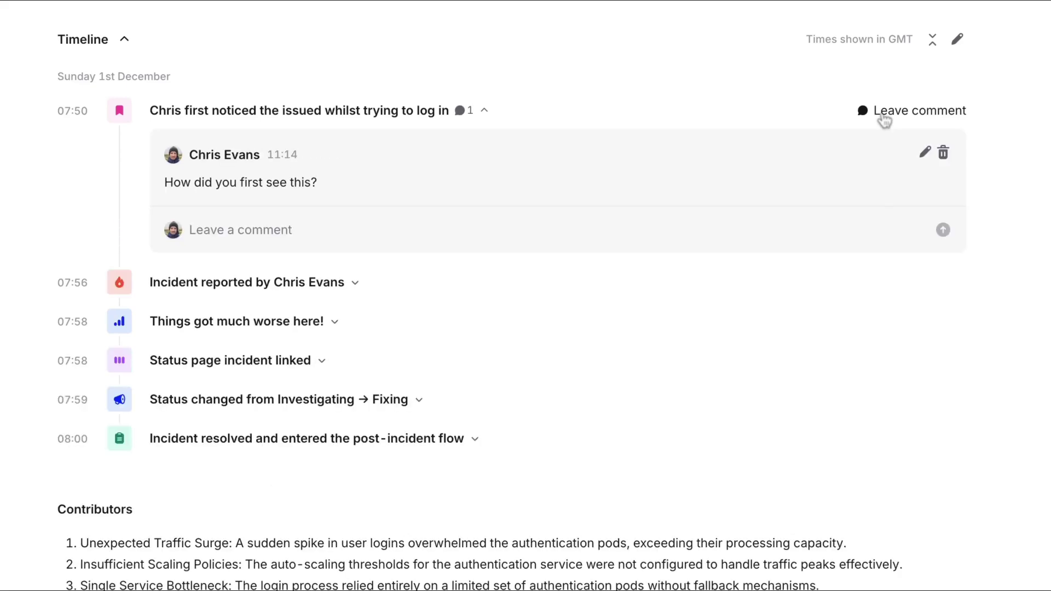
{"action": "scroll", "coordinate": [502, 298], "scroll_direction": "down", "scroll_amount": 2}
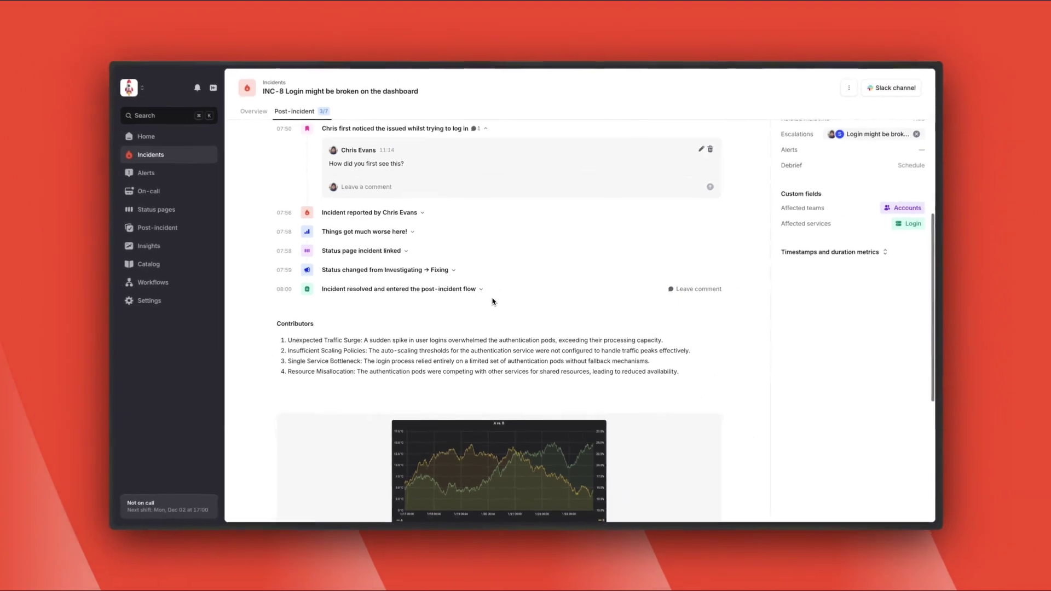
{"action": "scroll", "coordinate": [499, 298], "scroll_direction": "down", "scroll_amount": 3}
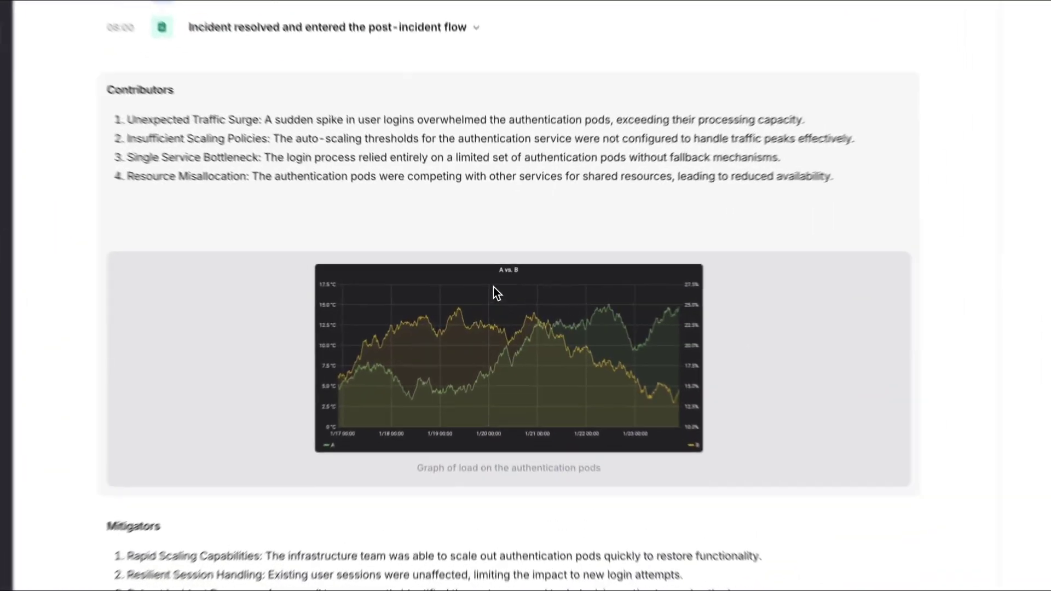
- Add and save a fifth contributor, Monitoring Gaps, about late alerting on pod utilization
{"action": "left_click", "coordinate": [496, 300]}
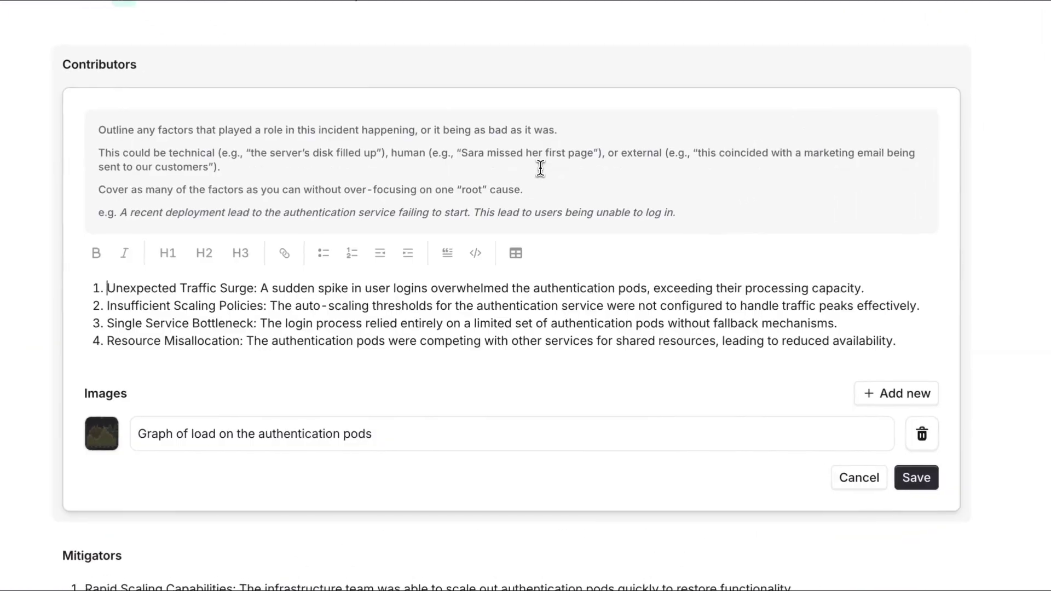
{"action": "key", "text": "Return"}
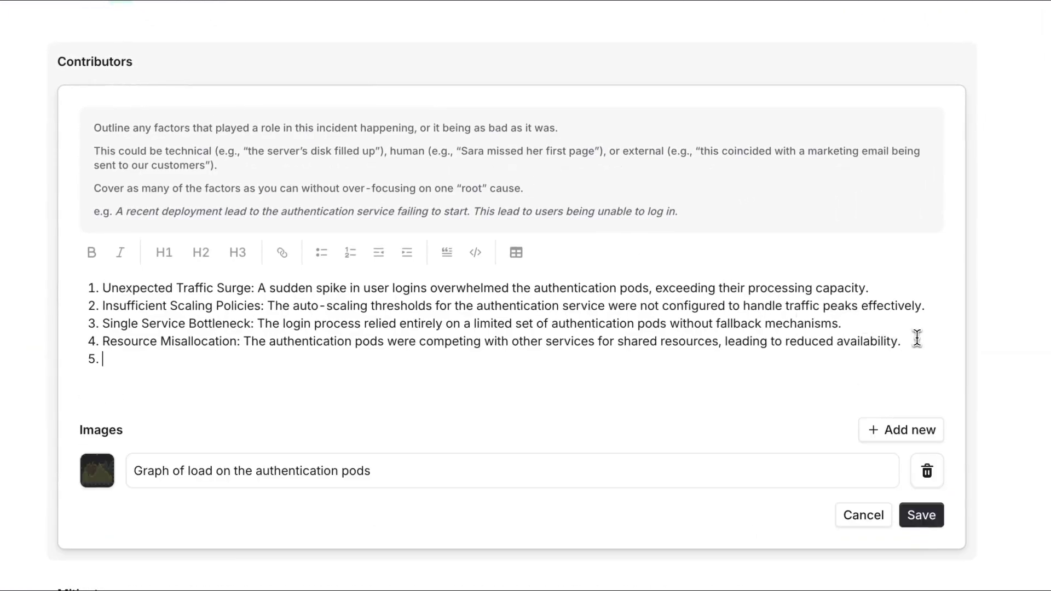
{"action": "type", "text": "Monitoring Gaps: The alerting system did not signal increased pod resource utilization until after failures occurred."}
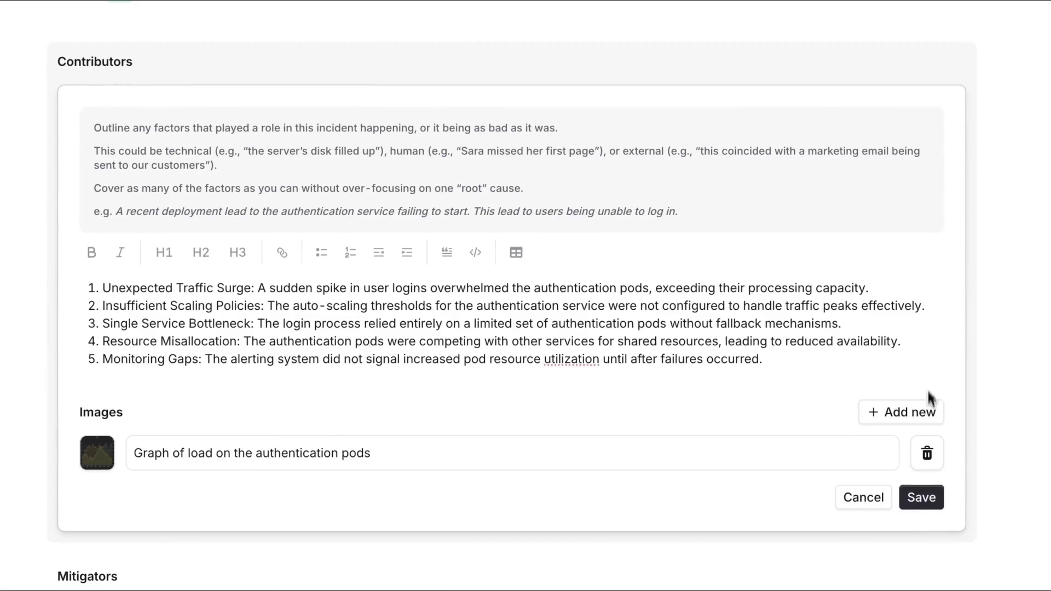
{"action": "left_click", "coordinate": [921, 496]}
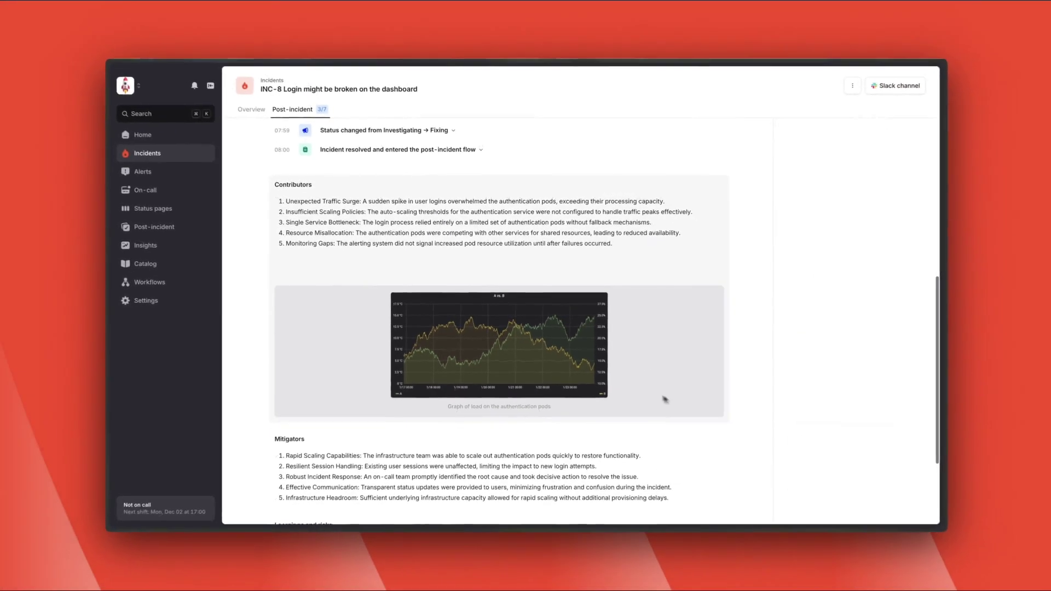
{"action": "scroll", "coordinate": [642, 394], "scroll_direction": "down", "scroll_amount": 3}
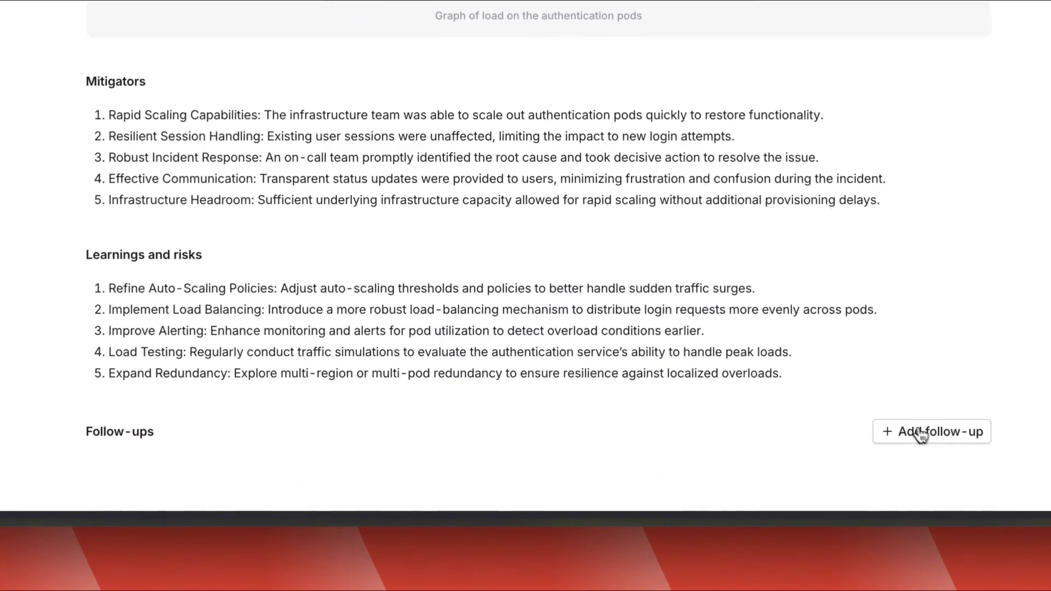
{"action": "left_click", "coordinate": [931, 434]}
- Create the low-priority follow-up 'Investigate our high CPU alerts'
{"action": "type", "text": "Investigate our high CPU alerts"}
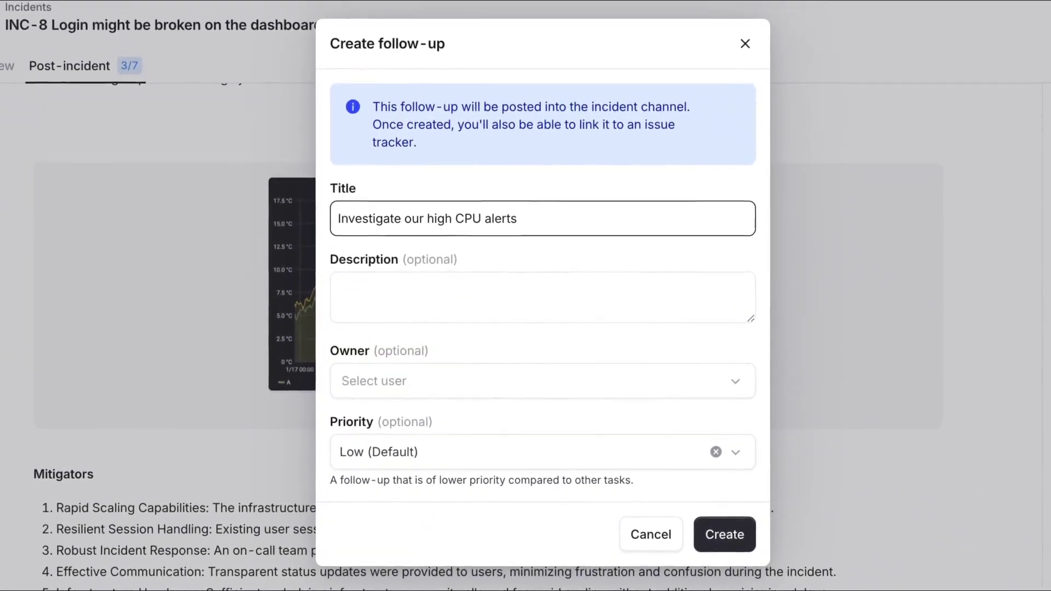
{"action": "left_click", "coordinate": [724, 535]}
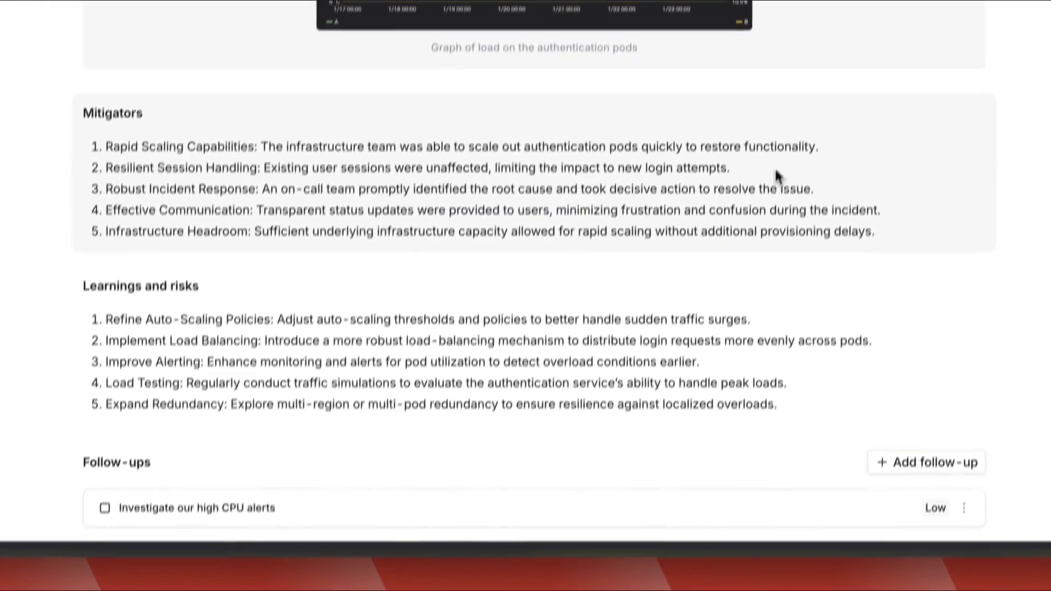
{"action": "scroll", "coordinate": [958, 230], "scroll_direction": "down", "scroll_amount": 1}
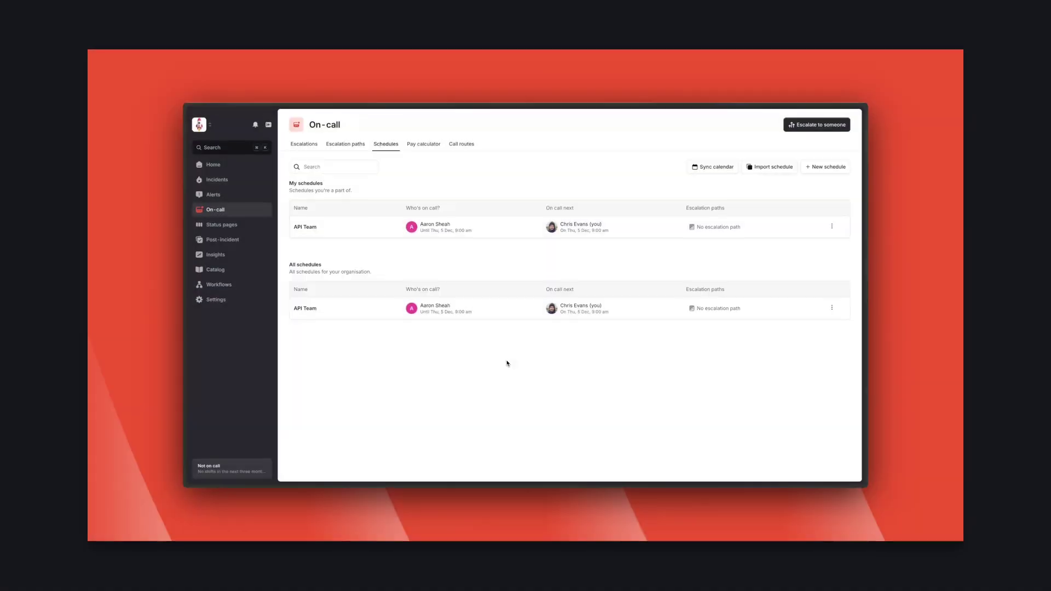
- Start a new on-call schedule named 'Core team'
{"action": "left_click", "coordinate": [827, 168]}
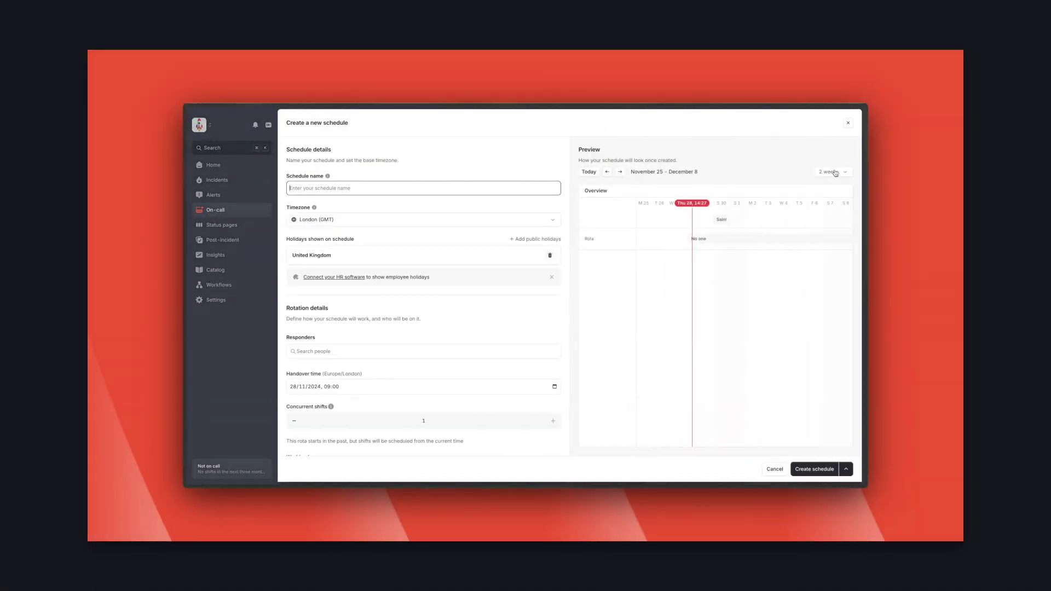
{"action": "left_click", "coordinate": [523, 188]}
{"action": "type", "text": "Core team"}
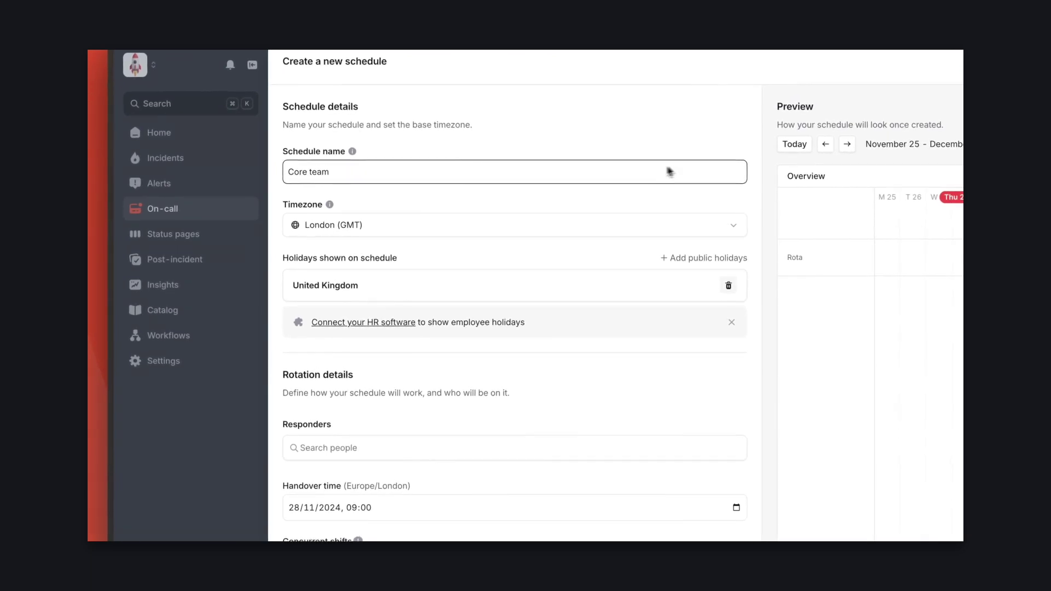
- Add United States public holidays alongside the United Kingdom ones
{"action": "left_click", "coordinate": [684, 259]}
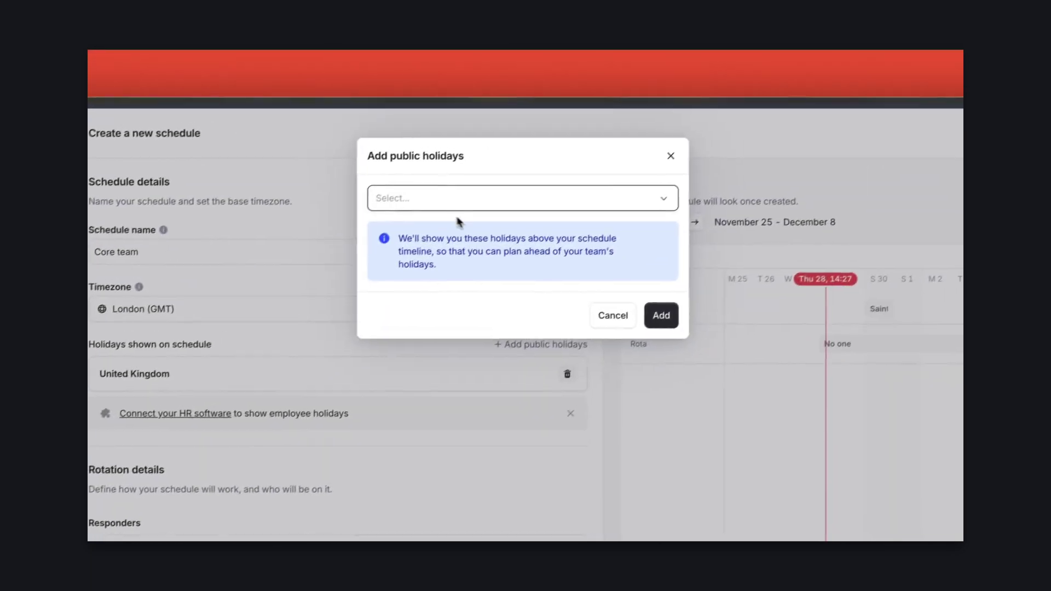
{"action": "left_click", "coordinate": [431, 204]}
{"action": "type", "text": "unit"}
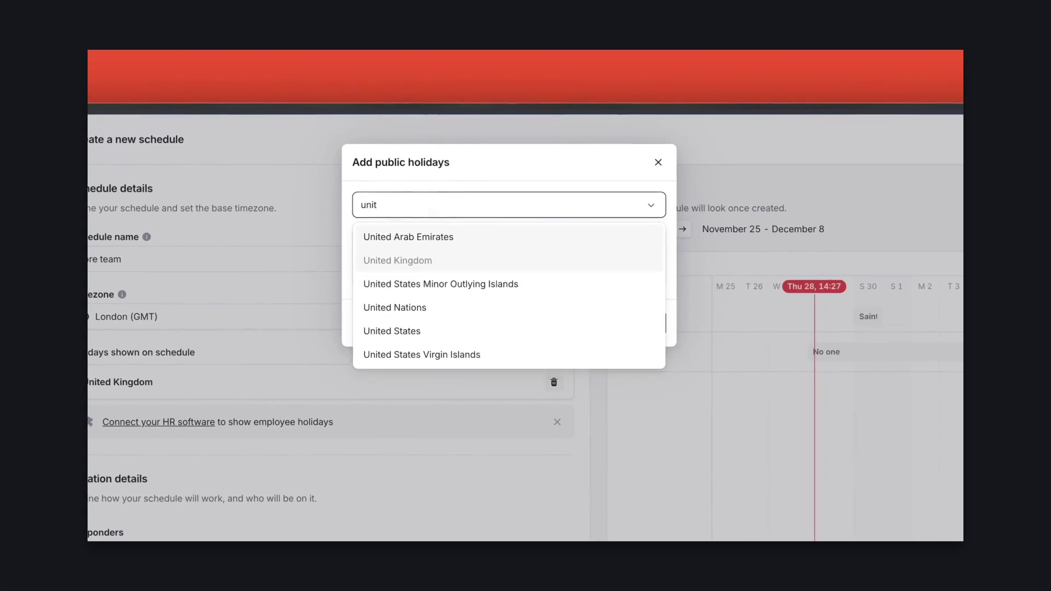
{"action": "left_click", "coordinate": [408, 330]}
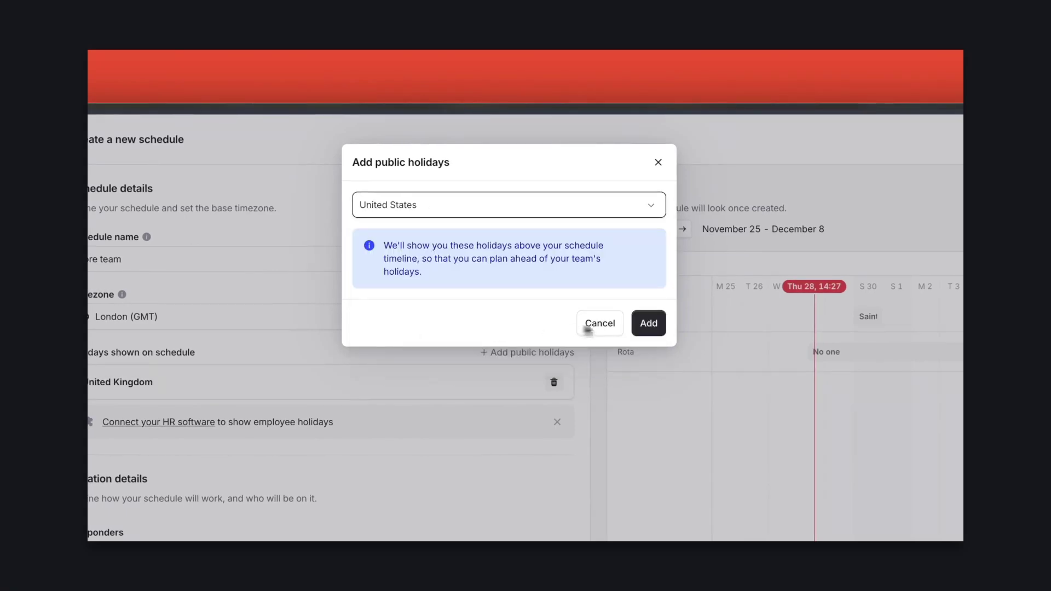
{"action": "left_click", "coordinate": [649, 323]}
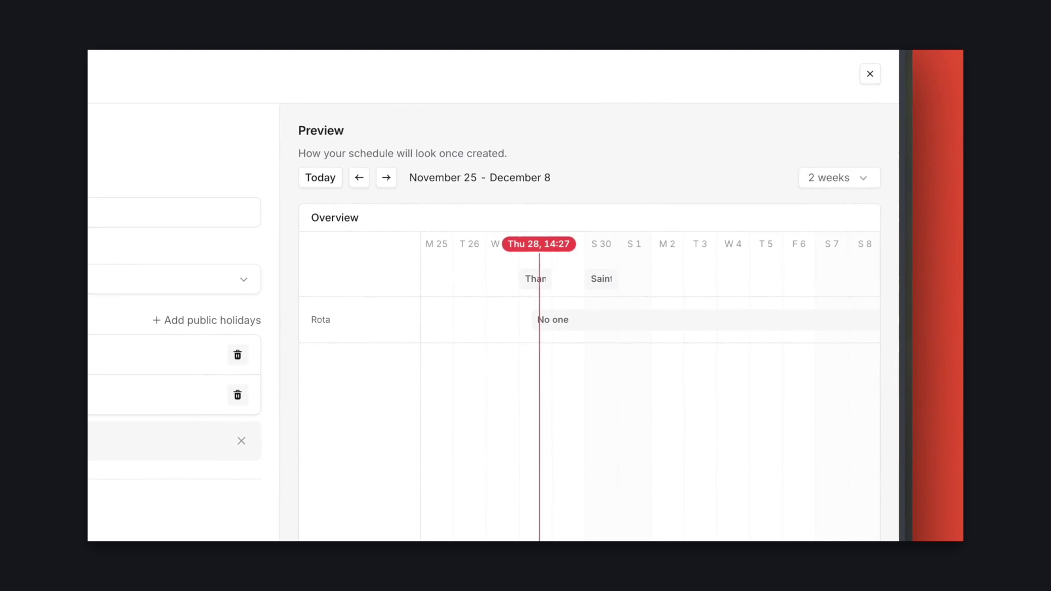
{"action": "mouse_move", "coordinate": [535, 283]}
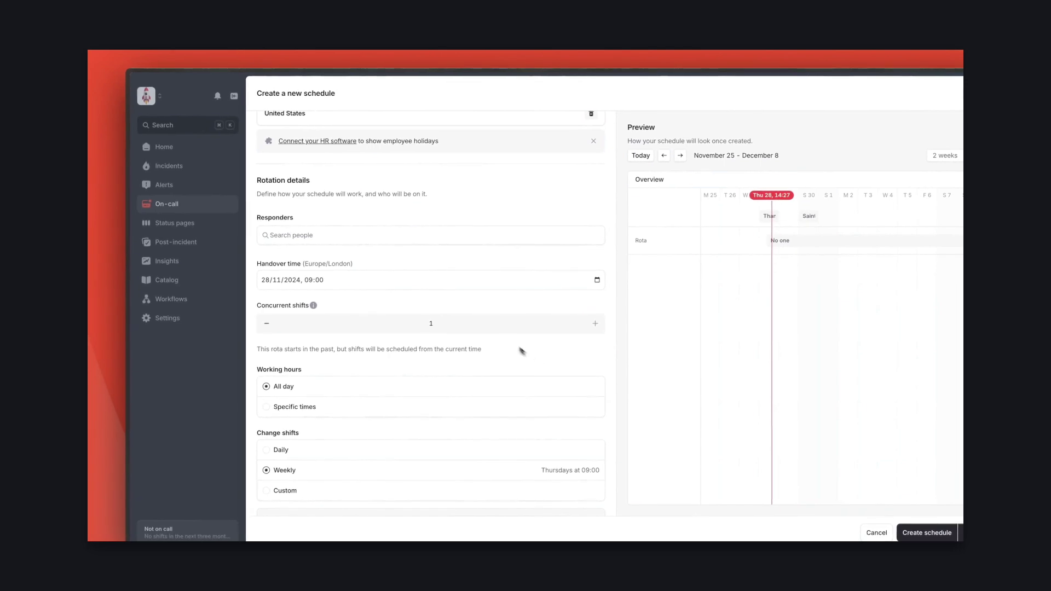
{"action": "left_click", "coordinate": [350, 235]}
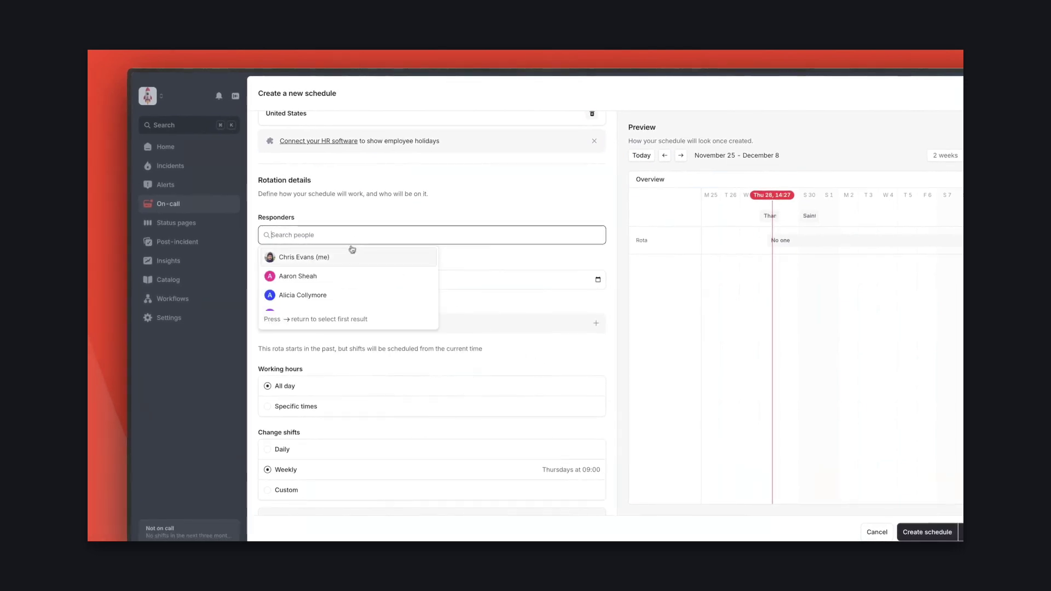
- Add four responders to the Core team rota
{"action": "left_click", "coordinate": [351, 254]}
{"action": "scroll", "coordinate": [352, 285], "scroll_direction": "down", "scroll_amount": 3}
{"action": "left_click", "coordinate": [349, 266]}
{"action": "left_click", "coordinate": [348, 282]}
{"action": "left_click", "coordinate": [350, 295]}
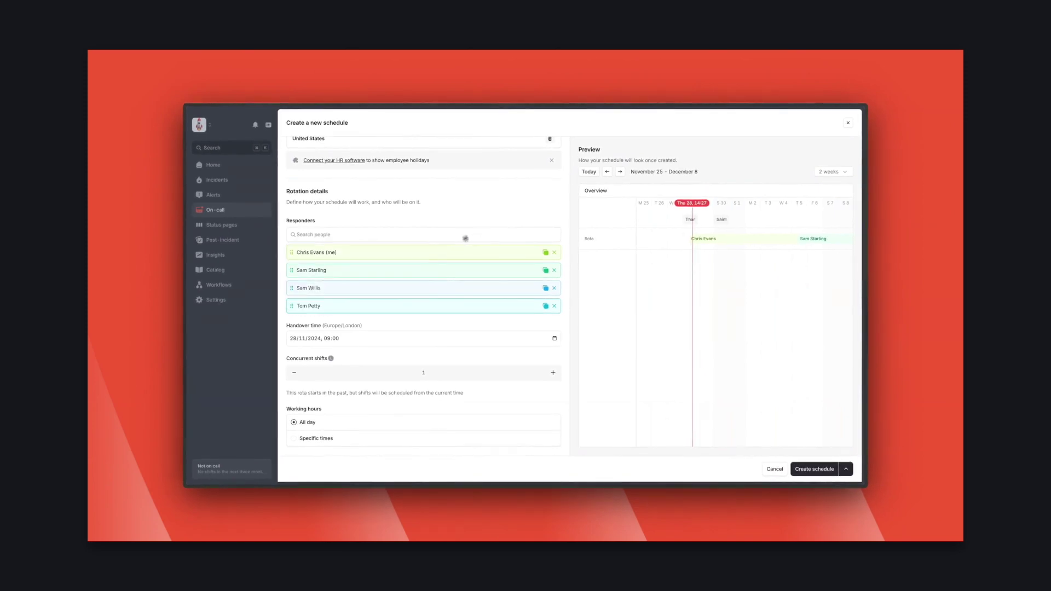
{"action": "scroll", "coordinate": [485, 353], "scroll_direction": "down", "scroll_amount": 3}
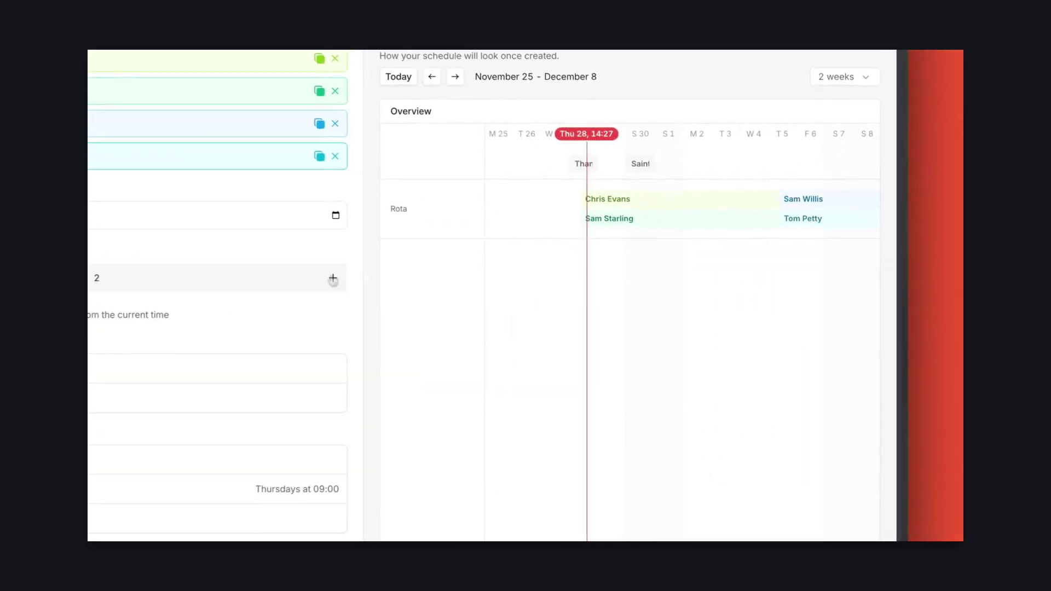
- Preview the rota weeks ahead, keep All day working hours, and create the schedule
{"action": "left_click", "coordinate": [448, 73]}
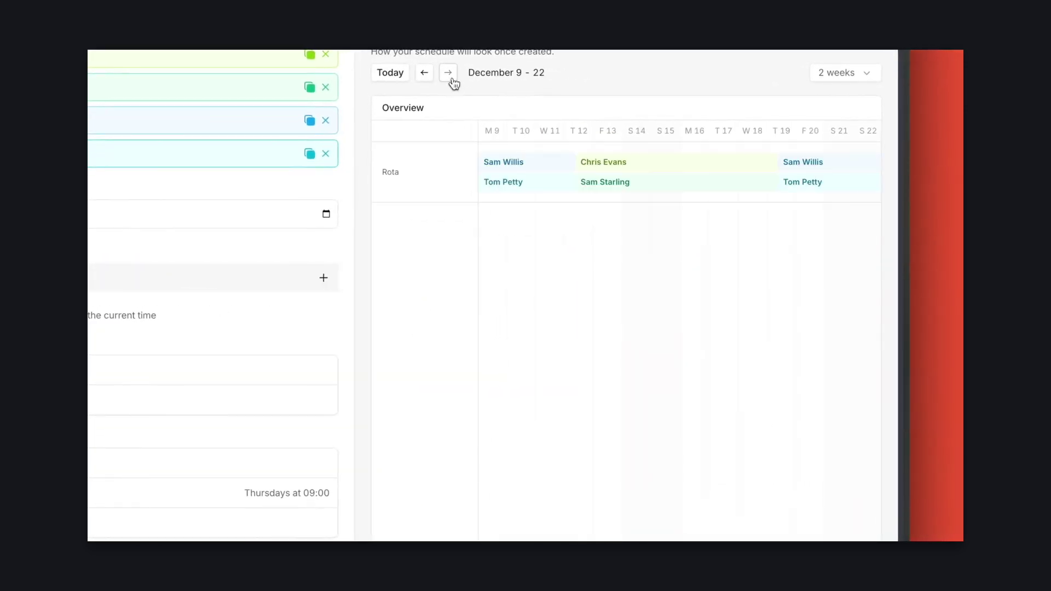
{"action": "left_click", "coordinate": [449, 74]}
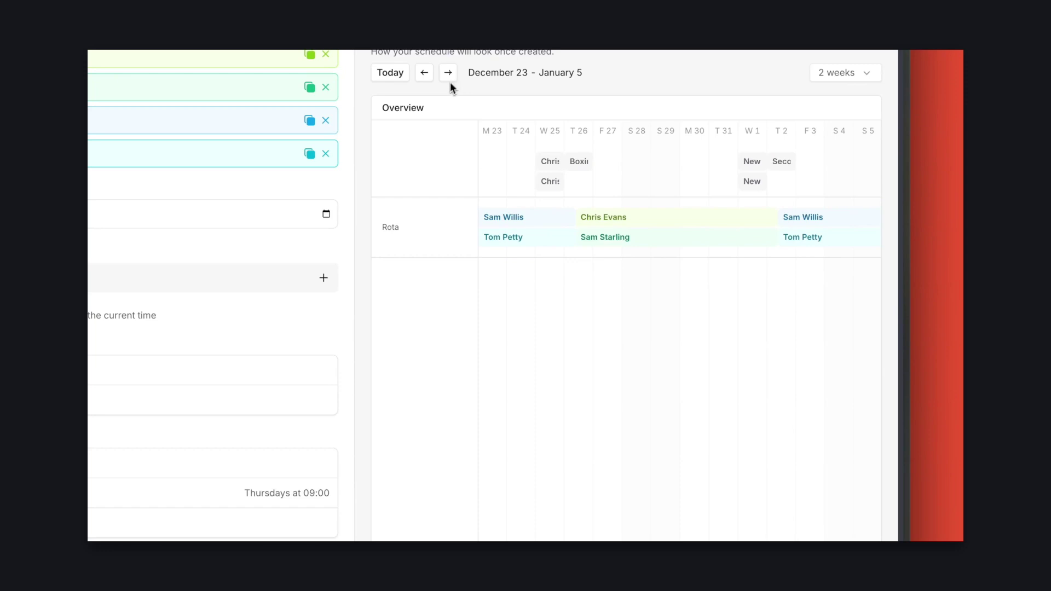
{"action": "left_click", "coordinate": [338, 276]}
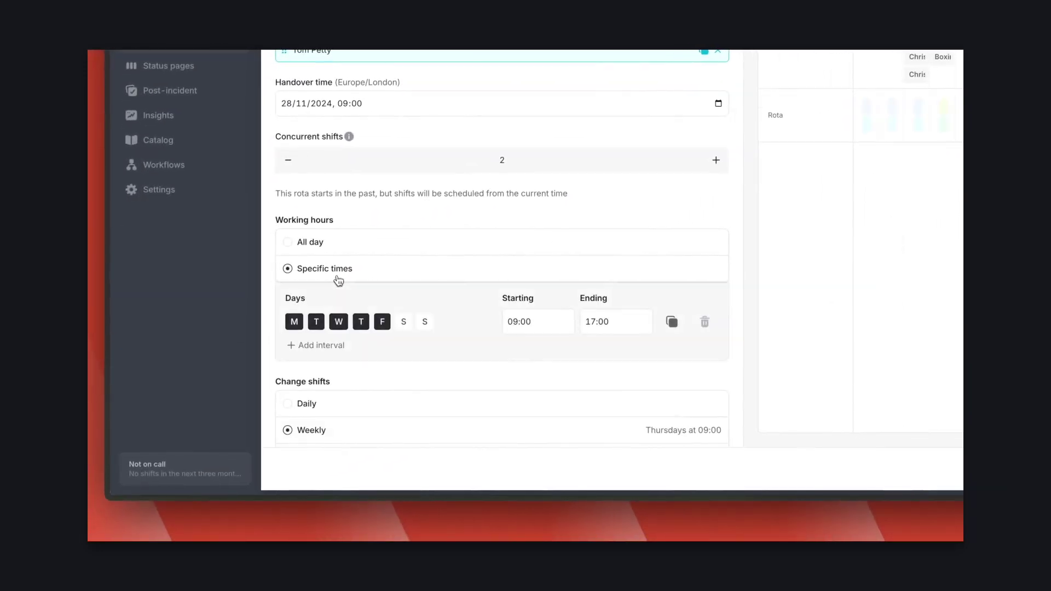
{"action": "left_click", "coordinate": [293, 242]}
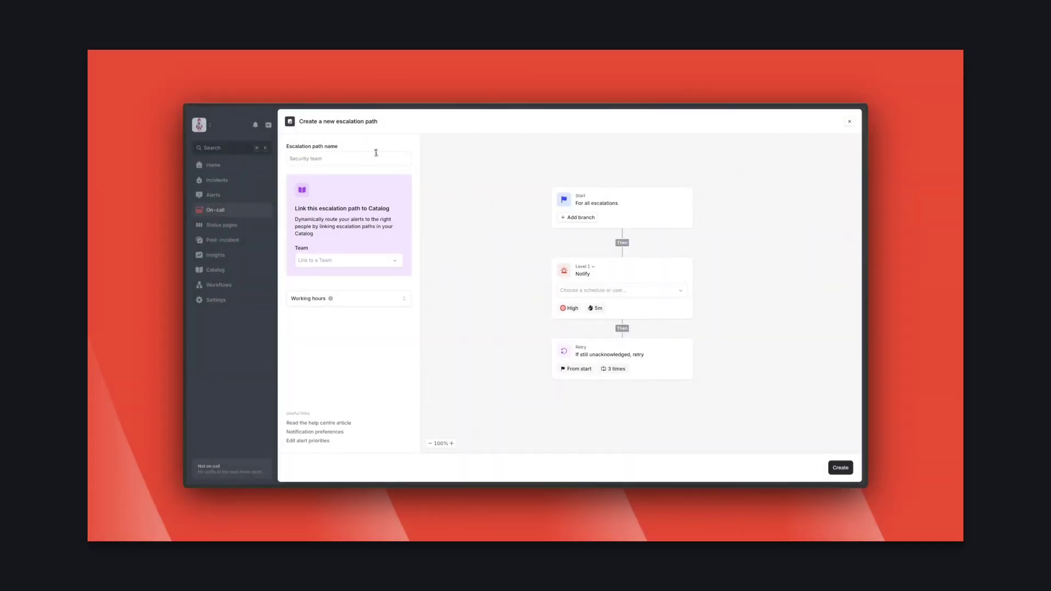
{"action": "left_click", "coordinate": [374, 159]}
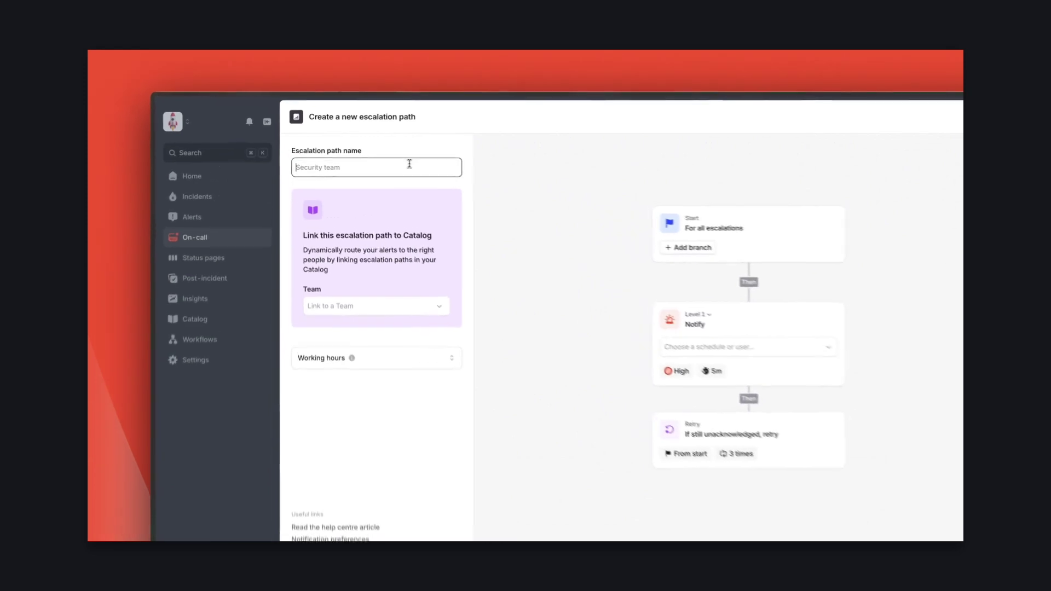
- Name the escalation path 'Core team' and link it to the Core team
{"action": "type", "text": "Core team"}
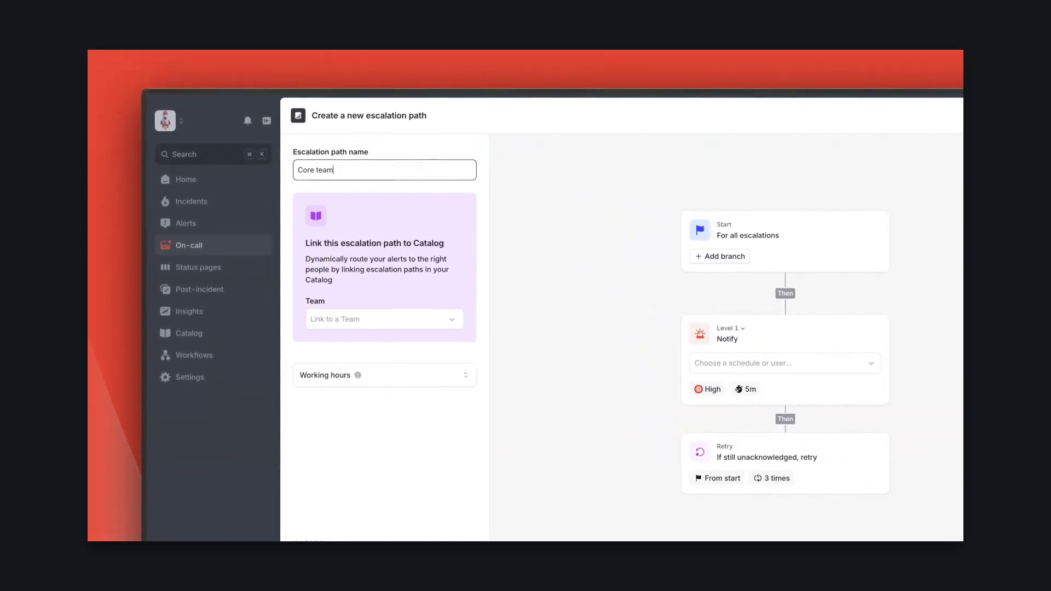
{"action": "left_click", "coordinate": [424, 319]}
{"action": "left_click", "coordinate": [400, 368]}
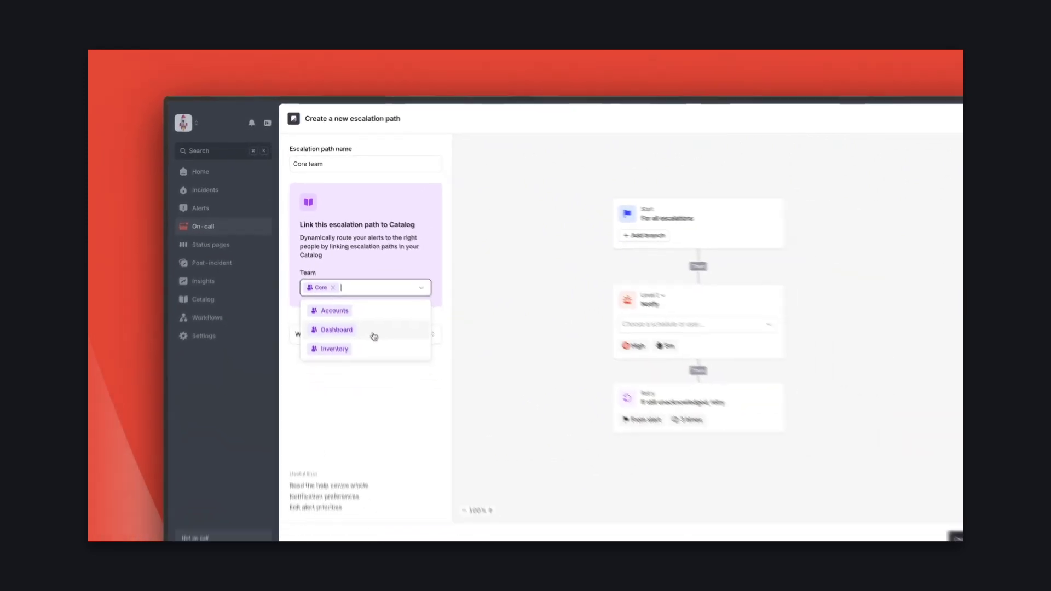
{"action": "left_click", "coordinate": [553, 345]}
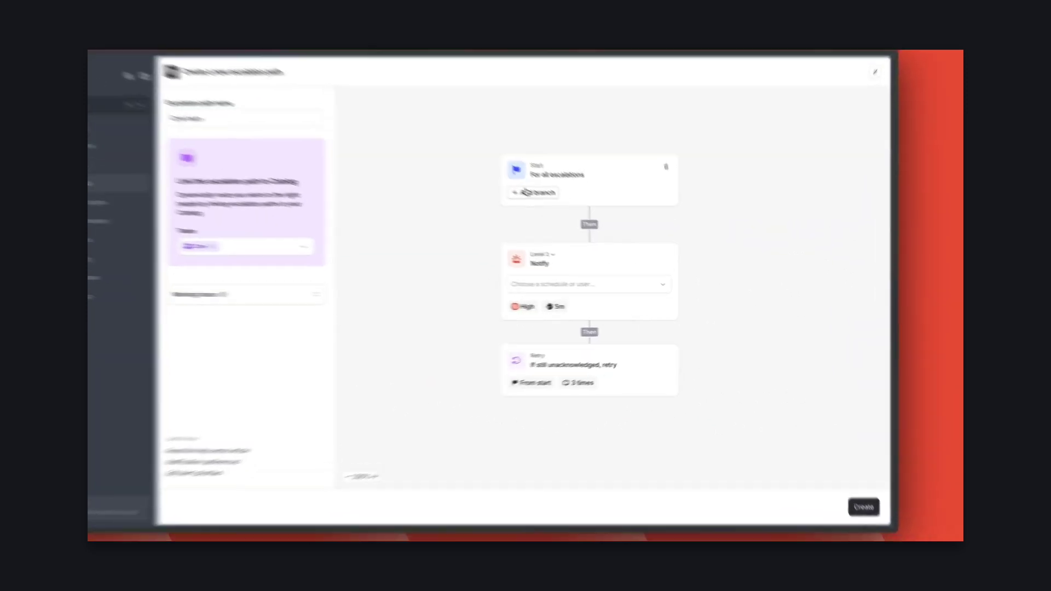
- Branch on 'Received within working hours' and notify the #incidents channel in that branch
{"action": "left_click", "coordinate": [582, 219]}
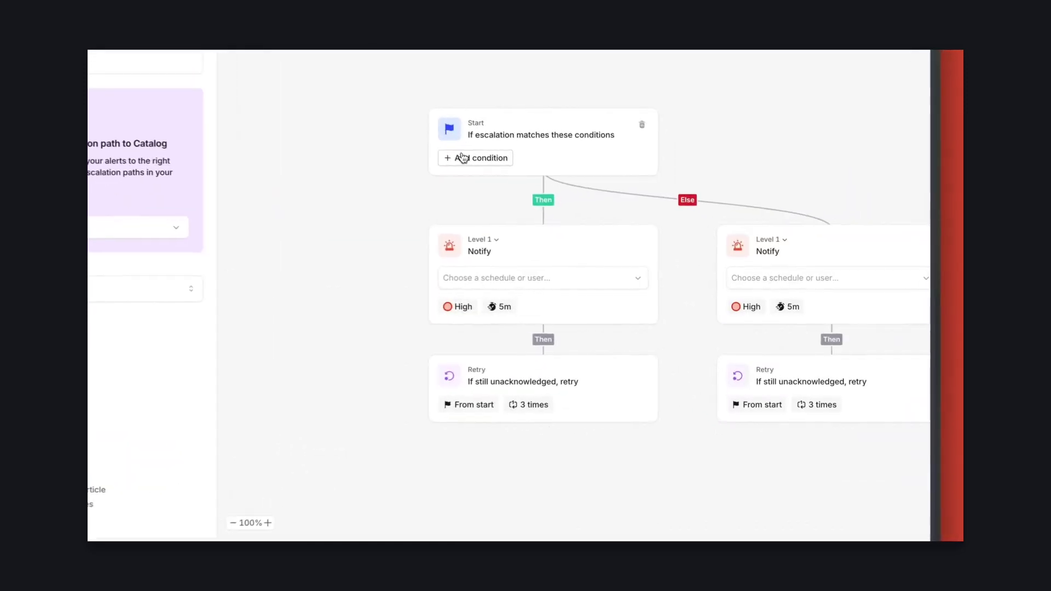
{"action": "left_click", "coordinate": [487, 158]}
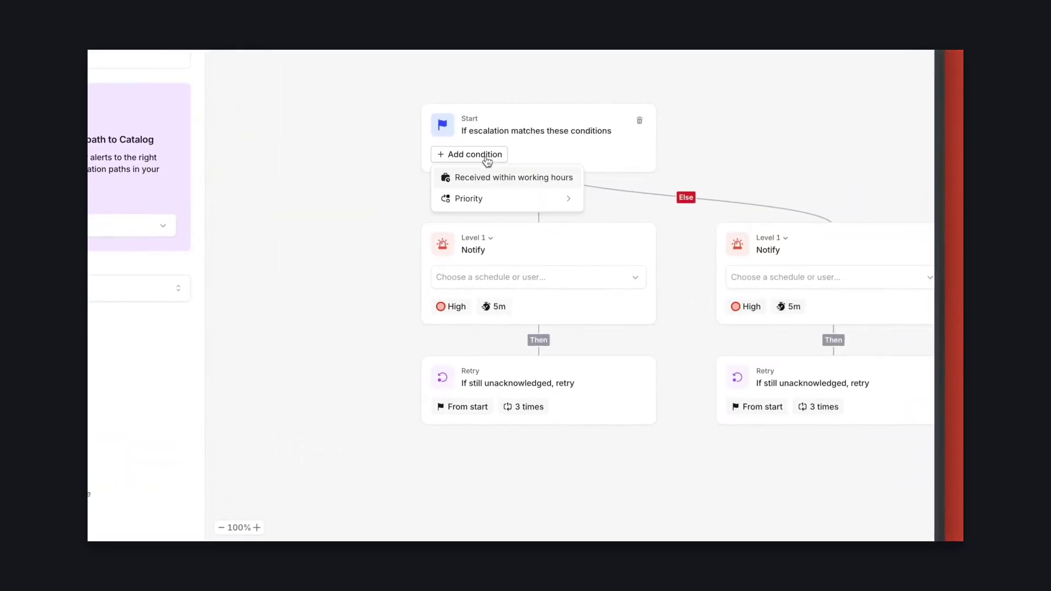
{"action": "left_click", "coordinate": [498, 179]}
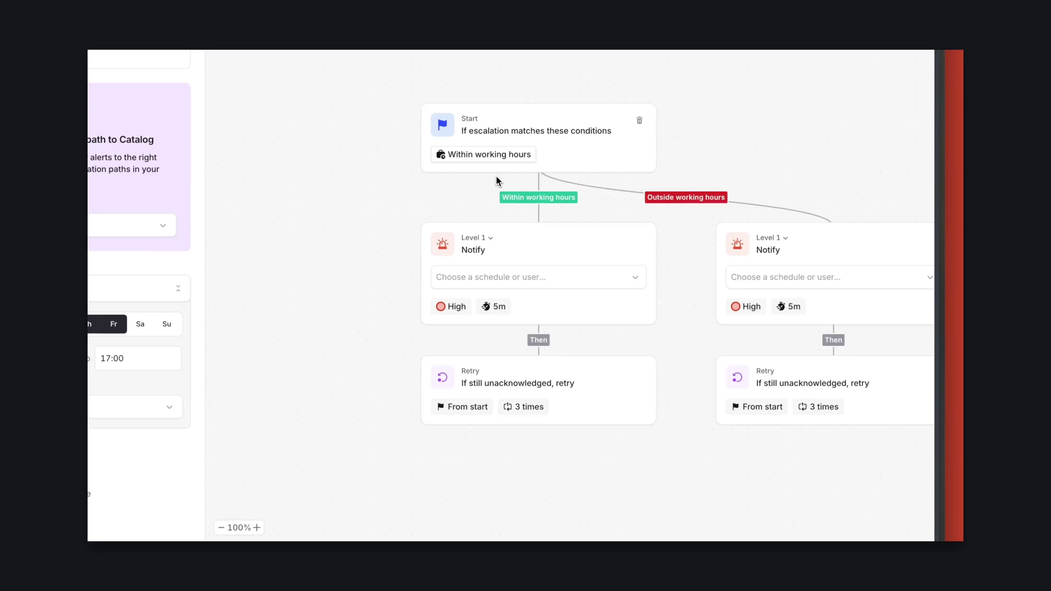
{"action": "left_click", "coordinate": [496, 236]}
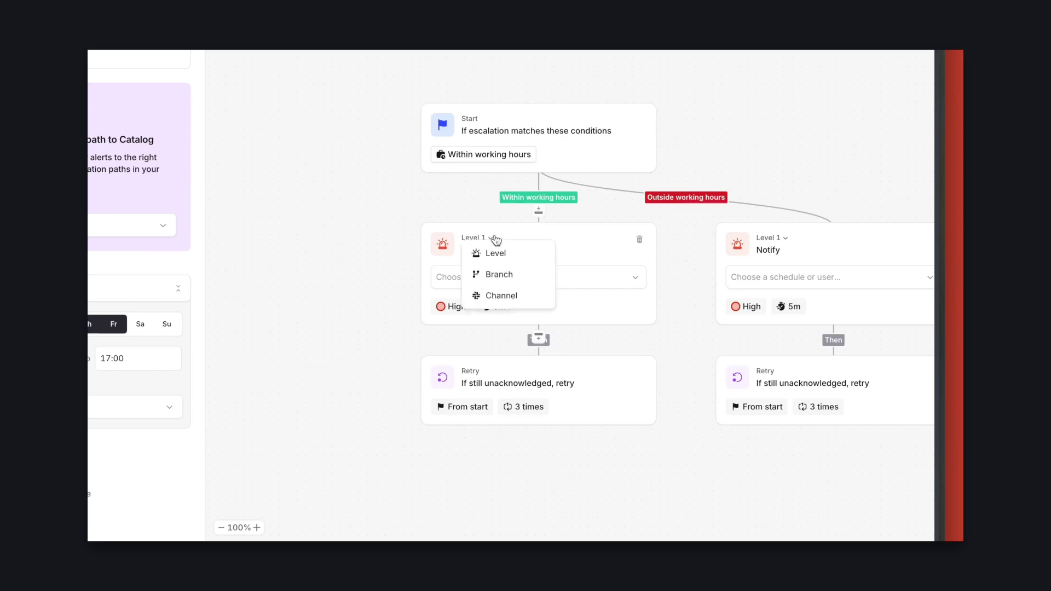
{"action": "left_click", "coordinate": [500, 296]}
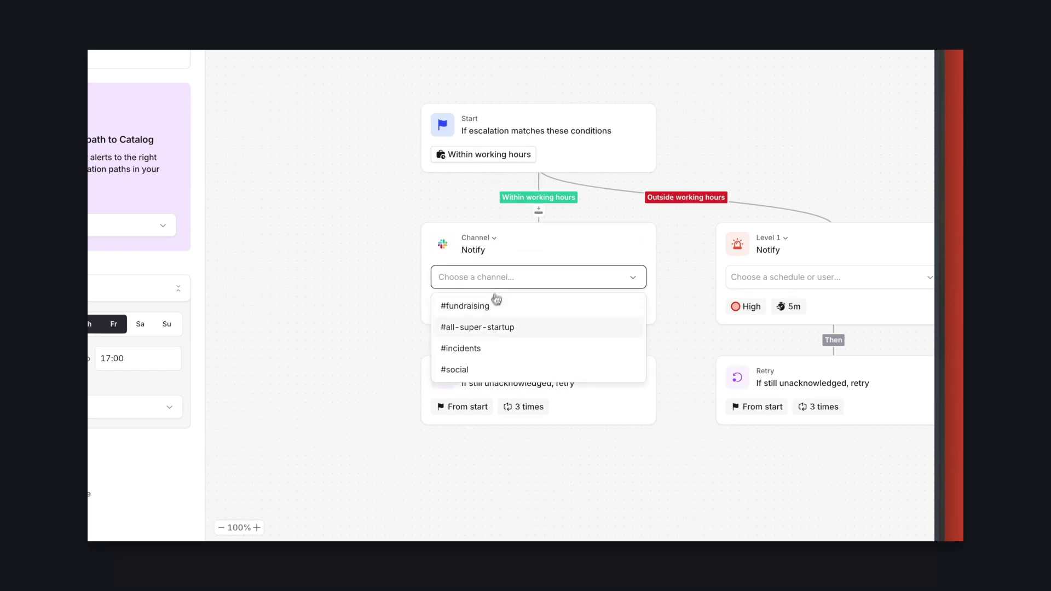
{"action": "left_click", "coordinate": [486, 343]}
{"action": "left_click", "coordinate": [406, 303]}
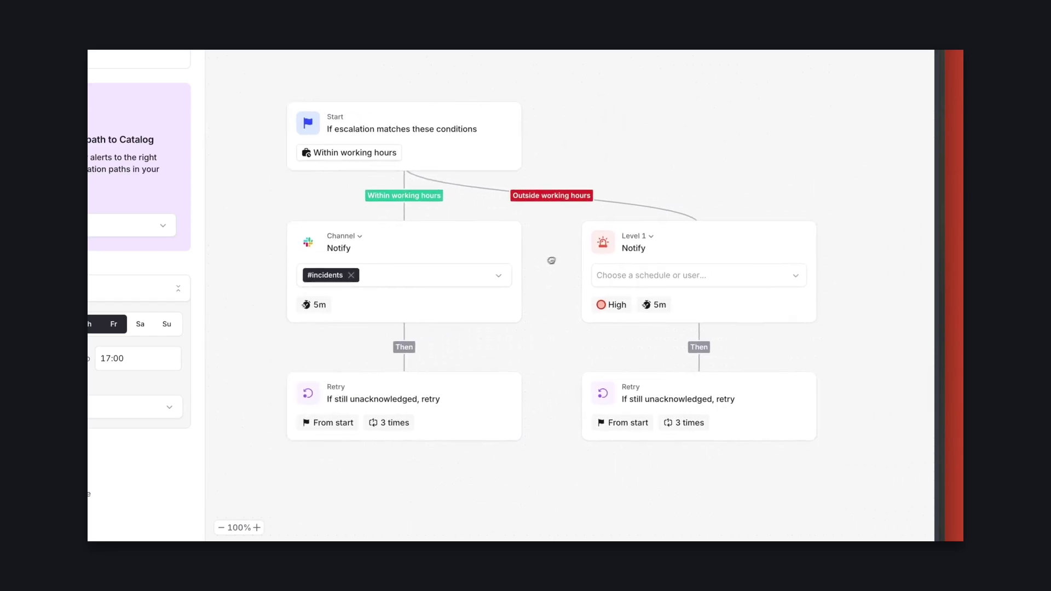
{"action": "left_click", "coordinate": [629, 280]}
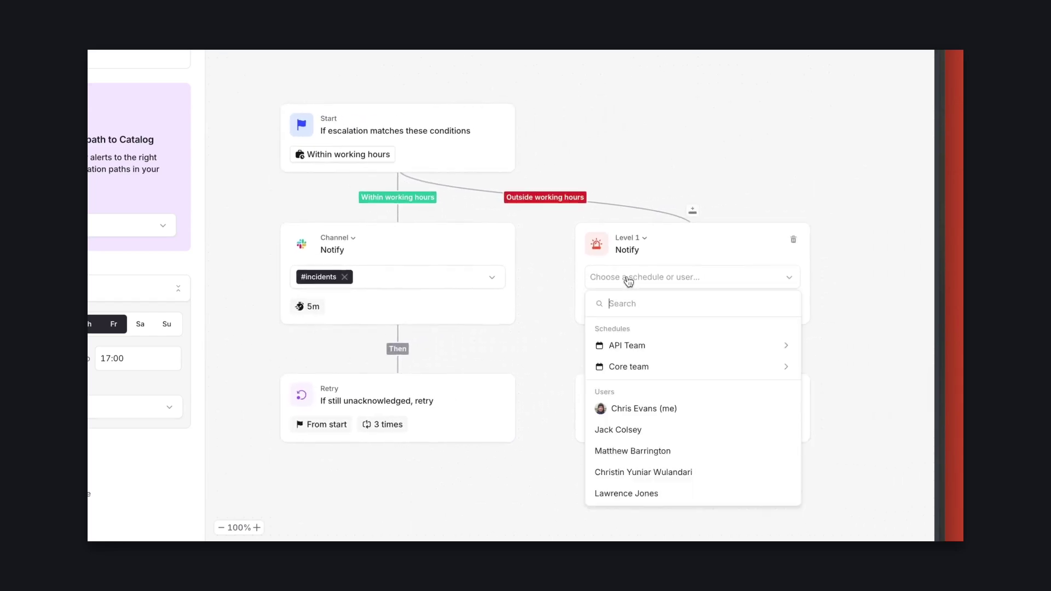
- In the Else branch, page the Core team's current on-call, notifying everyone at once
{"action": "left_click", "coordinate": [643, 368]}
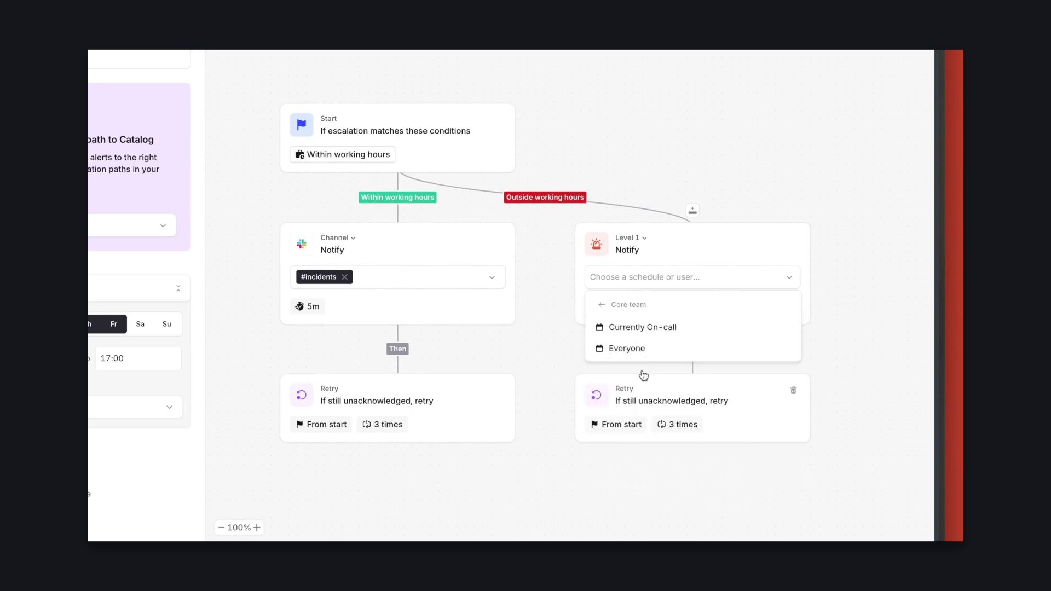
{"action": "left_click", "coordinate": [654, 328]}
{"action": "left_click", "coordinate": [696, 308]}
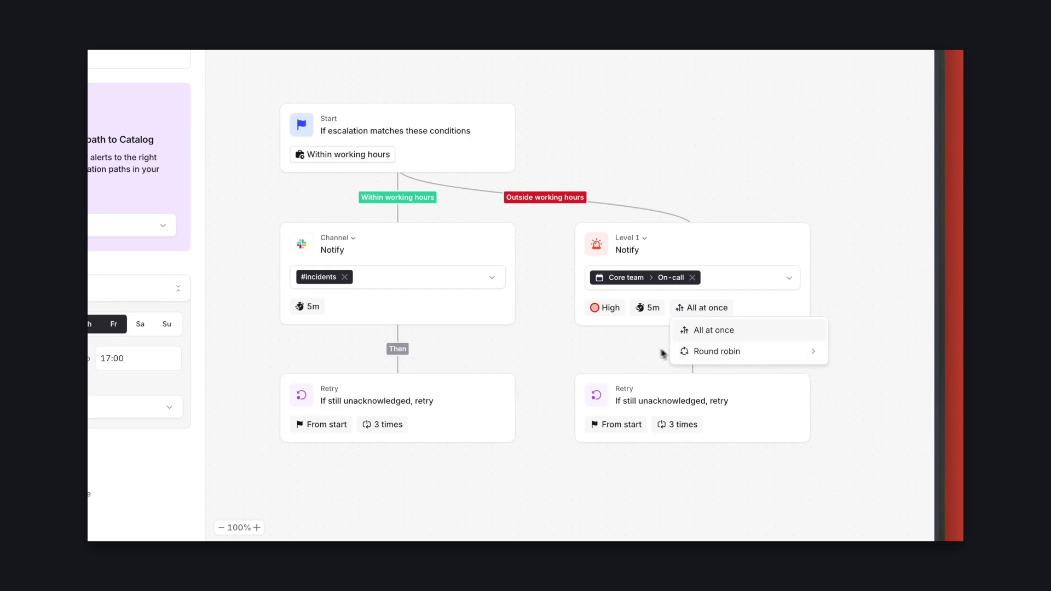
{"action": "left_click", "coordinate": [643, 349]}
- Add a level 2 that notifies yourself and create the Core team escalation path
{"action": "left_click", "coordinate": [695, 337]}
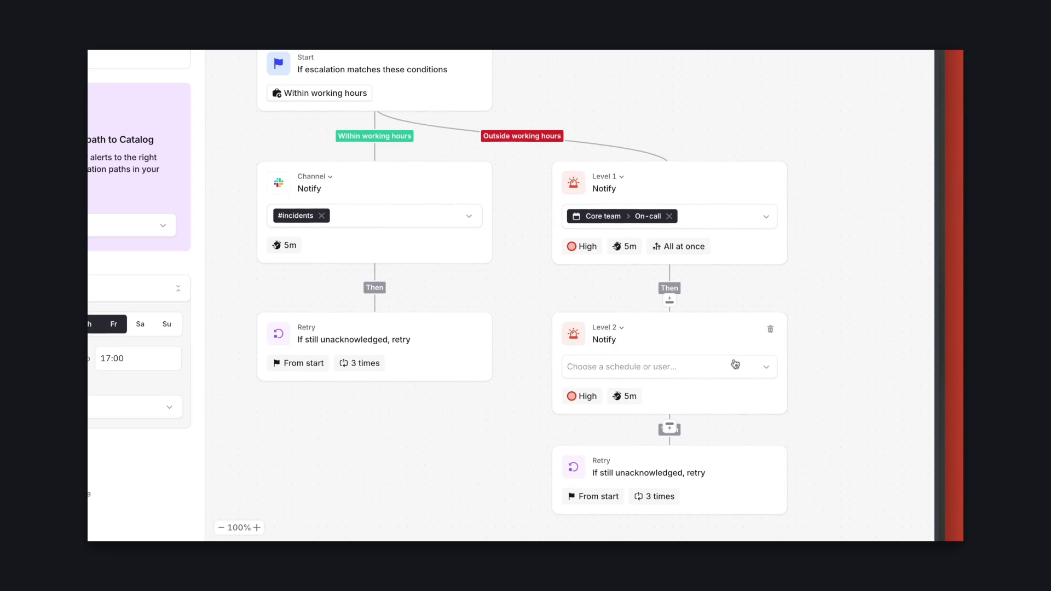
{"action": "left_click", "coordinate": [735, 364]}
{"action": "left_click", "coordinate": [659, 265]}
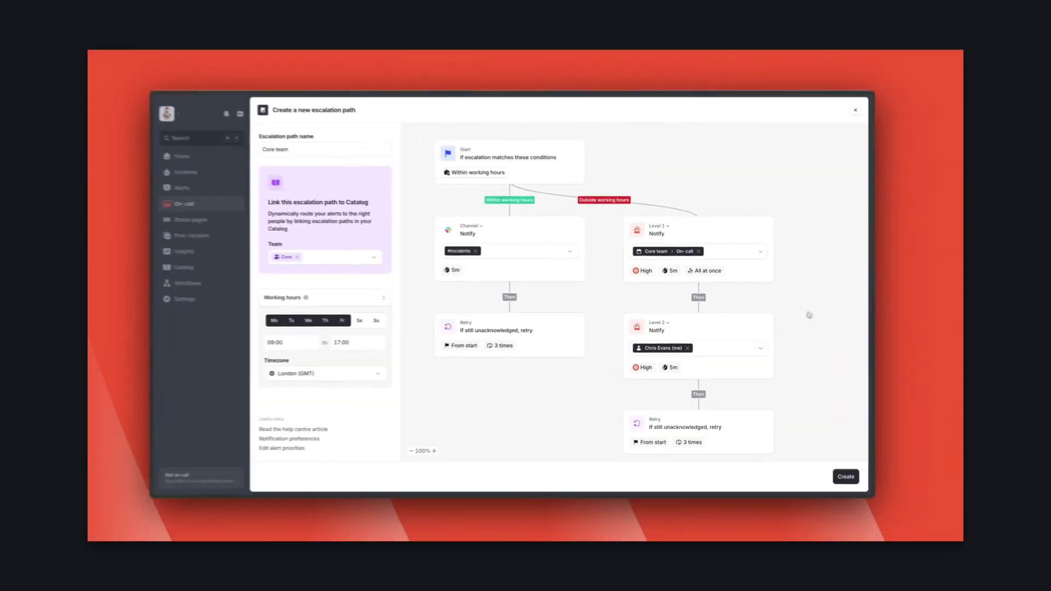
{"action": "left_click", "coordinate": [846, 472]}
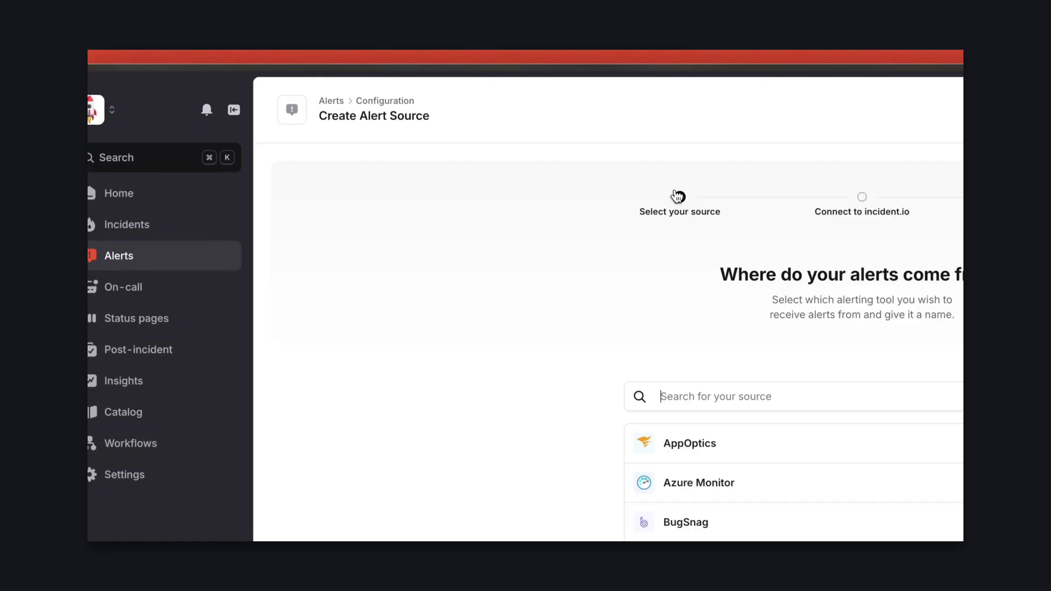
- Add a new alert source, searching 'htt', choosing HTTP and continuing to its connection step
{"action": "left_click", "coordinate": [675, 195]}
{"action": "type", "text": "h"}
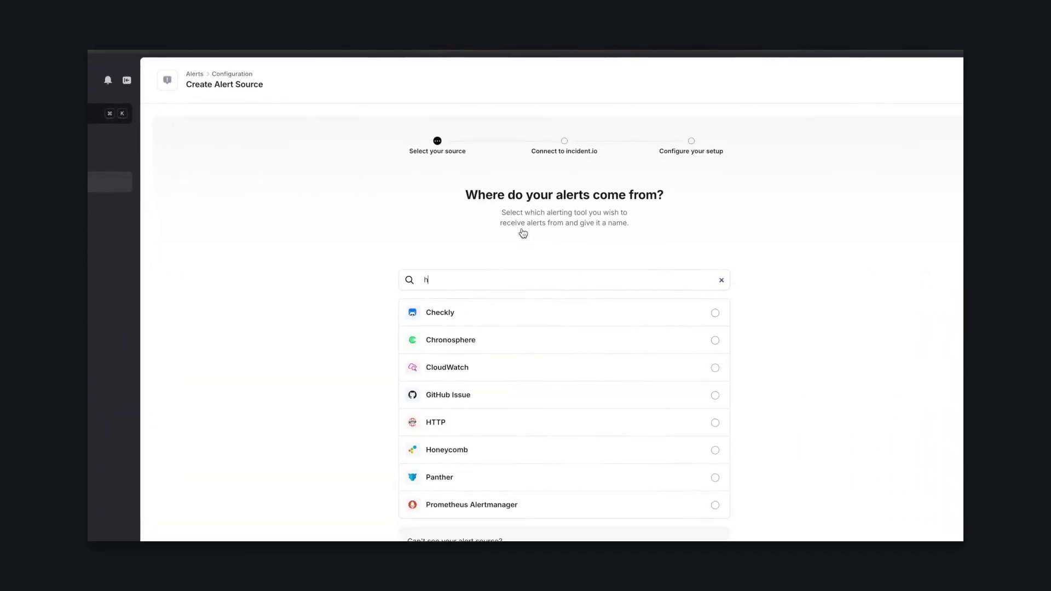
{"action": "type", "text": "ttp"}
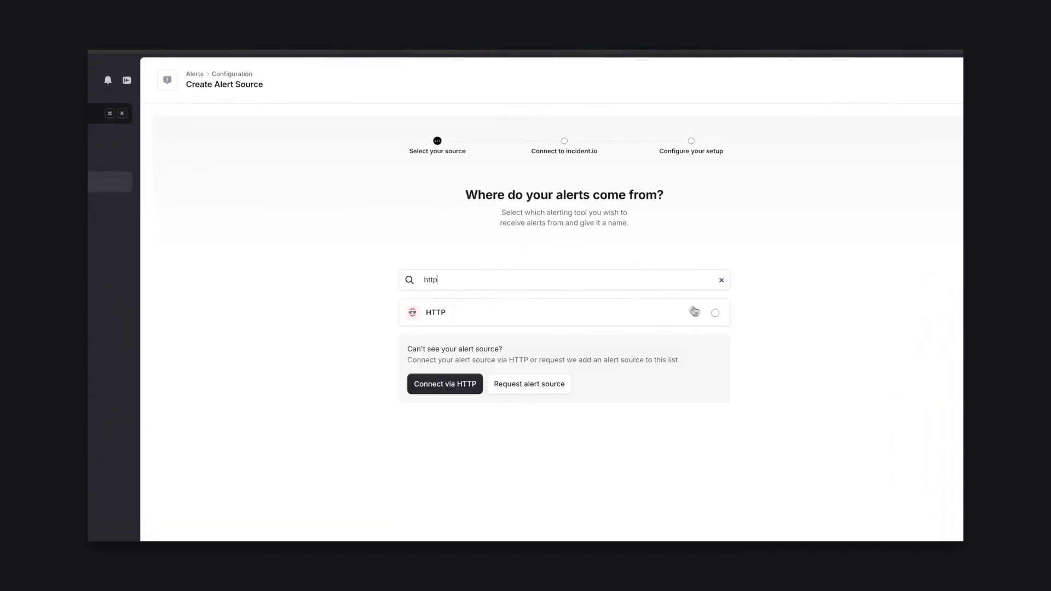
{"action": "left_click", "coordinate": [715, 313]}
{"action": "left_click", "coordinate": [695, 392]}
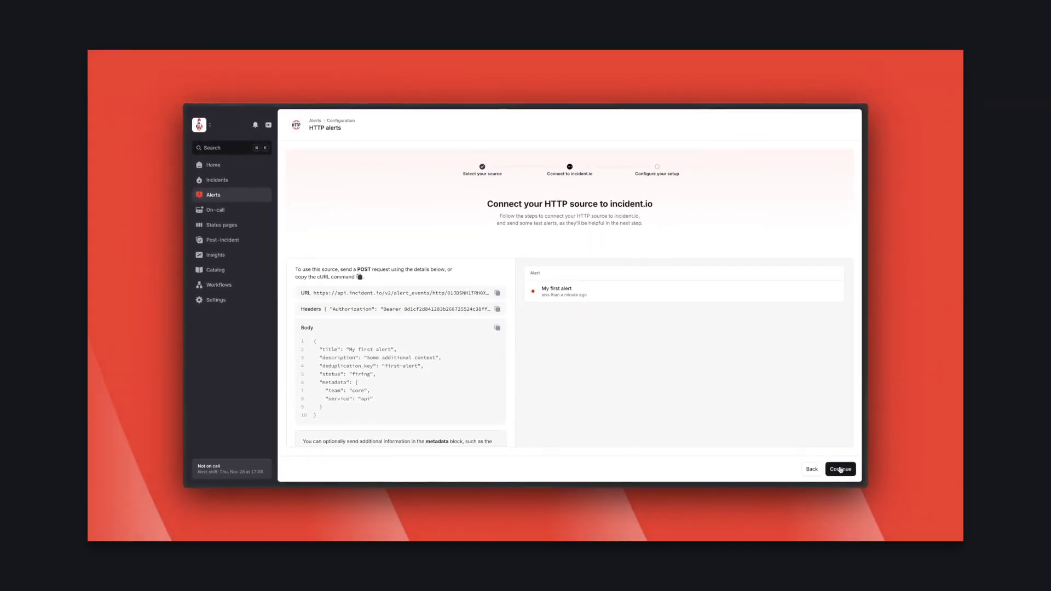
- Continue to the HTTP source configuration and show the alert preview as a JSON payload
{"action": "left_click", "coordinate": [835, 469]}
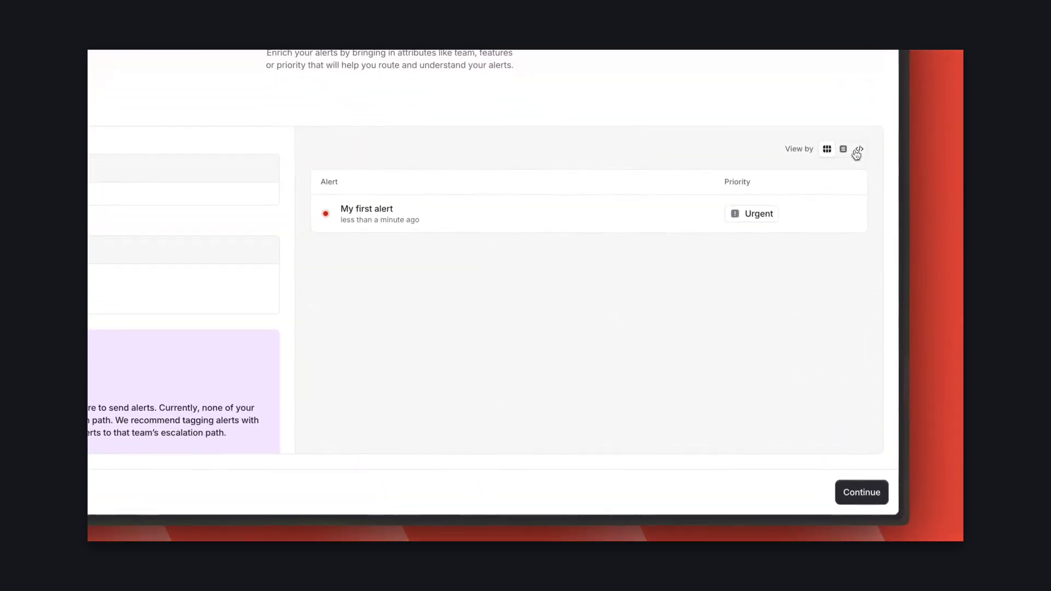
{"action": "left_click", "coordinate": [839, 272]}
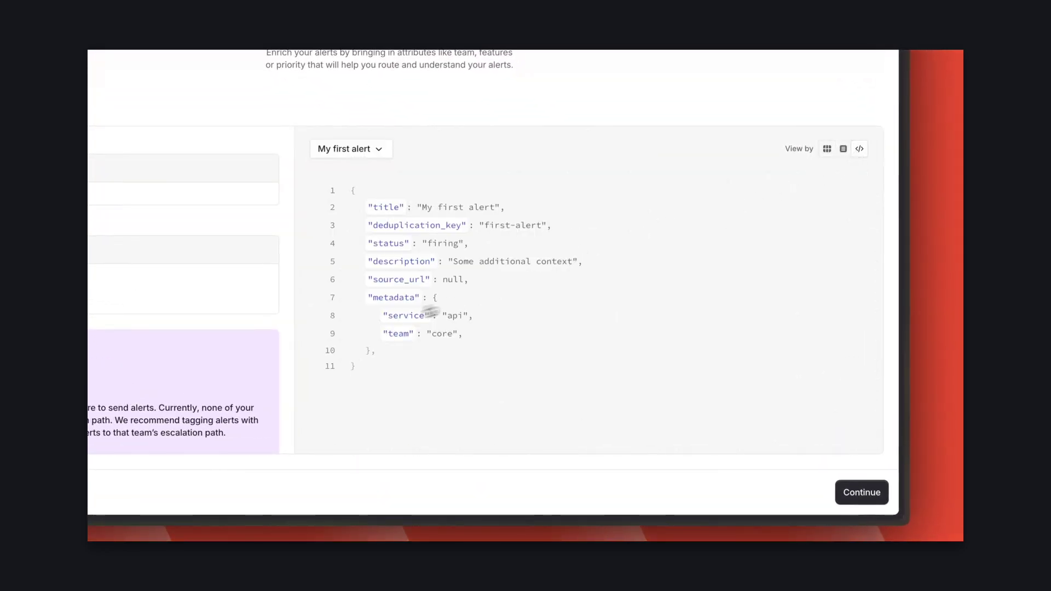
{"action": "scroll", "coordinate": [224, 334], "scroll_direction": "down", "scroll_amount": 3}
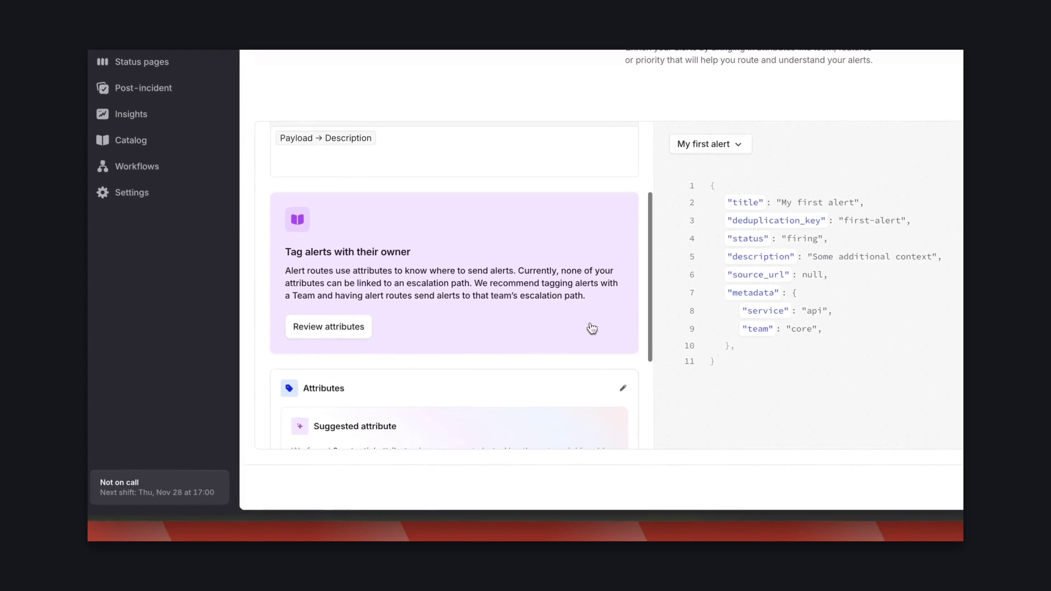
{"action": "scroll", "coordinate": [592, 328], "scroll_direction": "down", "scroll_amount": 3}
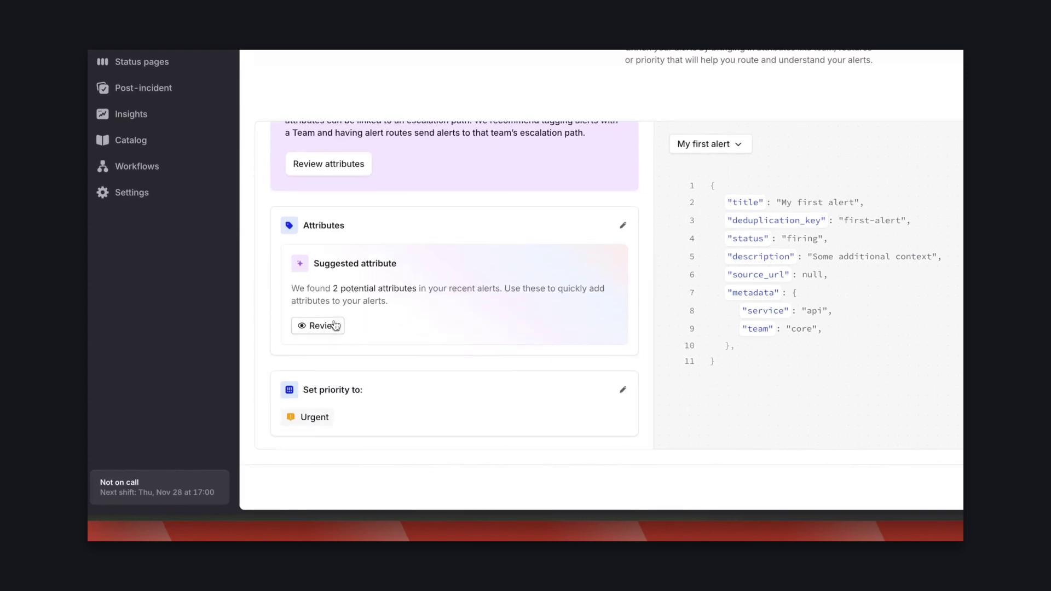
- Accept the suggested Team and Service attributes, save the HTTP alerts source, and start a new alert route
{"action": "left_click", "coordinate": [334, 325]}
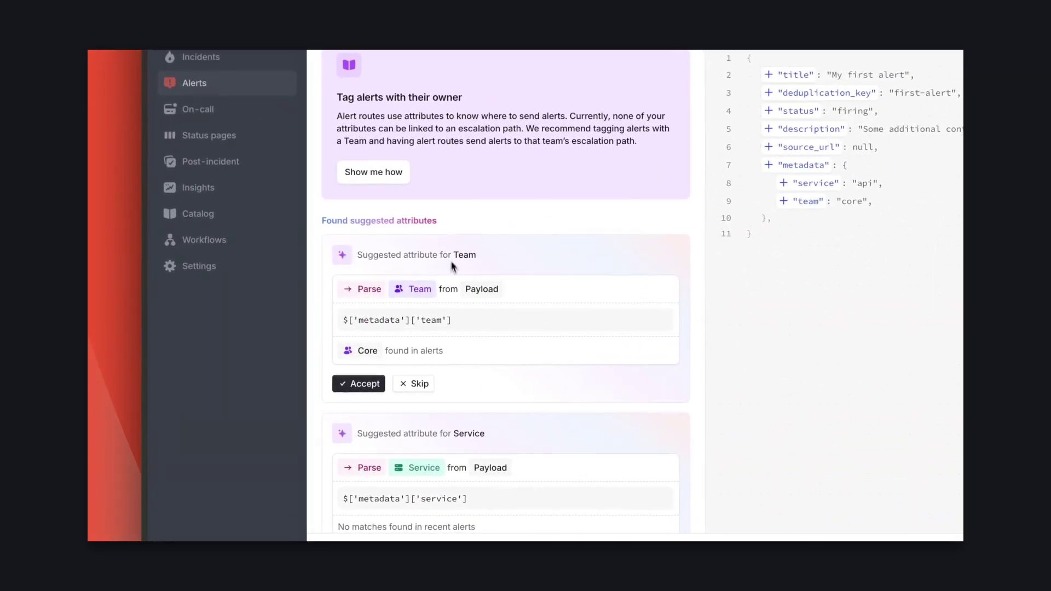
{"action": "left_click", "coordinate": [368, 384]}
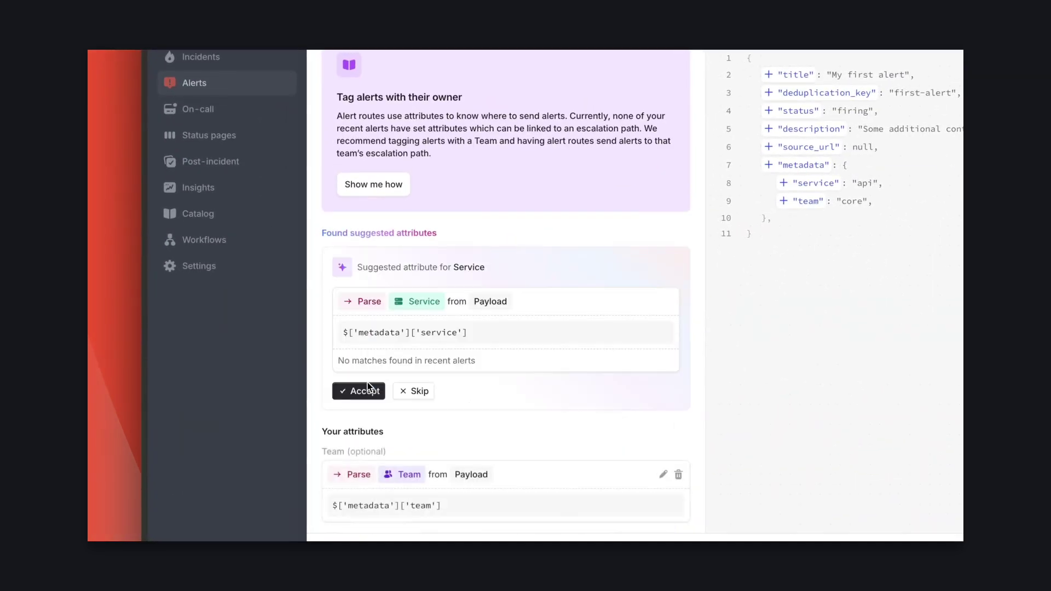
{"action": "left_click", "coordinate": [370, 392]}
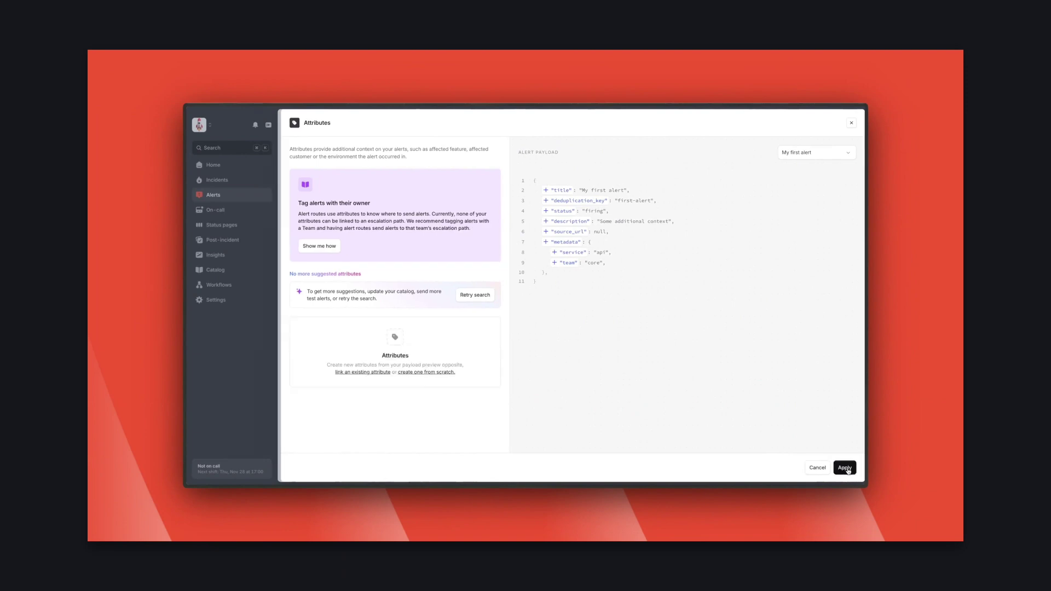
{"action": "left_click", "coordinate": [842, 468]}
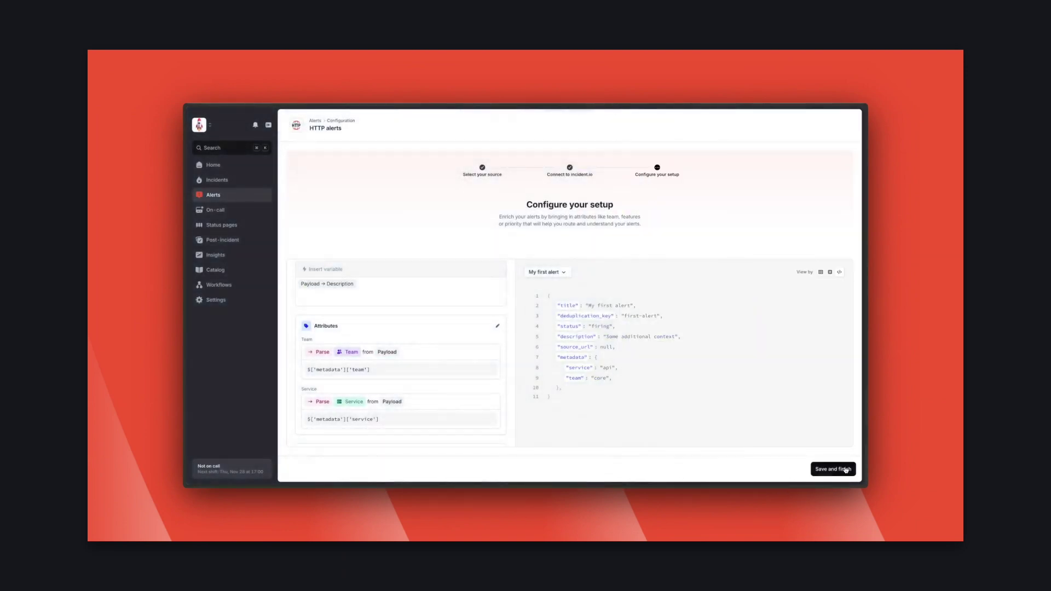
{"action": "left_click", "coordinate": [846, 469]}
{"action": "left_click", "coordinate": [734, 262]}
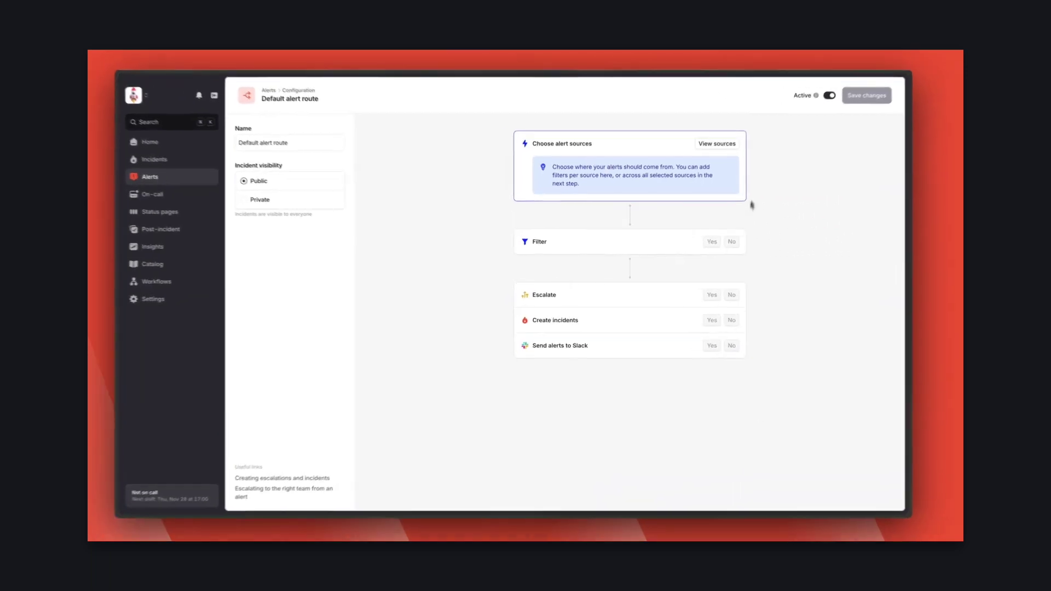
- Feed the route from Alertmanager and HTTP alerts with no filters, and enable escalation
{"action": "left_click", "coordinate": [701, 167]}
{"action": "left_click", "coordinate": [540, 163]}
{"action": "left_click", "coordinate": [540, 222]}
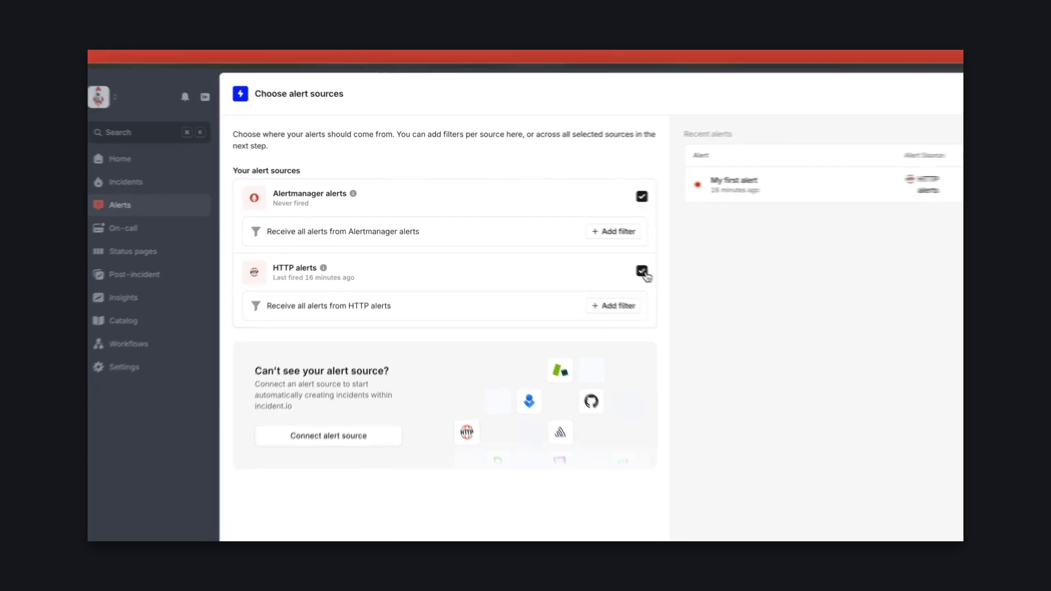
{"action": "left_click", "coordinate": [847, 473]}
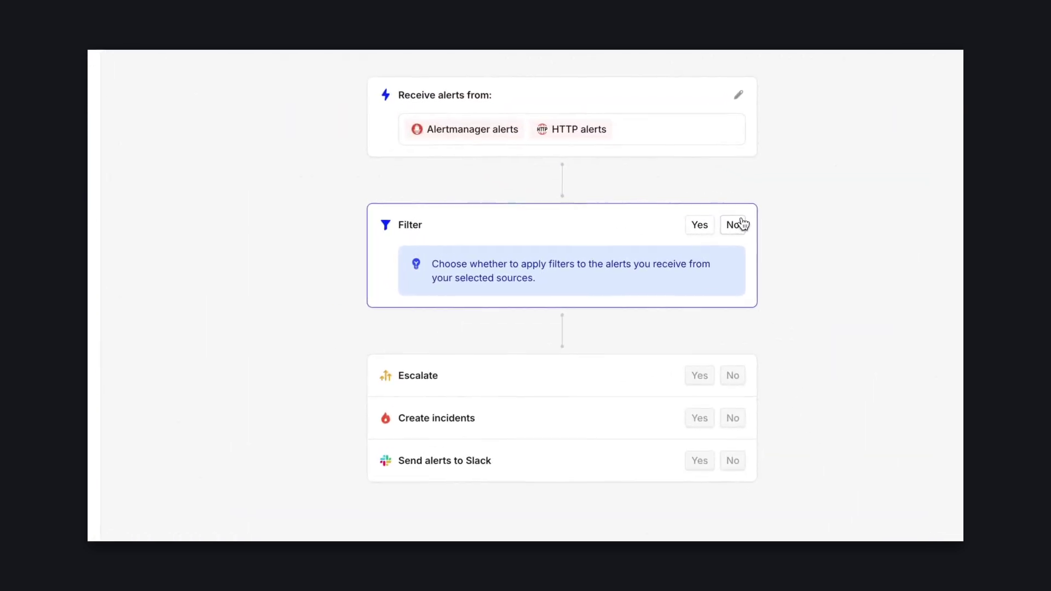
{"action": "left_click", "coordinate": [734, 224]}
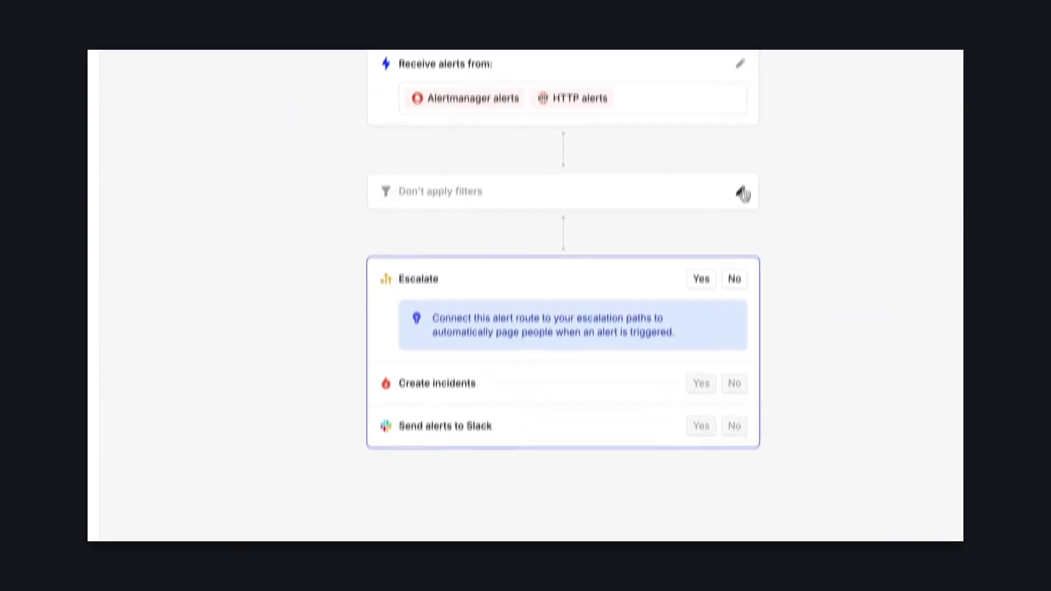
{"action": "left_click", "coordinate": [706, 212]}
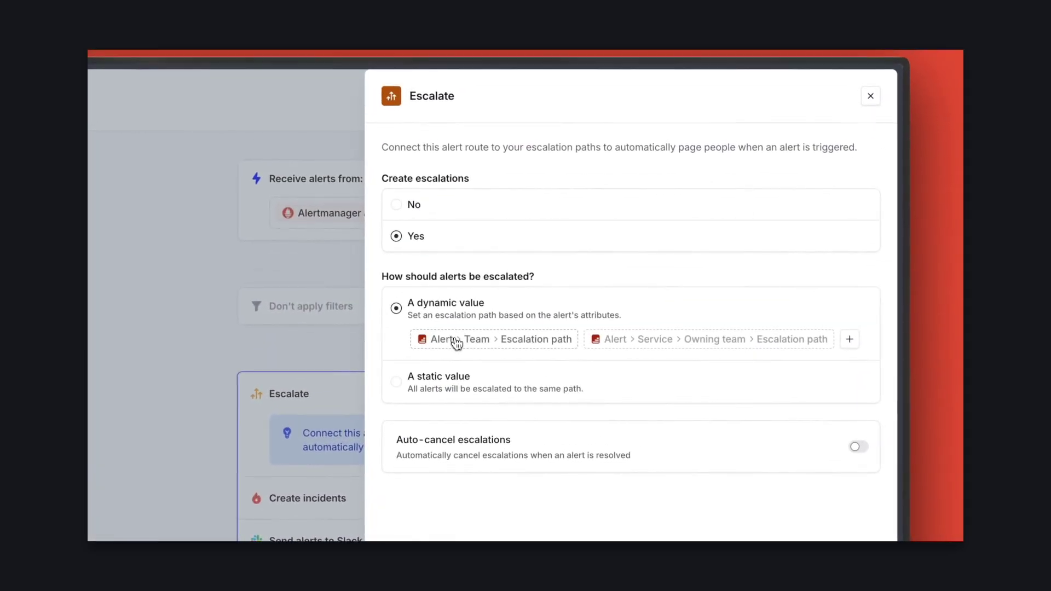
- Confirm the Alert > Team > Escalation path expression, using Core as the sample team
{"action": "left_click", "coordinate": [457, 342]}
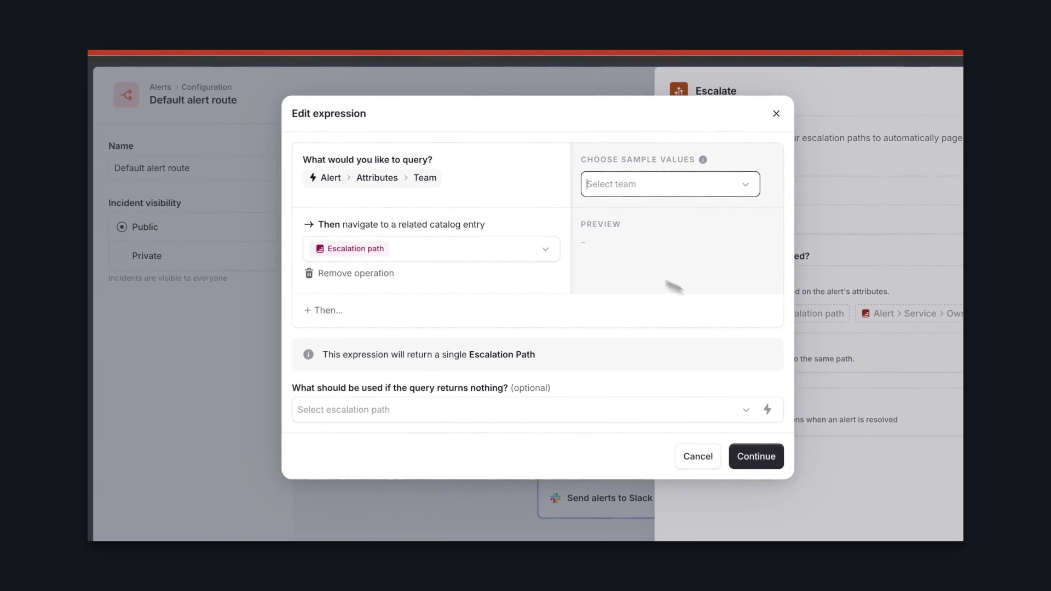
{"action": "left_click", "coordinate": [624, 187]}
{"action": "left_click", "coordinate": [624, 238]}
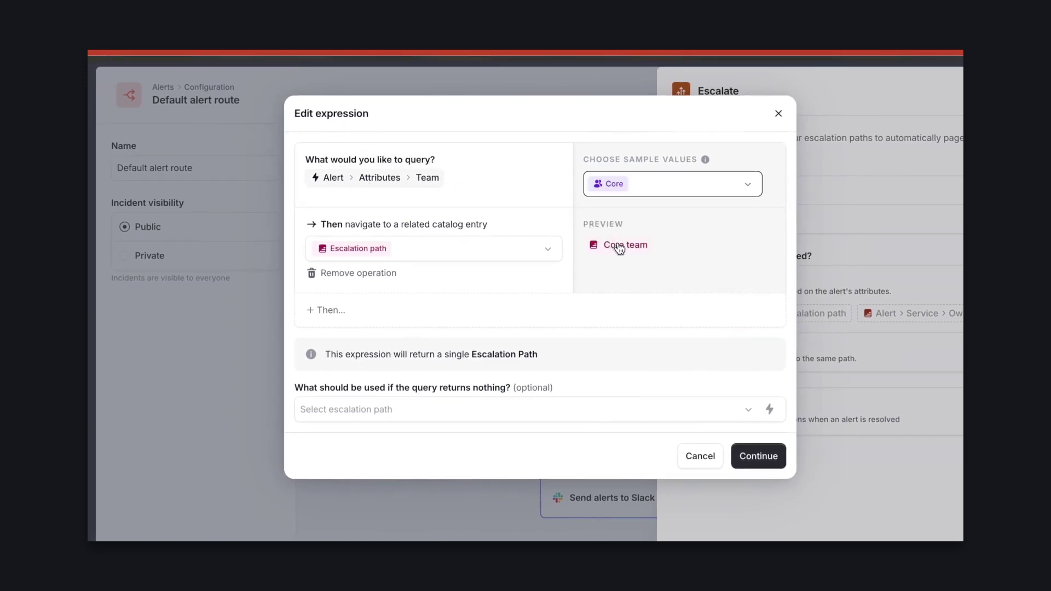
{"action": "left_click", "coordinate": [761, 456]}
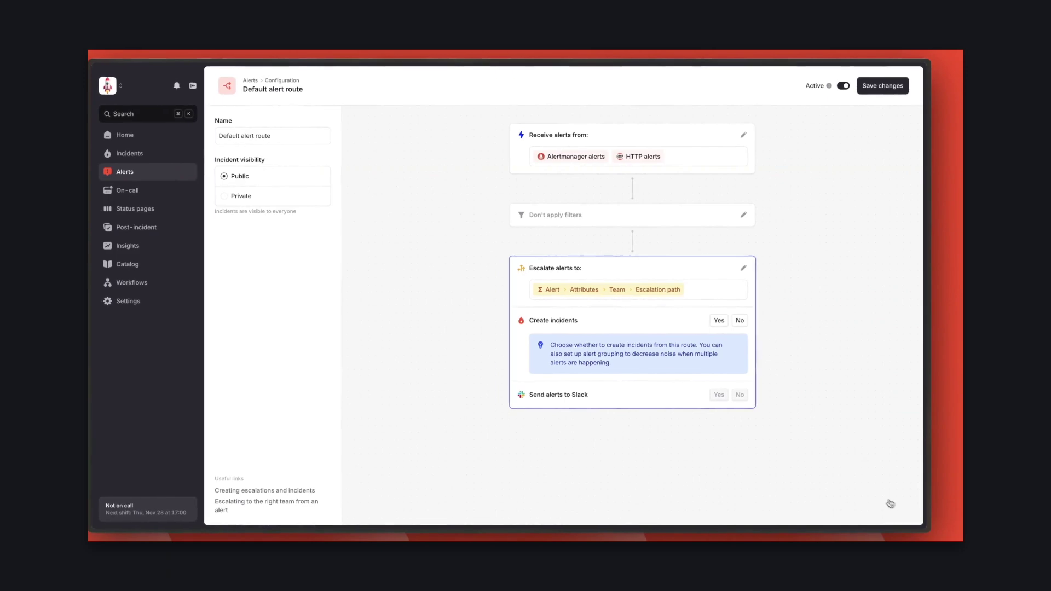
- Enable incident creation and group alerts by the alert's Team attribute
{"action": "left_click", "coordinate": [722, 321]}
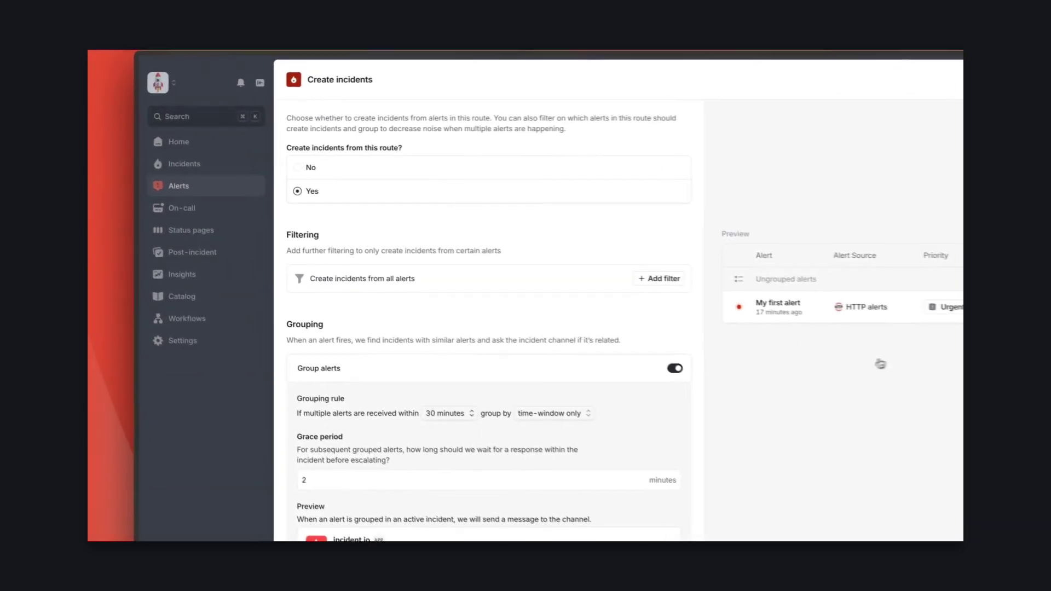
{"action": "scroll", "coordinate": [493, 337], "scroll_direction": "down", "scroll_amount": 3}
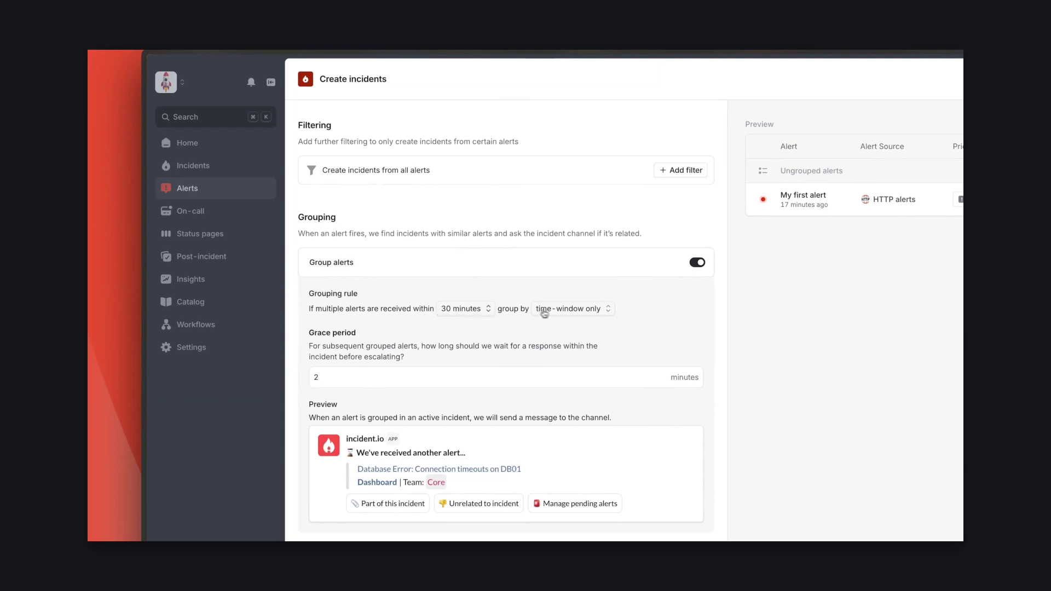
{"action": "left_click", "coordinate": [541, 311]}
{"action": "left_click", "coordinate": [562, 357]}
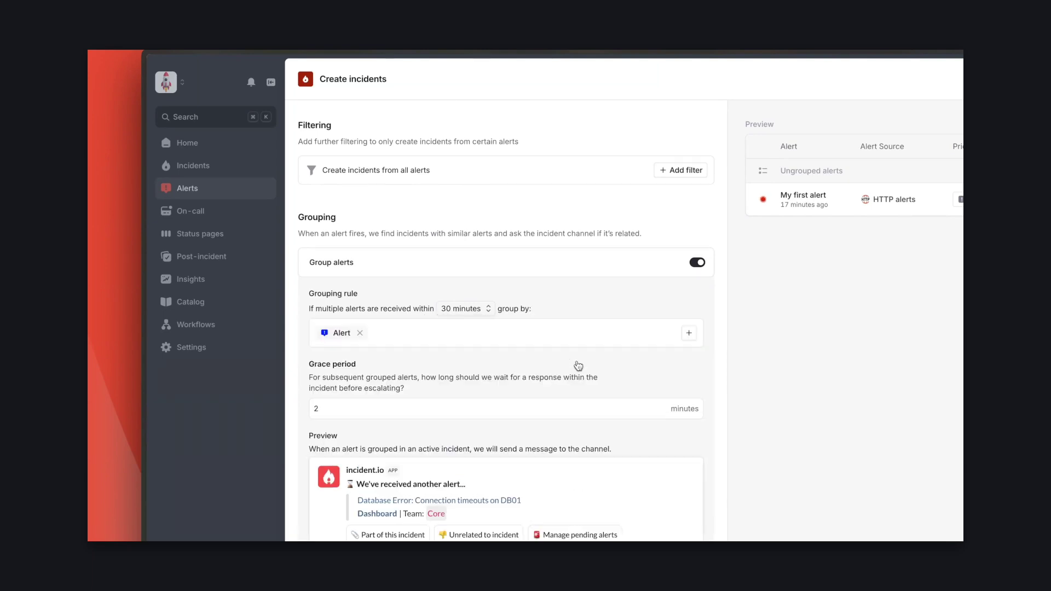
{"action": "left_click", "coordinate": [360, 333]}
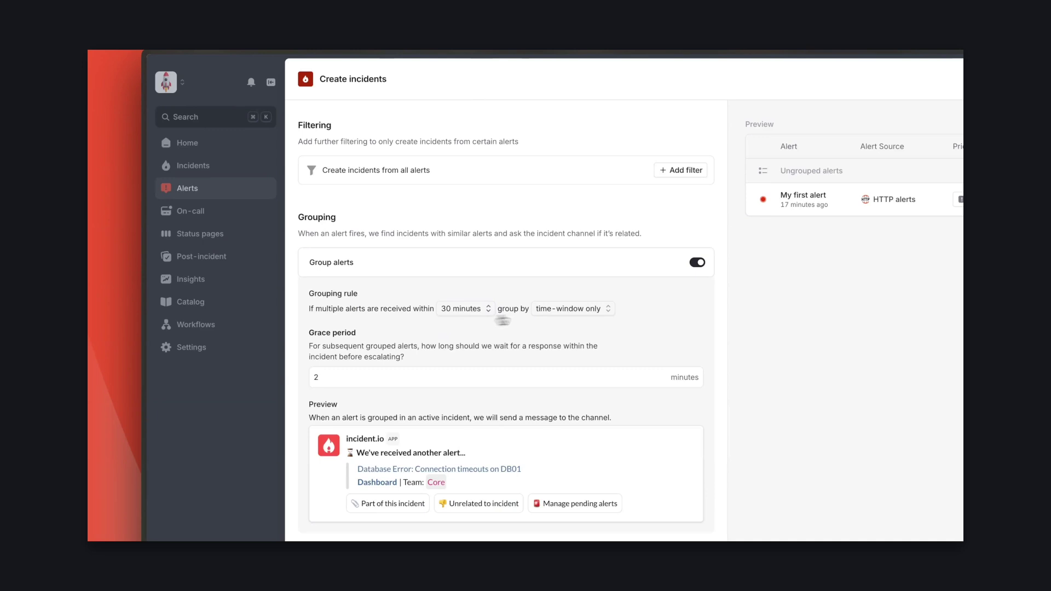
{"action": "left_click", "coordinate": [580, 310]}
{"action": "left_click", "coordinate": [646, 382]}
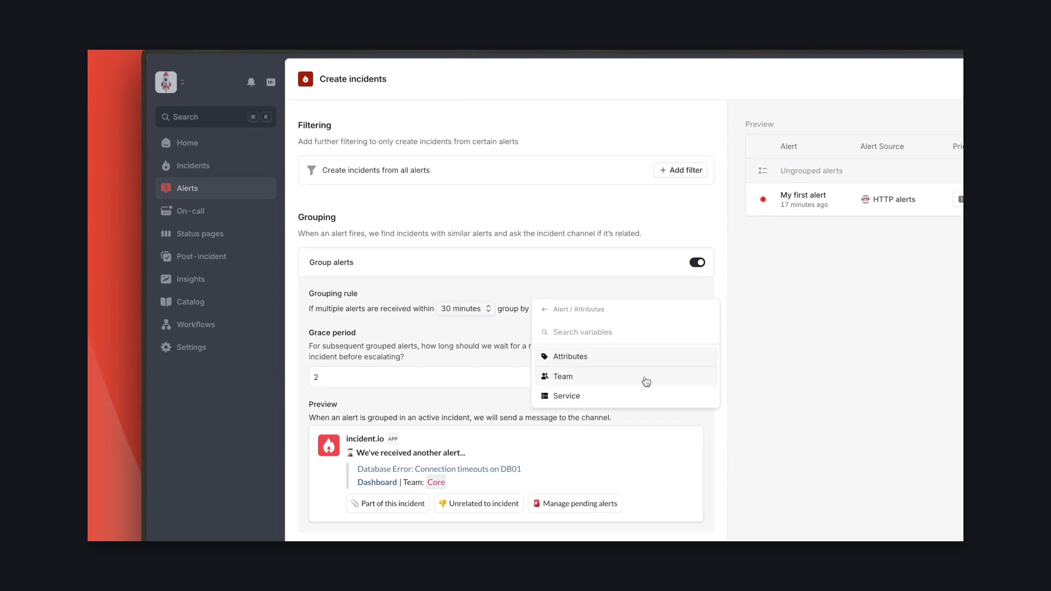
{"action": "left_click", "coordinate": [643, 378]}
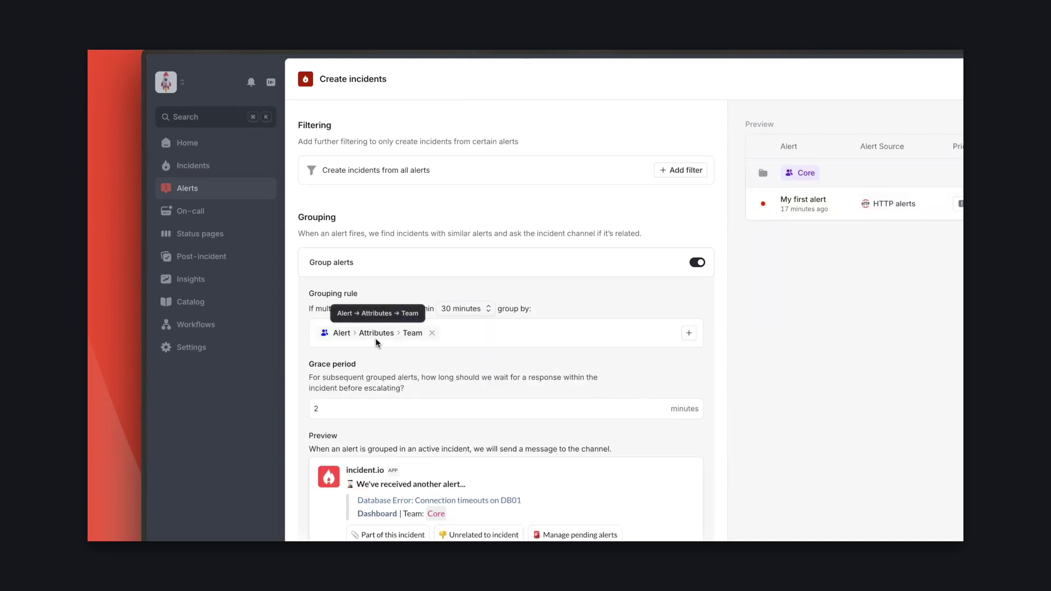
{"action": "scroll", "coordinate": [464, 403], "scroll_direction": "down", "scroll_amount": 6}
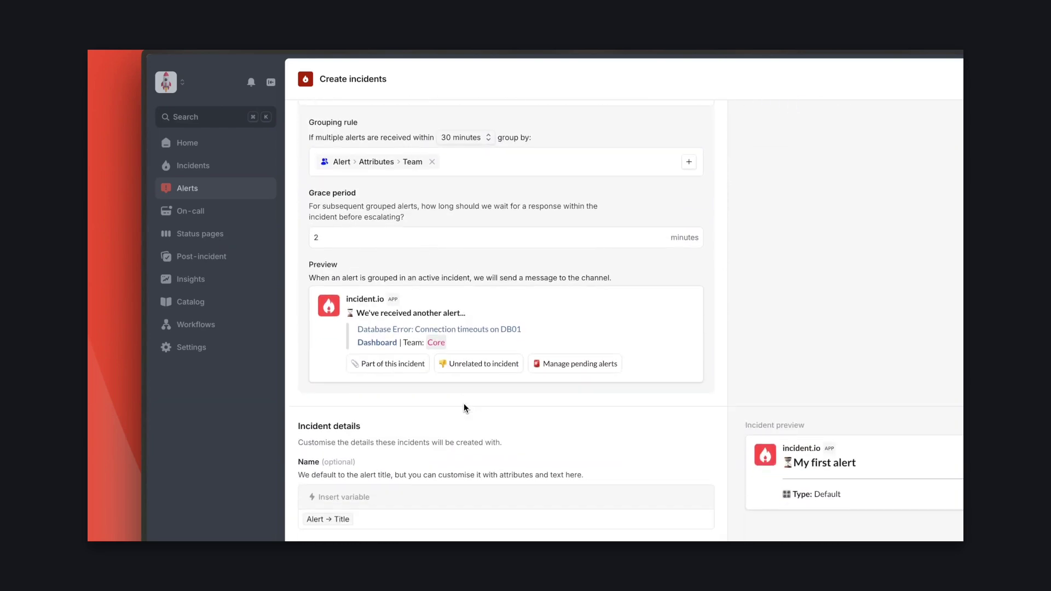
- Set the incident summary to "Here's what's up:" followed by the Alert Description variable
{"action": "left_click", "coordinate": [387, 443]}
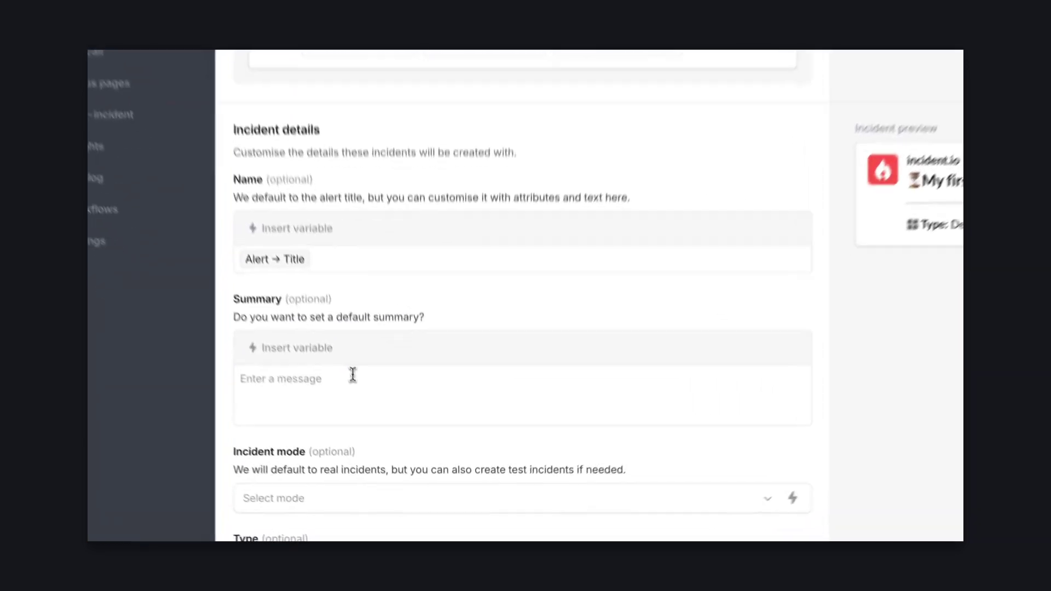
{"action": "type", "text": "Here's what's up:"}
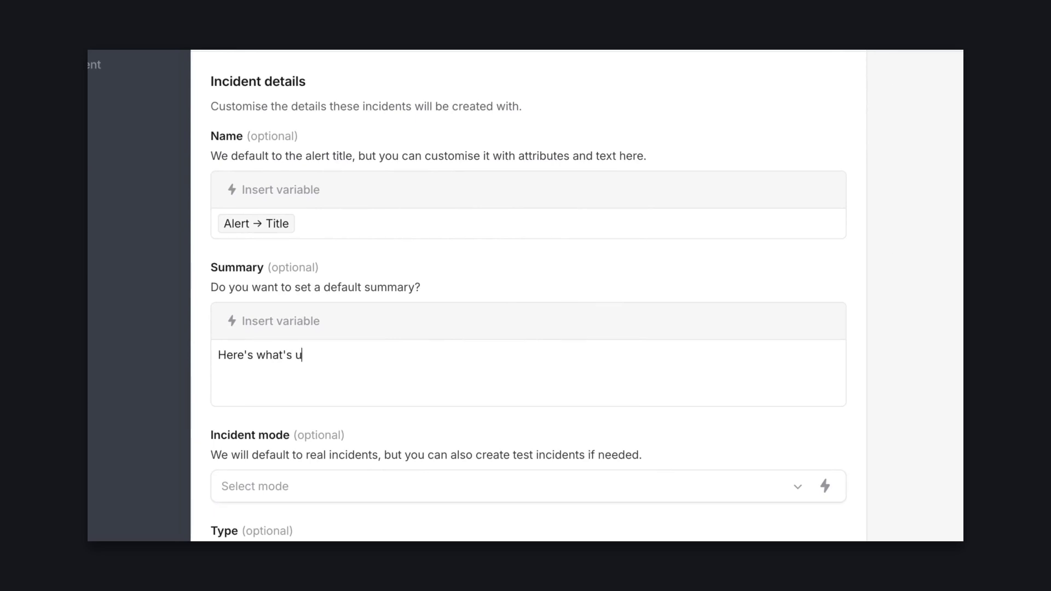
{"action": "left_click", "coordinate": [255, 323]}
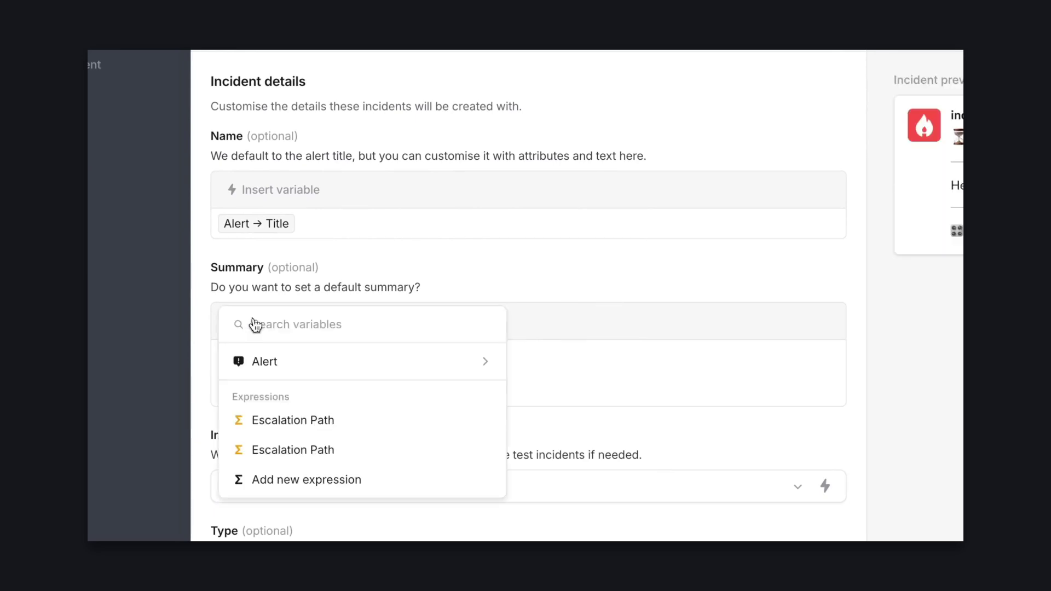
{"action": "left_click", "coordinate": [389, 372]}
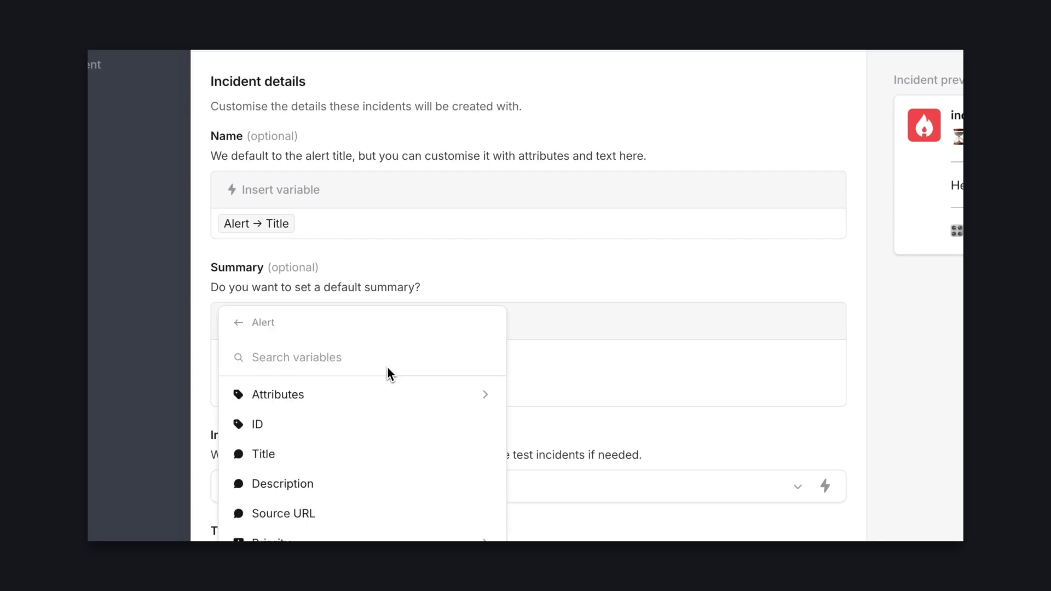
{"action": "left_click", "coordinate": [333, 484]}
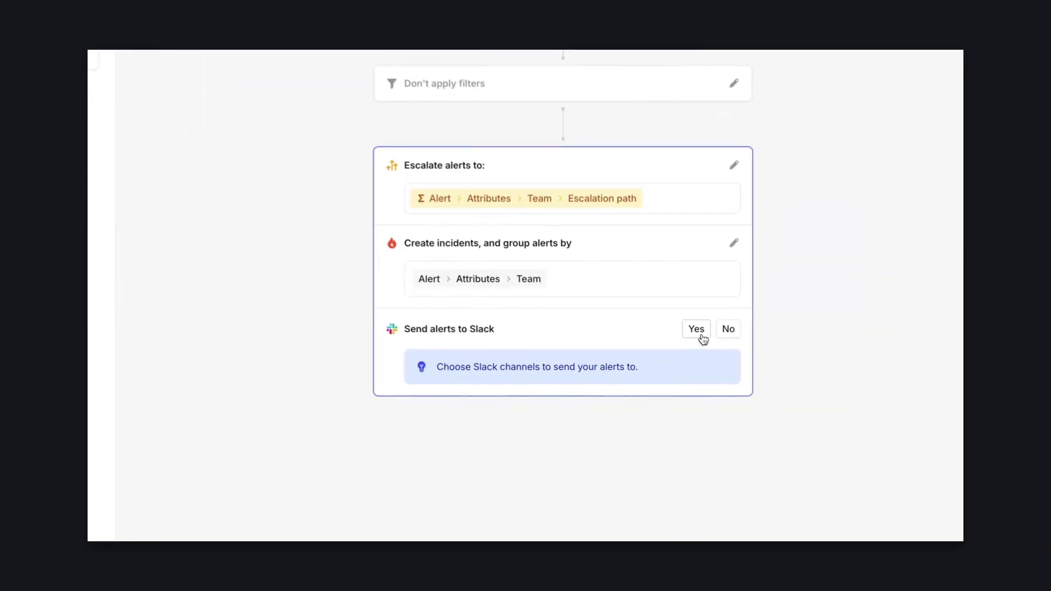
- Send the route's alerts to the #alerts Slack channel and save the Default alert route
{"action": "left_click", "coordinate": [696, 360]}
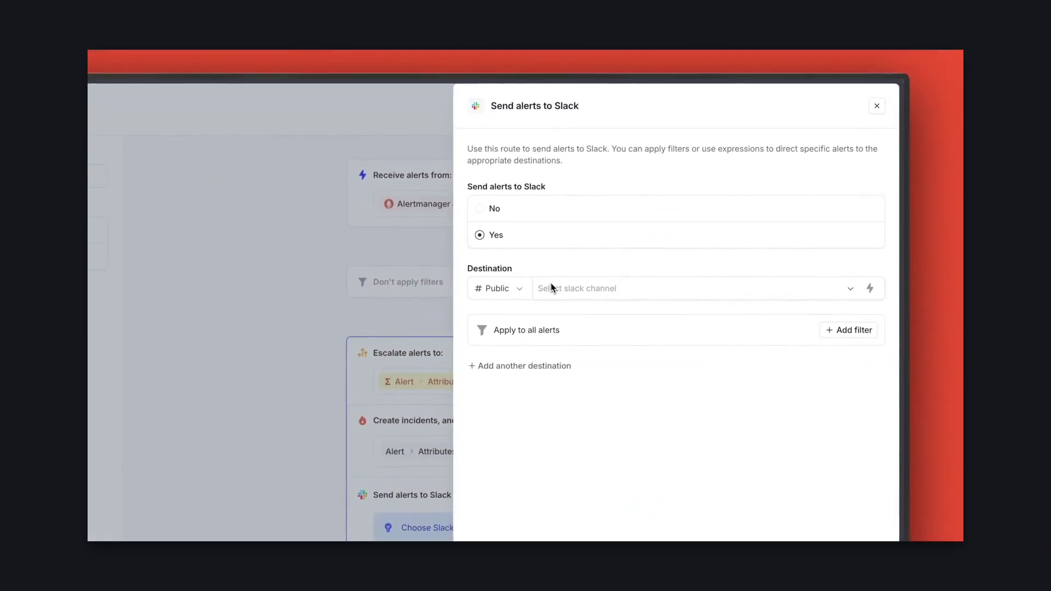
{"action": "left_click", "coordinate": [554, 272]}
{"action": "left_click", "coordinate": [563, 319]}
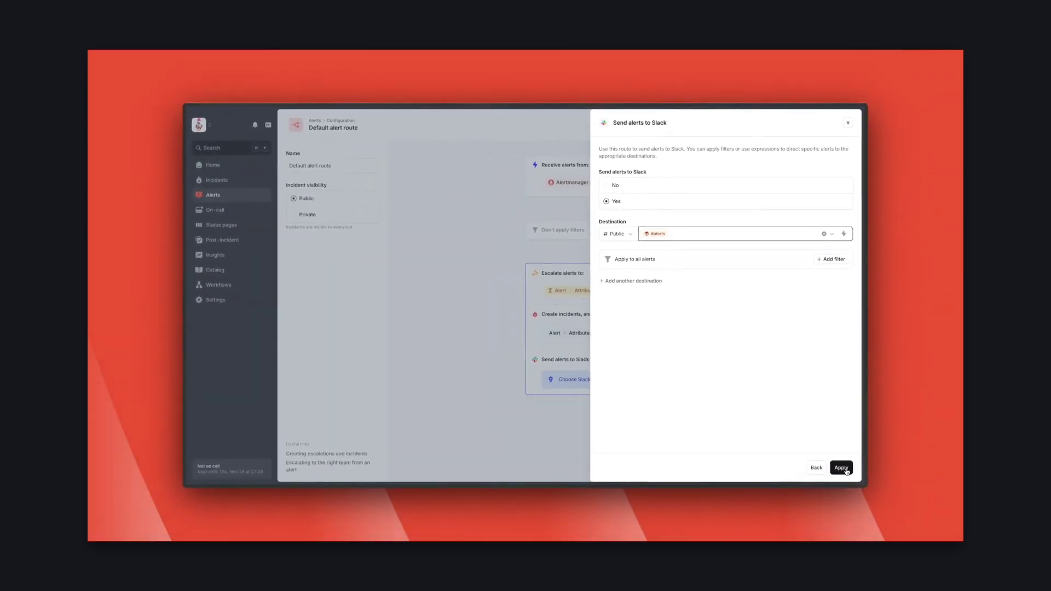
{"action": "left_click", "coordinate": [841, 468]}
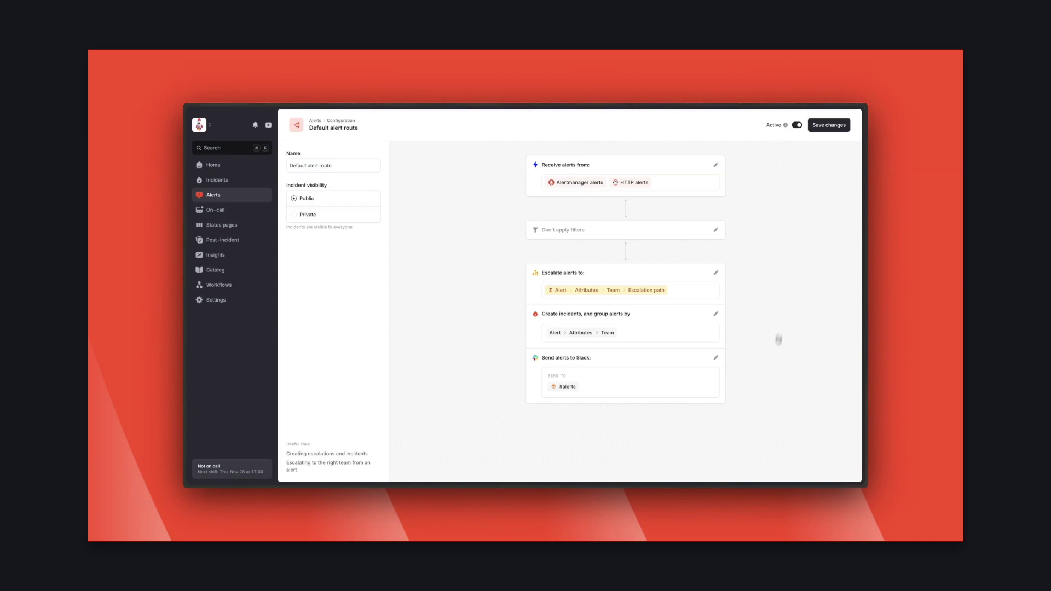
{"action": "left_click", "coordinate": [838, 129]}
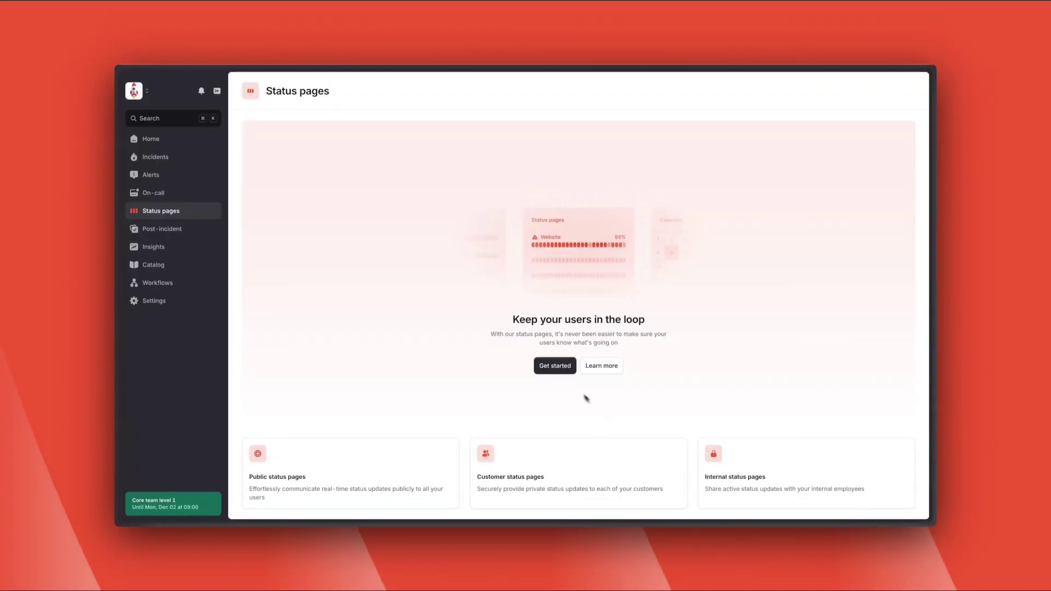
- Start a public, single status page named 'Super Startup'
{"action": "left_click", "coordinate": [554, 365]}
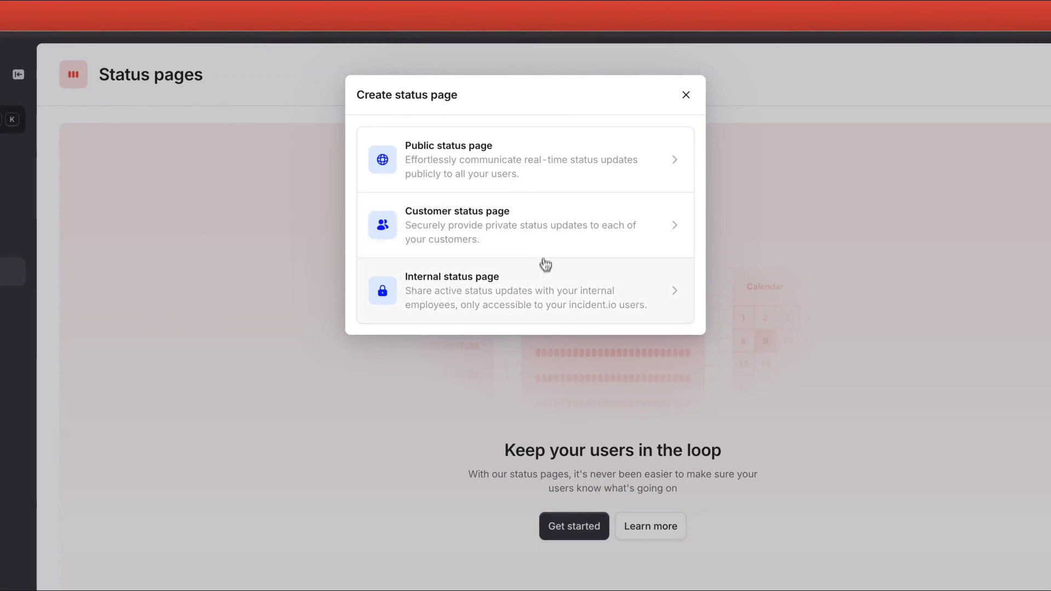
{"action": "left_click", "coordinate": [511, 170]}
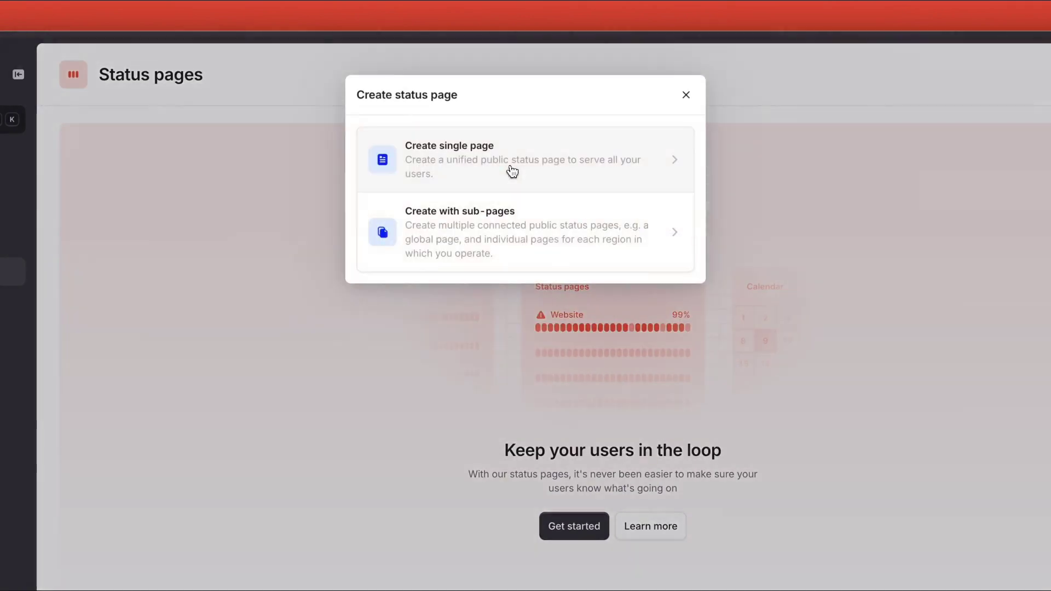
{"action": "left_click", "coordinate": [510, 166]}
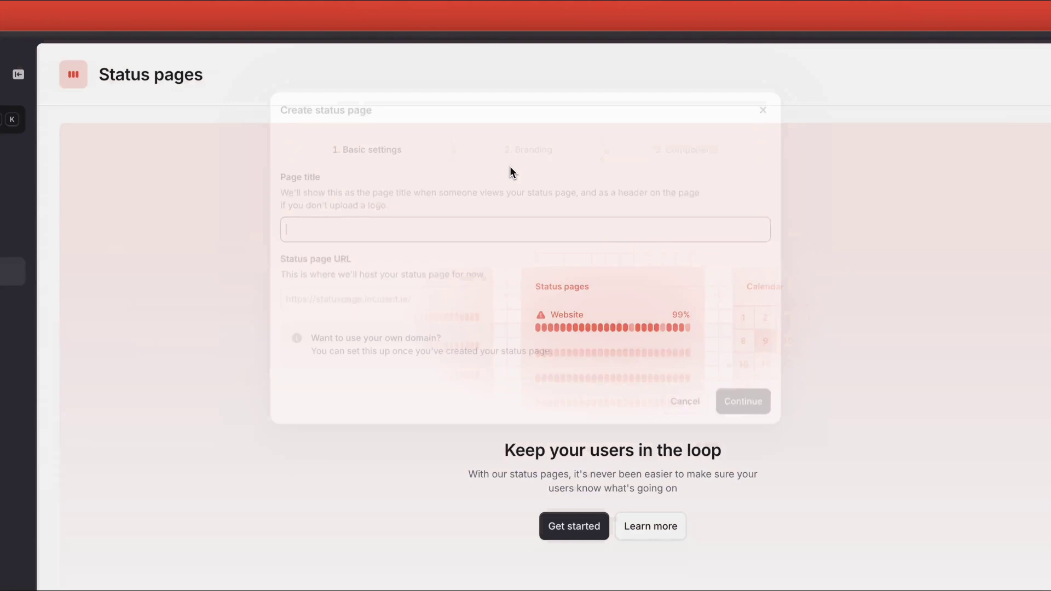
{"action": "type", "text": "Super Startup"}
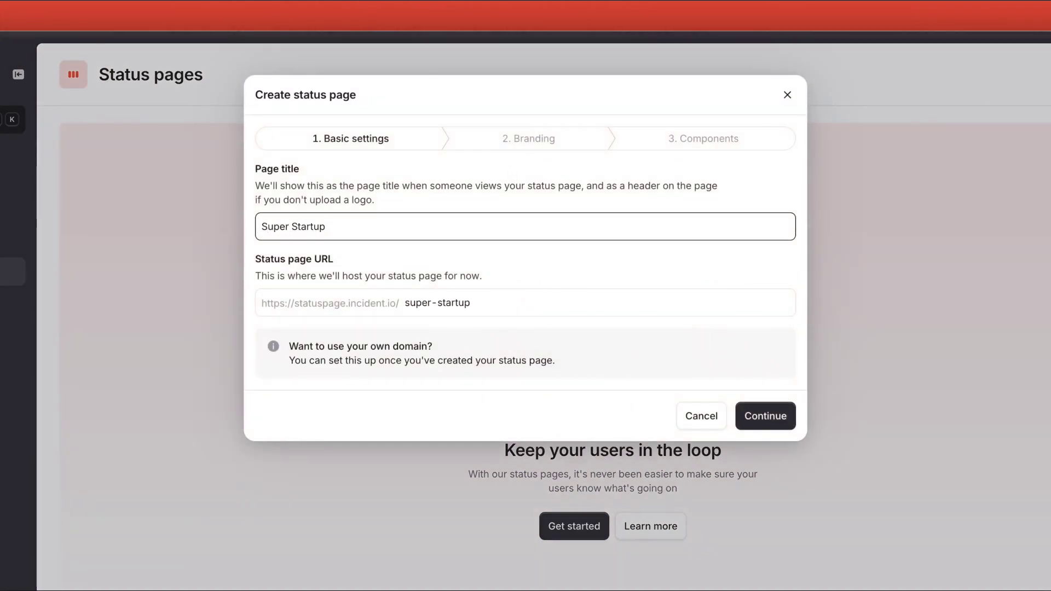
{"action": "left_click", "coordinate": [770, 428]}
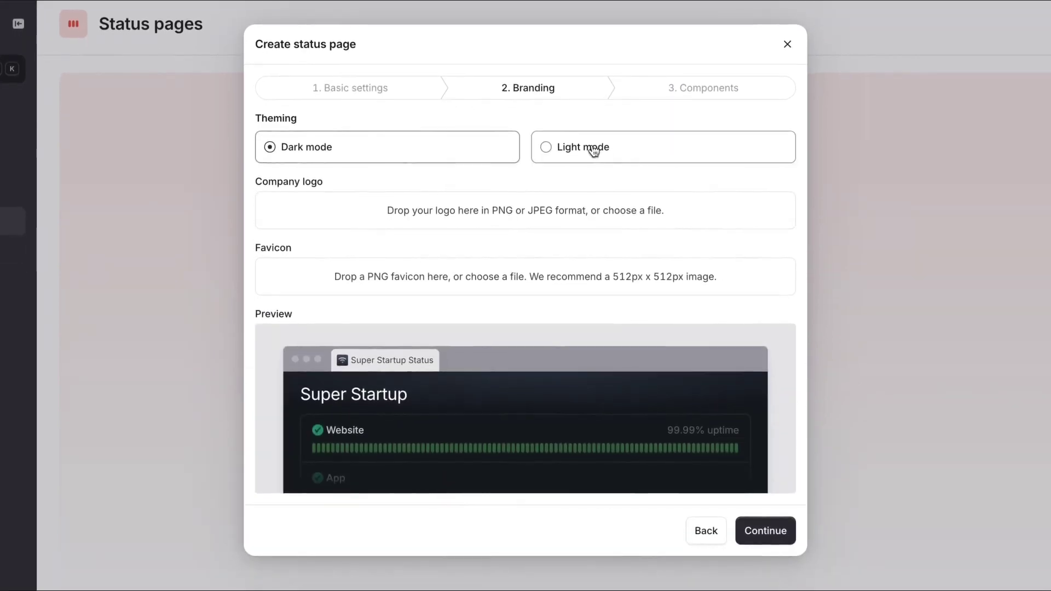
- Brand the page with a light theme, ss-wordmark.png as logo and ss-logo.png as favicon
{"action": "left_click", "coordinate": [592, 152]}
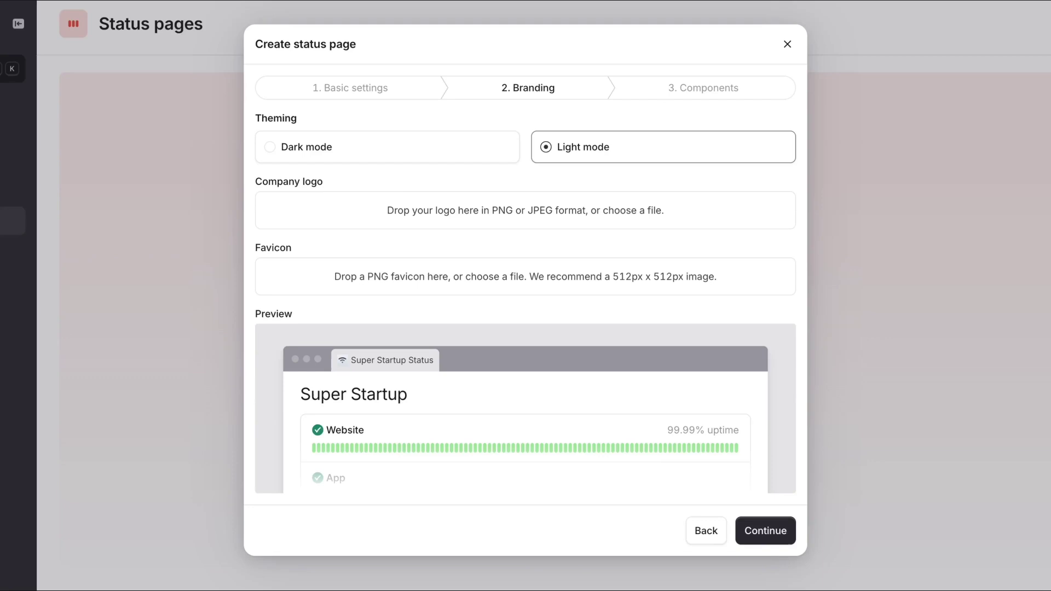
{"action": "left_click_drag", "start_coordinate": [843, 205], "coordinate": [590, 205]}
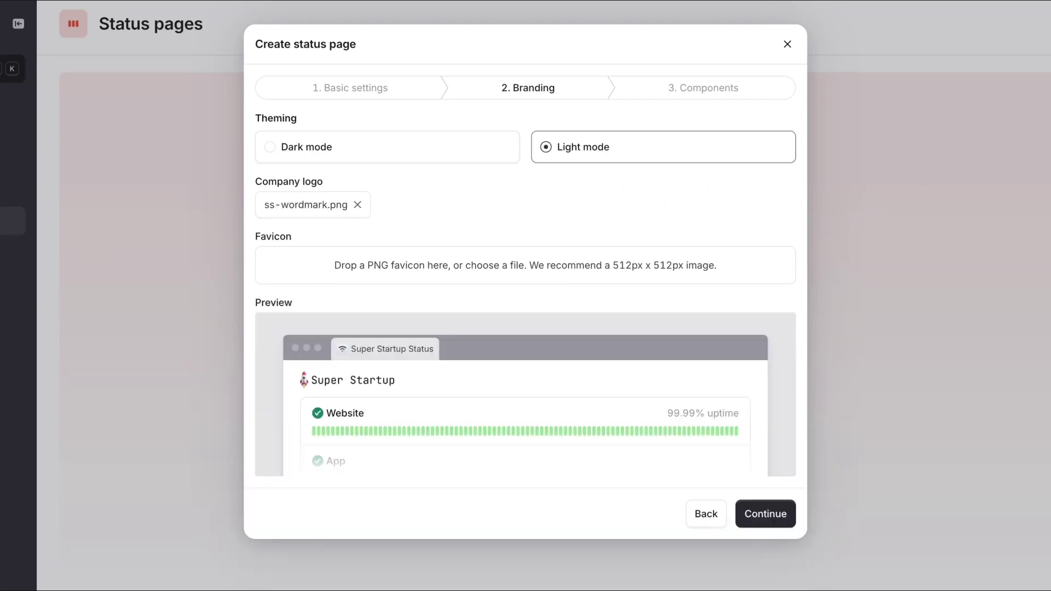
{"action": "left_click_drag", "start_coordinate": [1050, 268], "coordinate": [535, 267]}
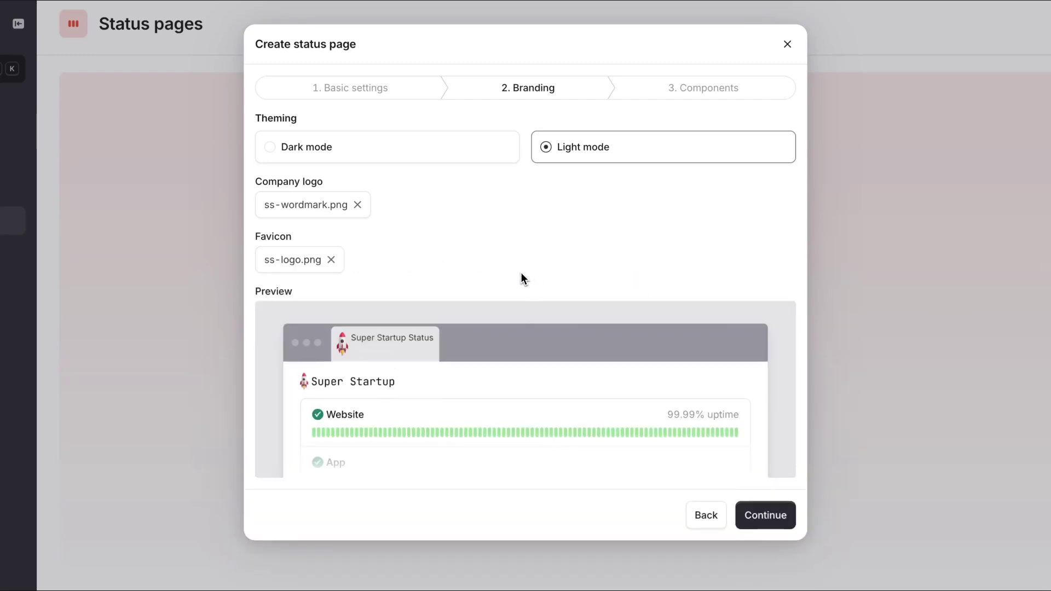
{"action": "left_click", "coordinate": [767, 520]}
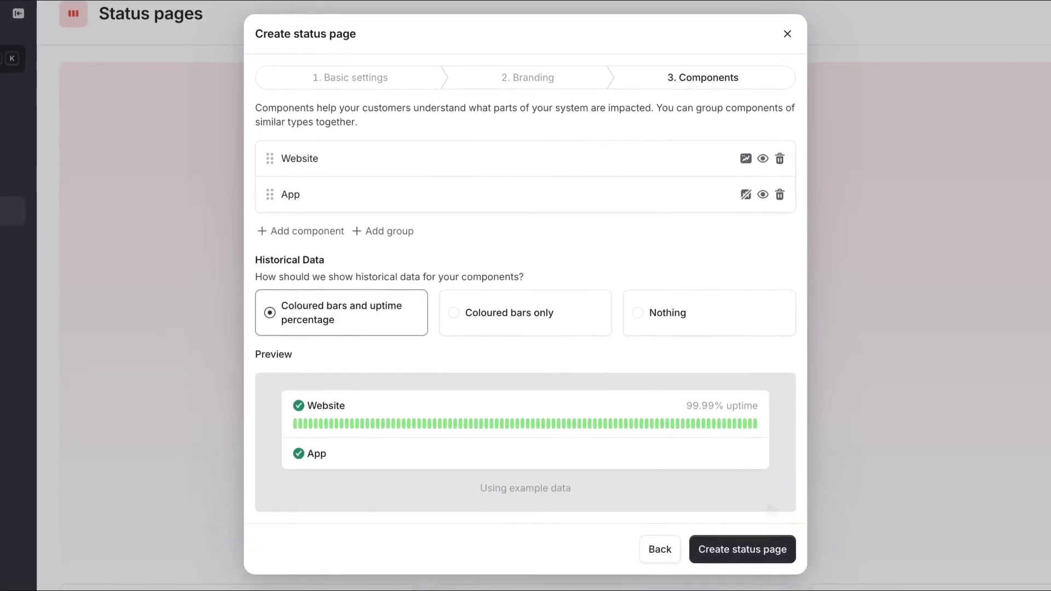
- Show coloured bars with uptime percentage for the Website and App components, then create the page
{"action": "left_click", "coordinate": [534, 320]}
{"action": "left_click", "coordinate": [663, 313]}
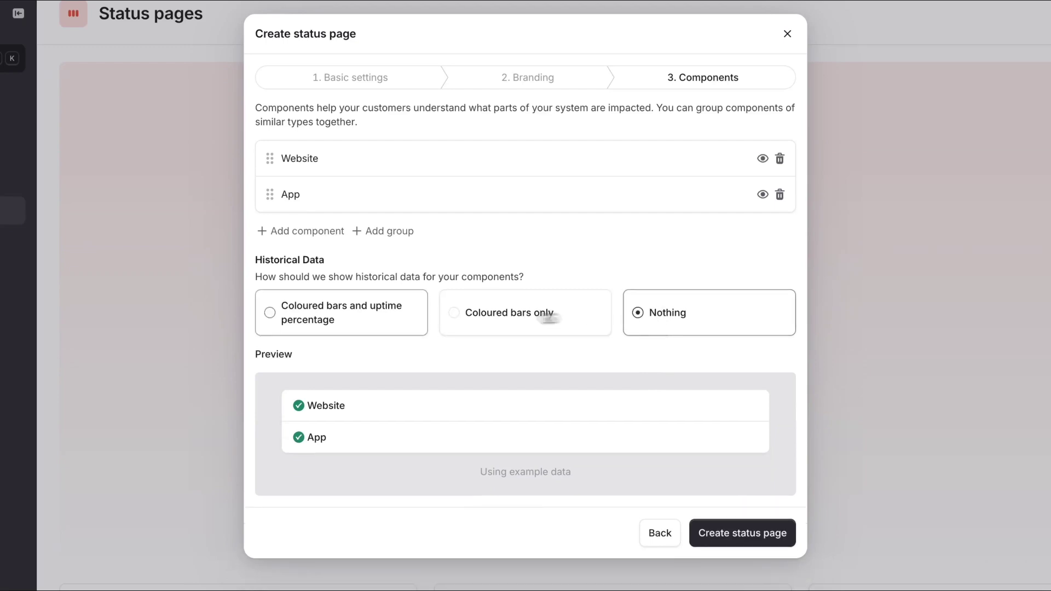
{"action": "left_click", "coordinate": [371, 322]}
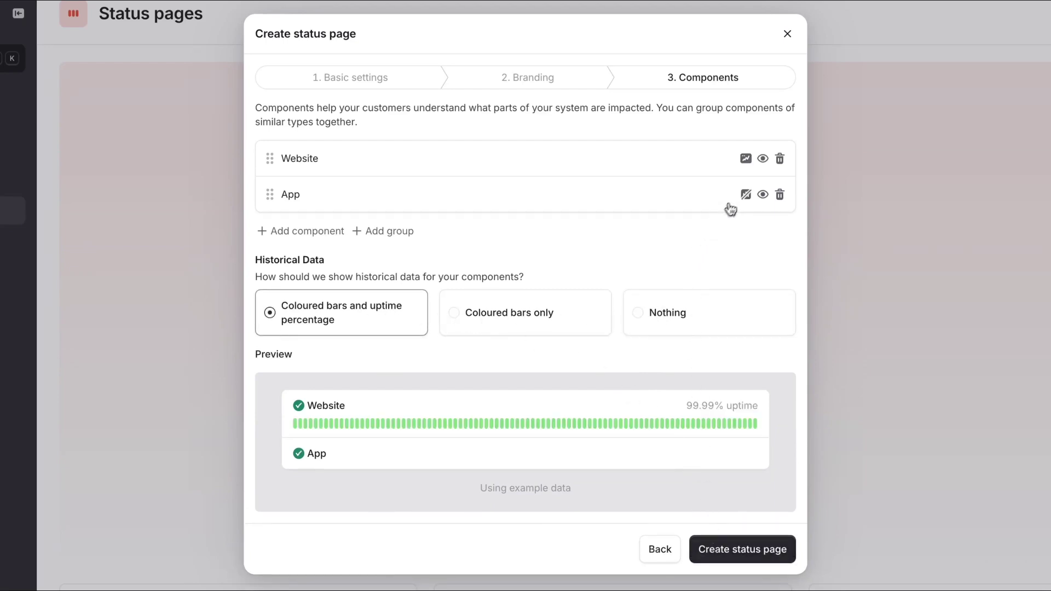
{"action": "left_click", "coordinate": [746, 196]}
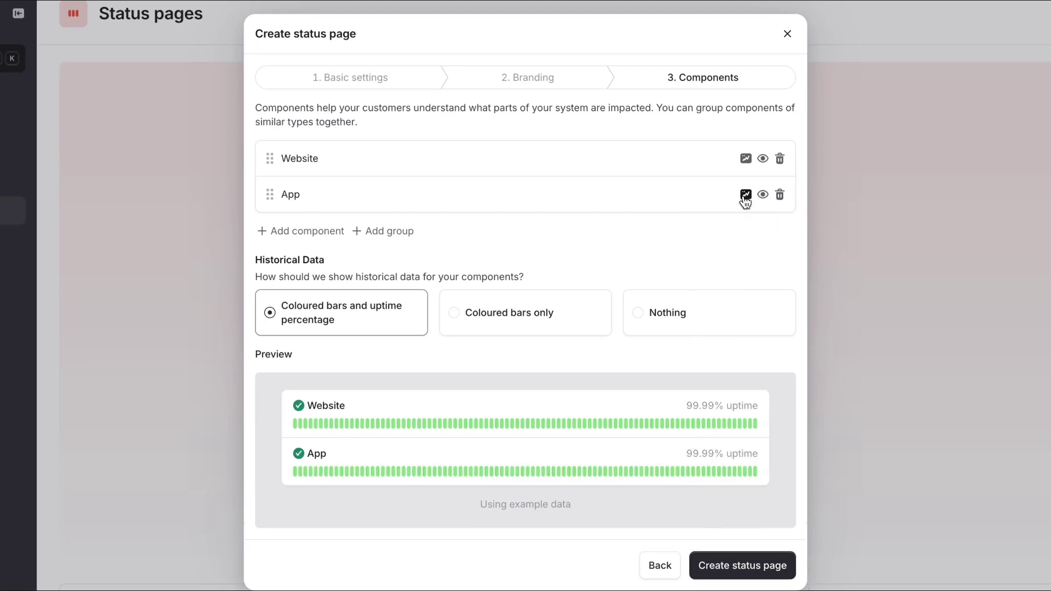
{"action": "left_click", "coordinate": [747, 158]}
{"action": "left_click", "coordinate": [763, 159]}
{"action": "left_click", "coordinate": [763, 160]}
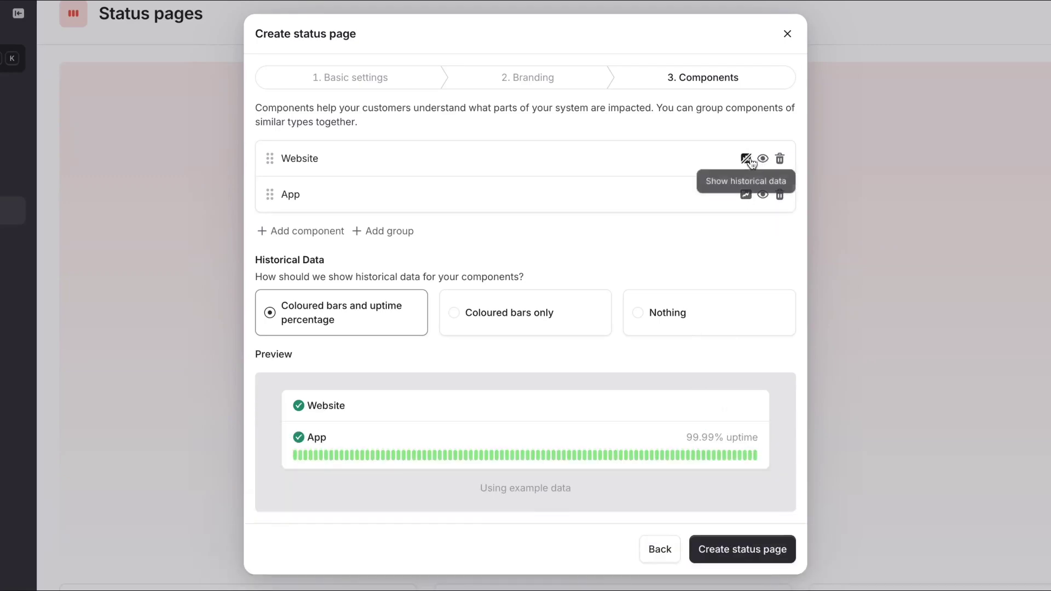
{"action": "left_click", "coordinate": [746, 160]}
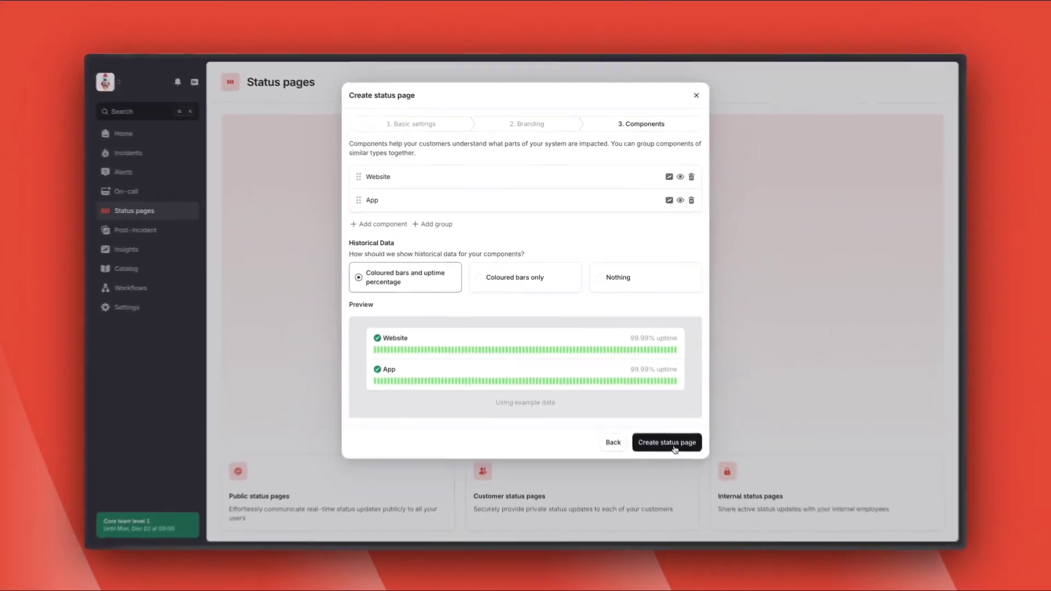
{"action": "left_click", "coordinate": [743, 566]}
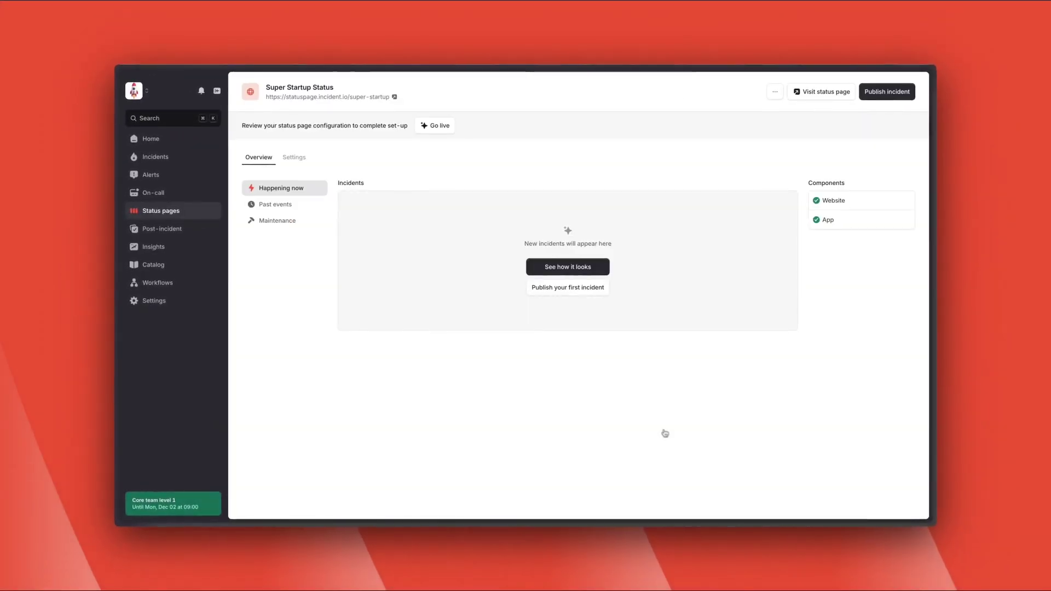
- From the status page's Settings, open Page views and start an alert route for high page views
{"action": "left_click", "coordinate": [572, 268]}
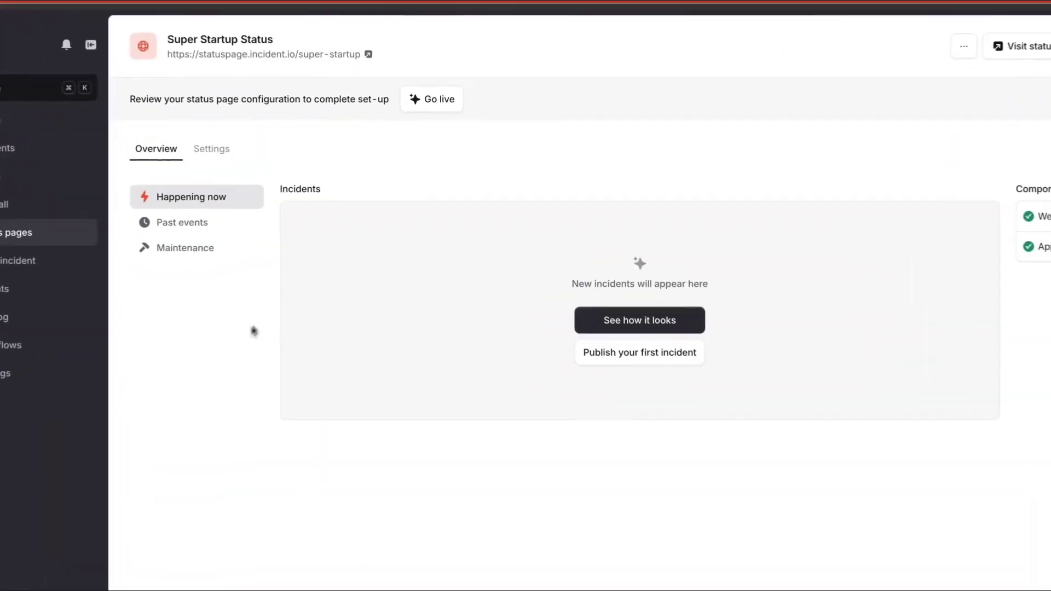
{"action": "left_click", "coordinate": [220, 157]}
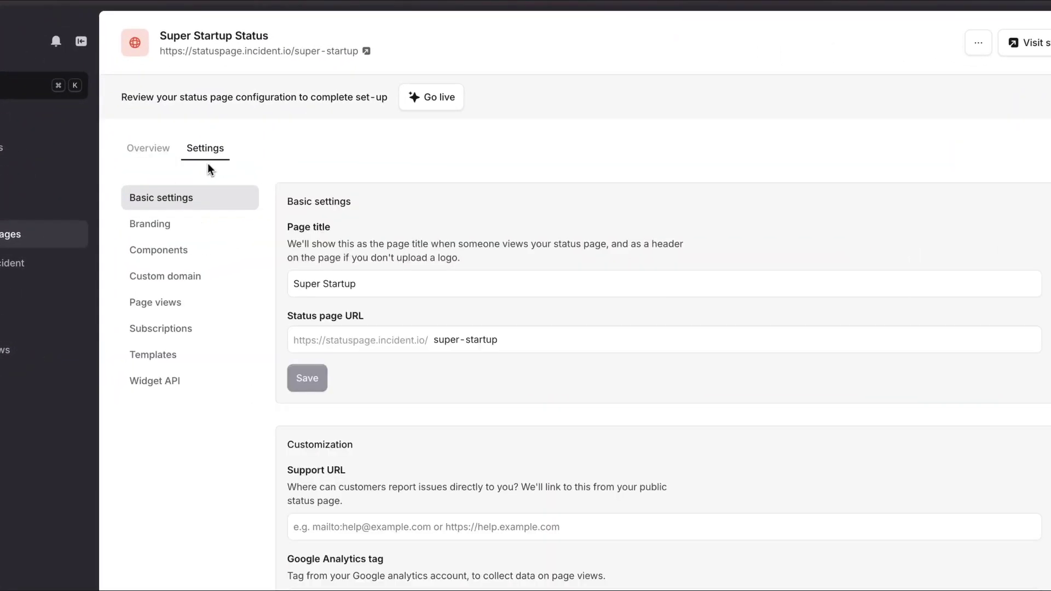
{"action": "left_click", "coordinate": [167, 302]}
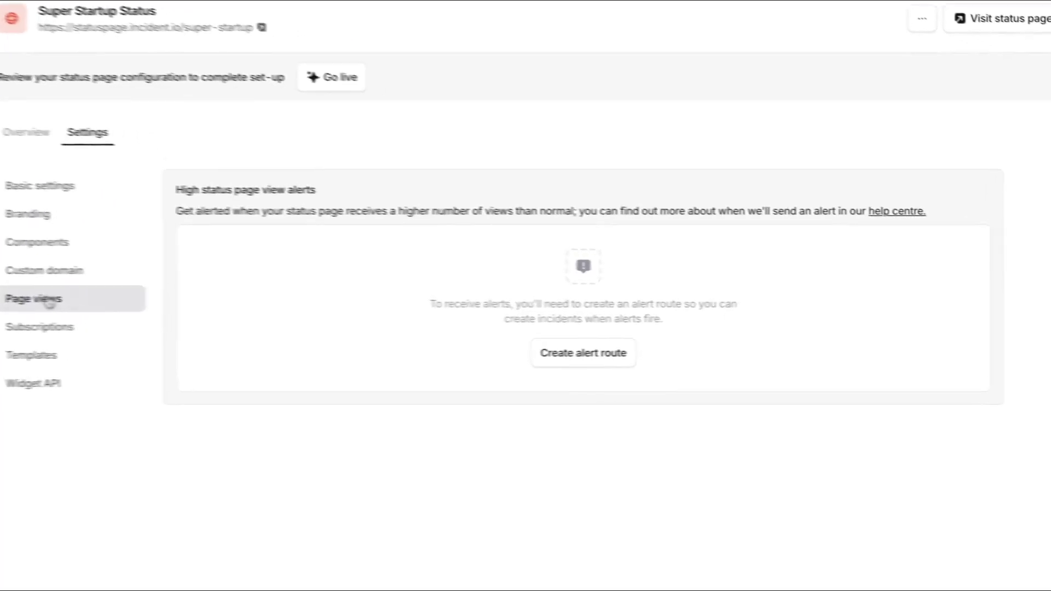
{"action": "left_click", "coordinate": [575, 355]}
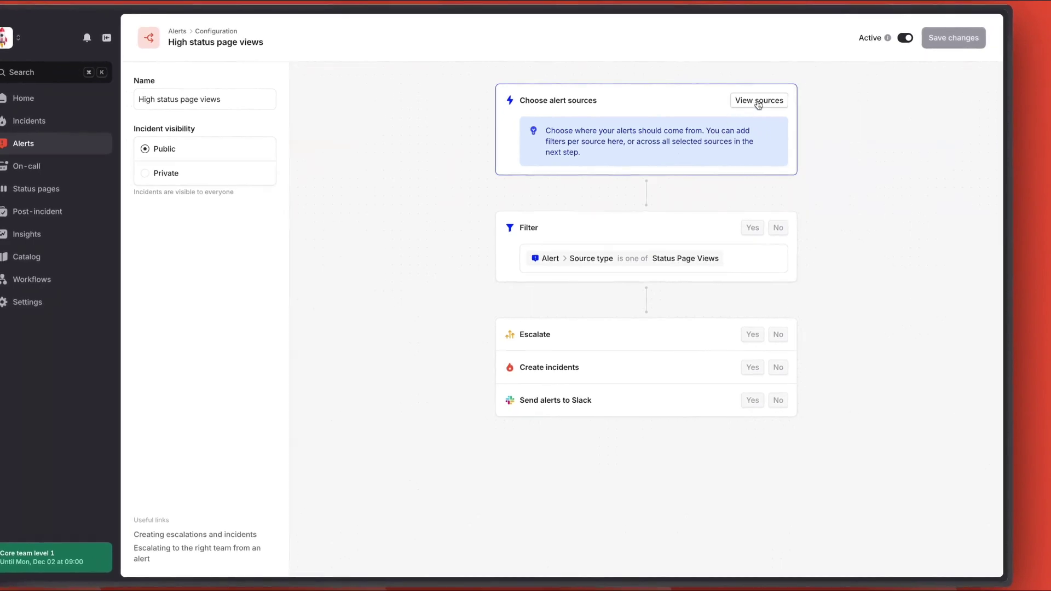
- Take alerts from the Status Page Views source and apply its filter
{"action": "left_click", "coordinate": [758, 104]}
{"action": "left_click", "coordinate": [534, 209]}
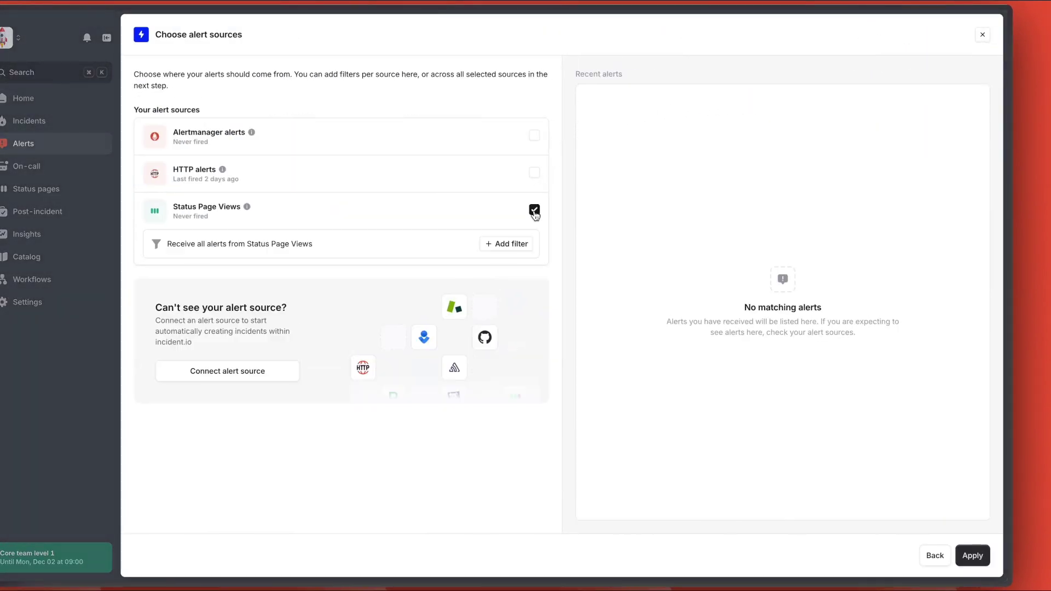
{"action": "left_click", "coordinate": [975, 557]}
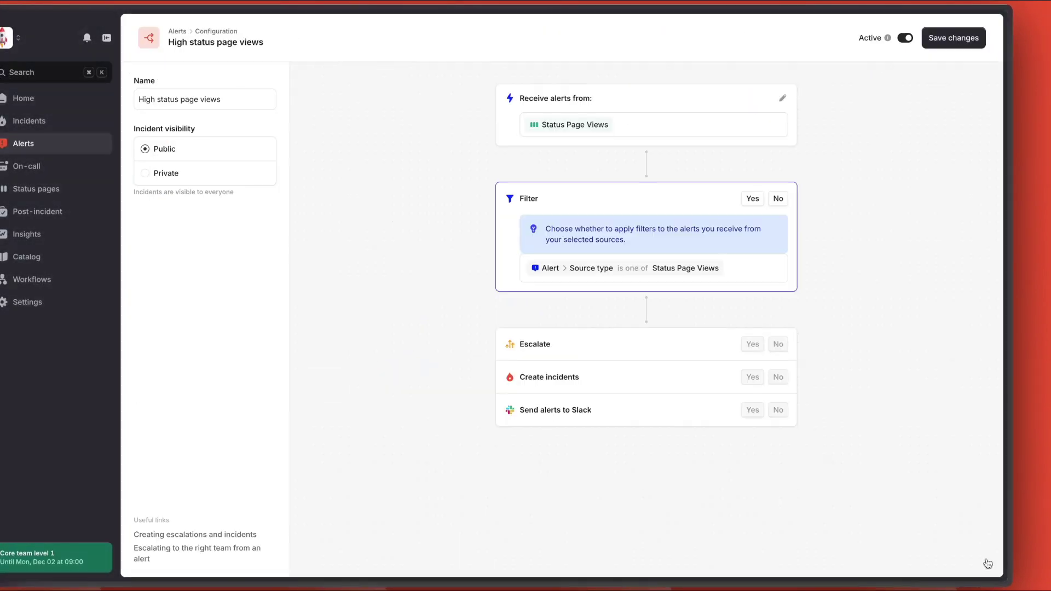
{"action": "left_click", "coordinate": [753, 199]}
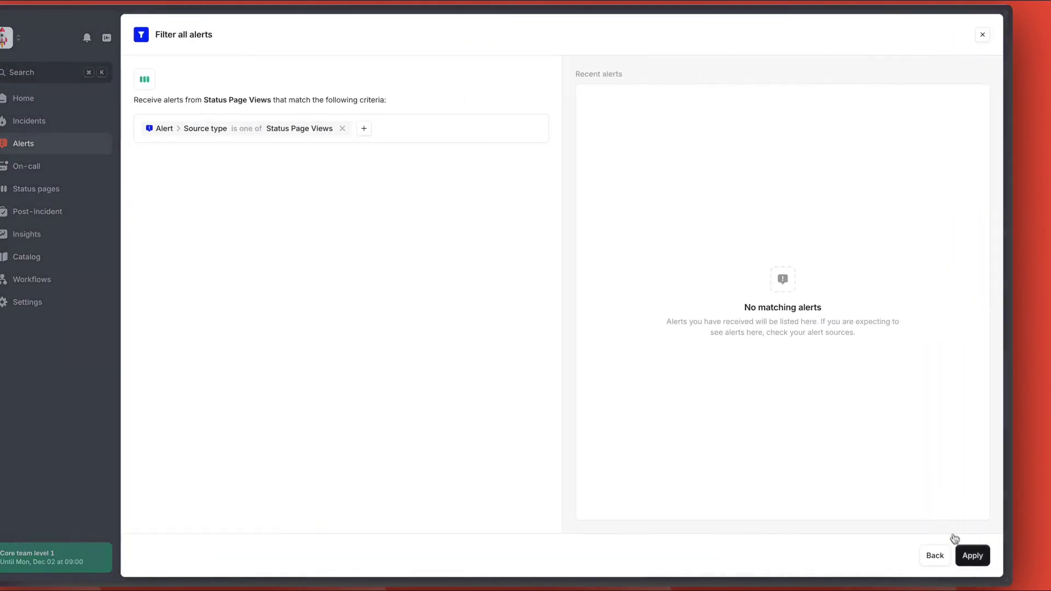
{"action": "left_click", "coordinate": [971, 557]}
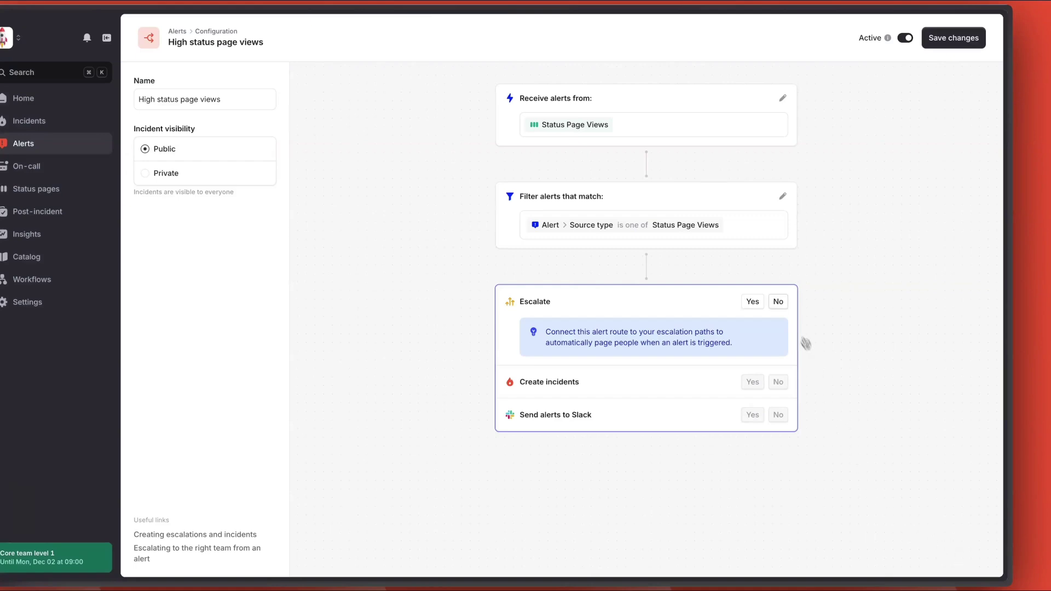
- Turn off escalation and incident creation, send alerts to #alerts in Slack, and save the route
{"action": "left_click", "coordinate": [778, 301]}
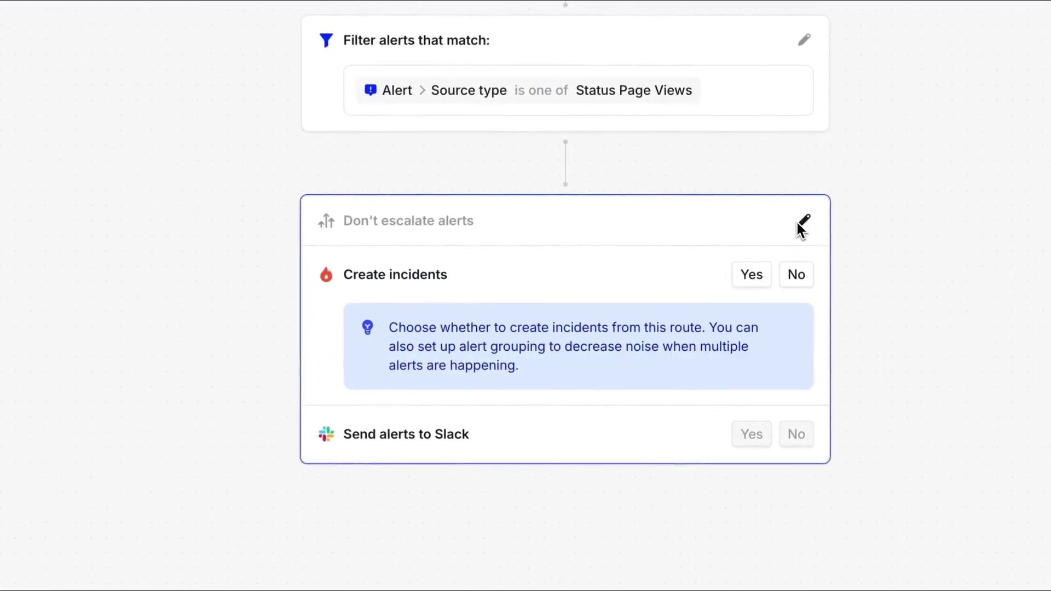
{"action": "left_click", "coordinate": [797, 277]}
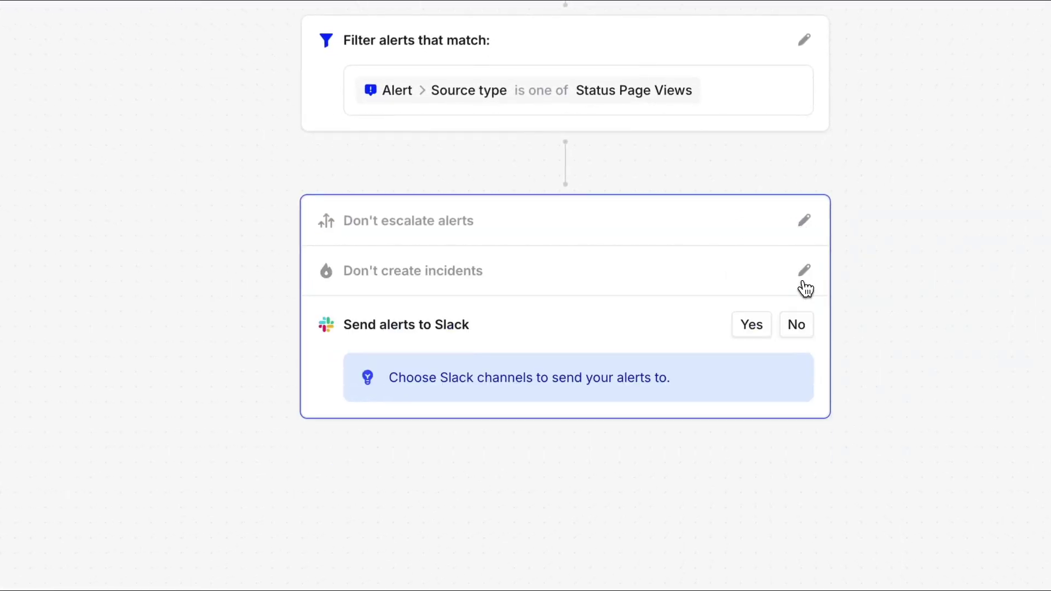
{"action": "left_click", "coordinate": [763, 330]}
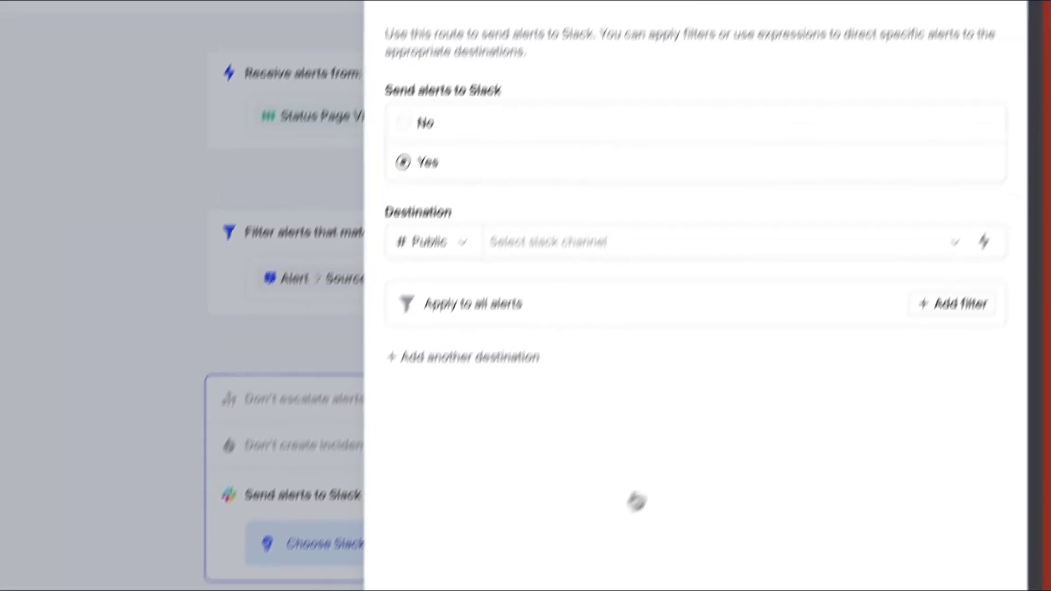
{"action": "left_click", "coordinate": [517, 316]}
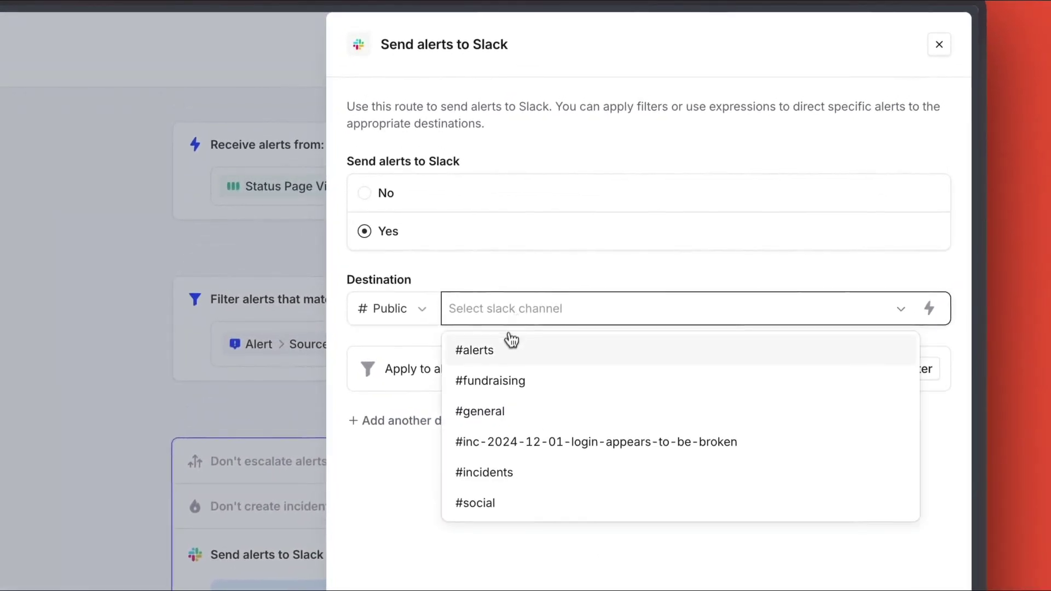
{"action": "left_click", "coordinate": [510, 349]}
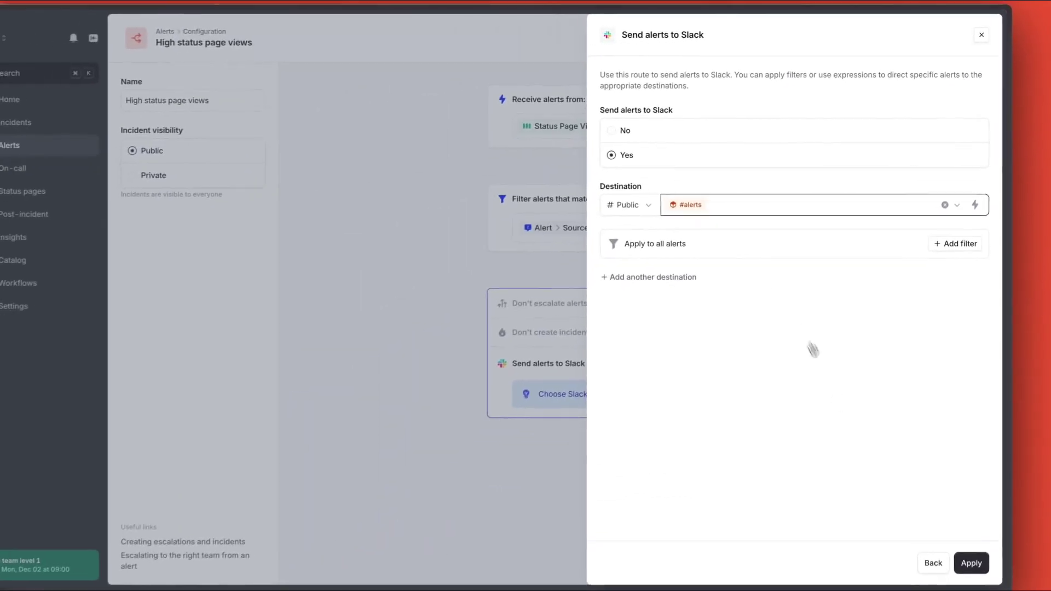
{"action": "left_click", "coordinate": [968, 562]}
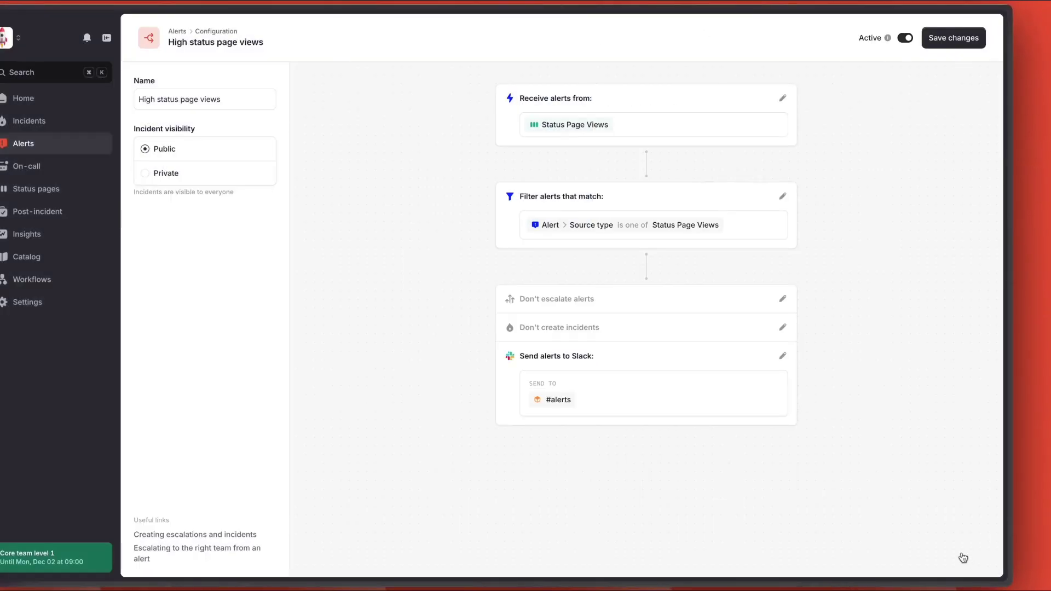
{"action": "left_click", "coordinate": [950, 44]}
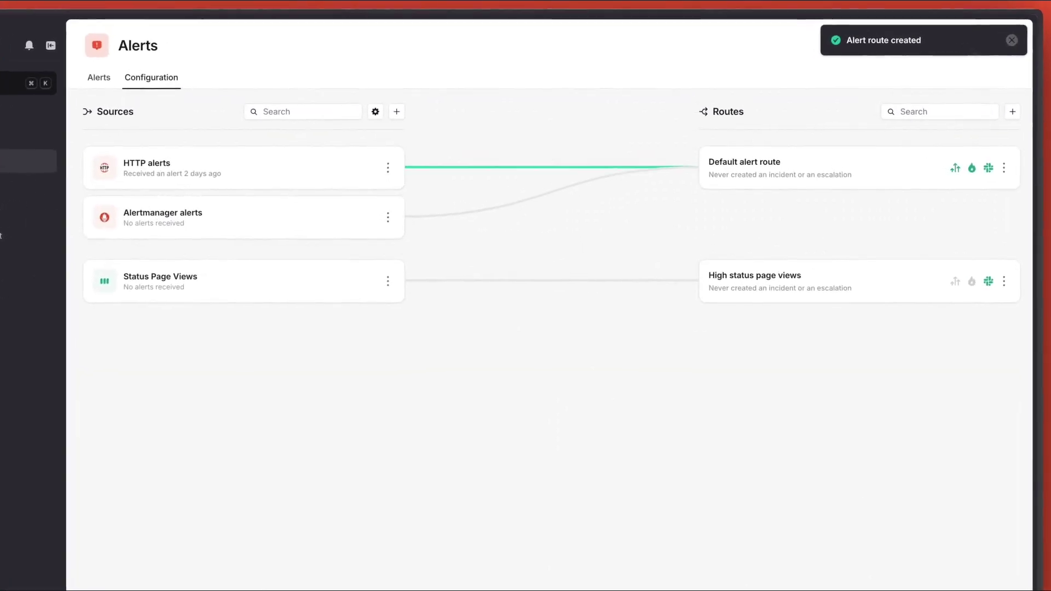